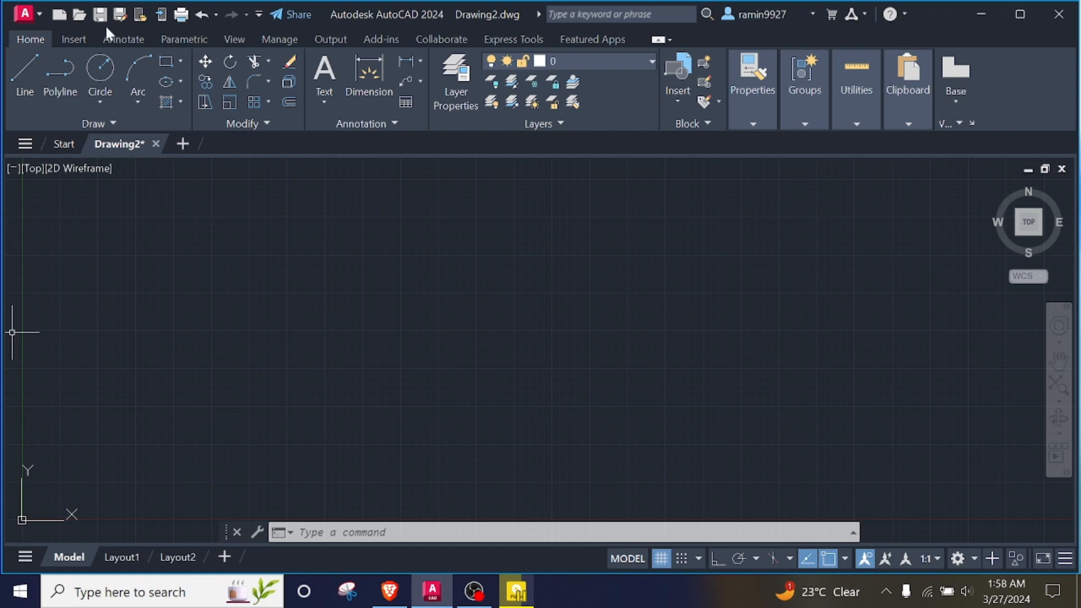
Step: Draw a circle with a radius of about 5.08 units in the empty drawing
{"action": "left_click", "coordinate": [102, 78]}
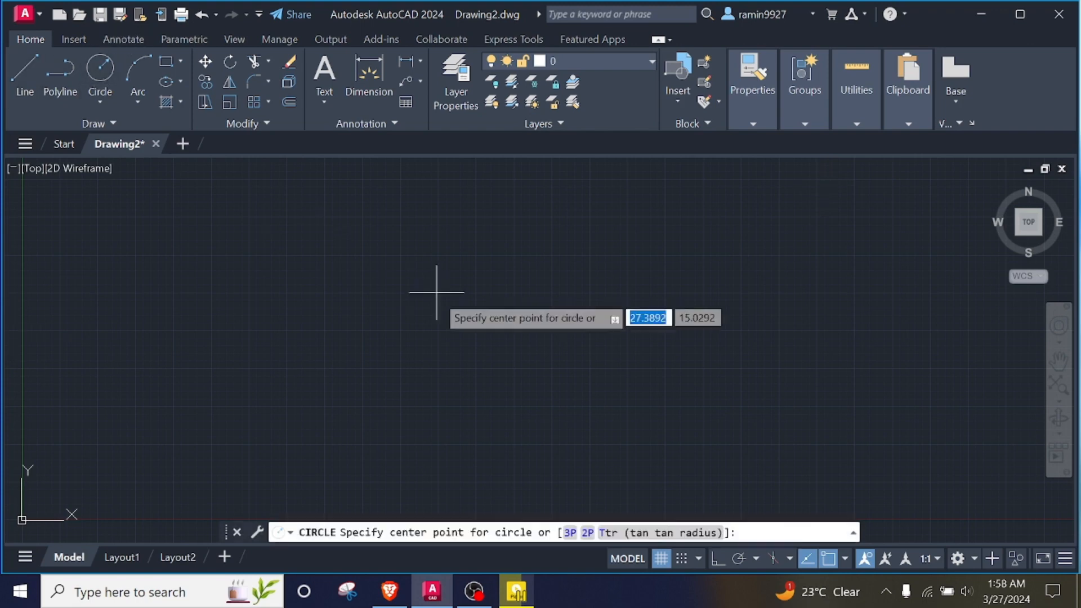
{"action": "left_click", "coordinate": [338, 287]}
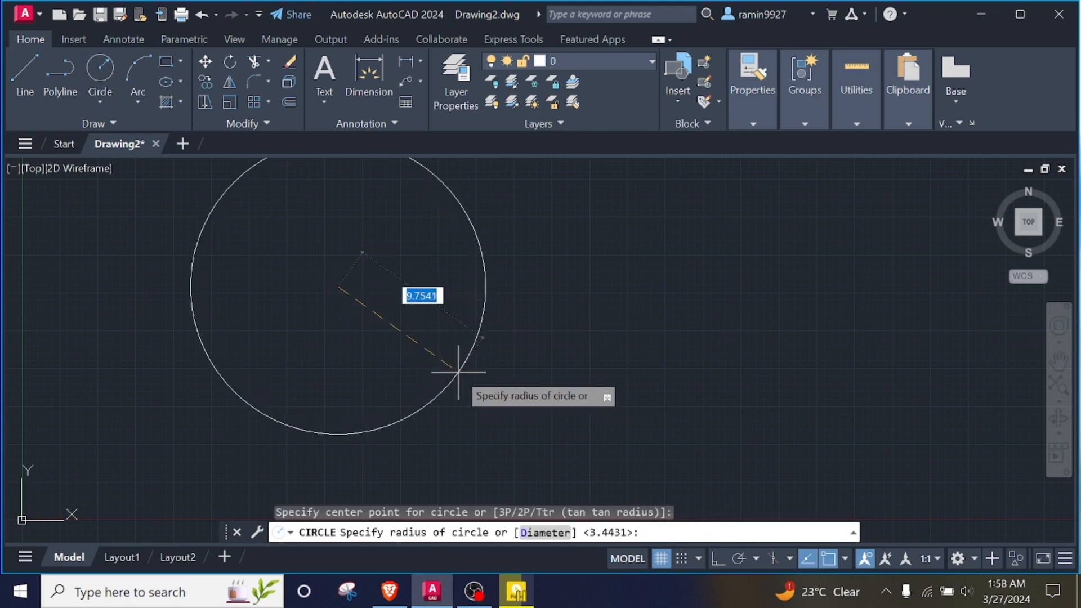
{"action": "left_click", "coordinate": [415, 278]}
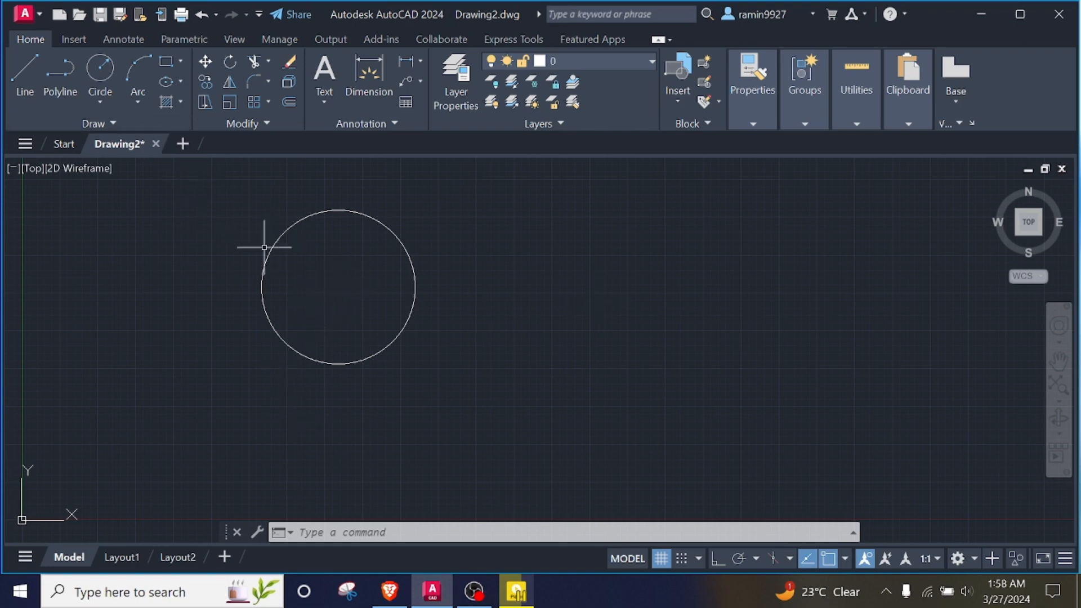
Step: Draw a roughly horizontal line about 17 units long from the circle's center to a point outside its right side
{"action": "right_click", "coordinate": [351, 271], "text": "shift"}
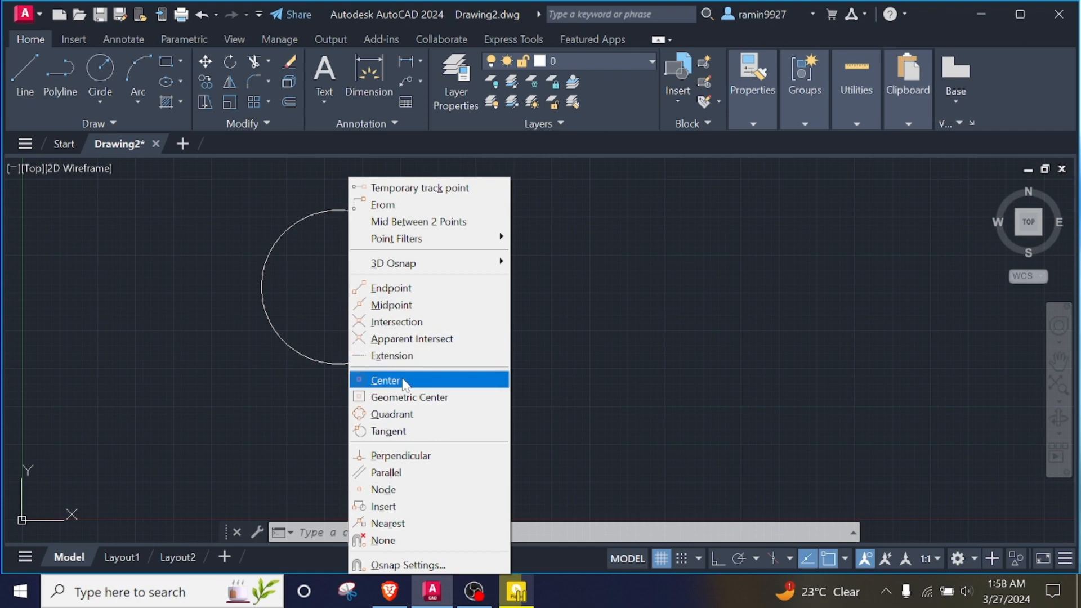
{"action": "left_click", "coordinate": [385, 380]}
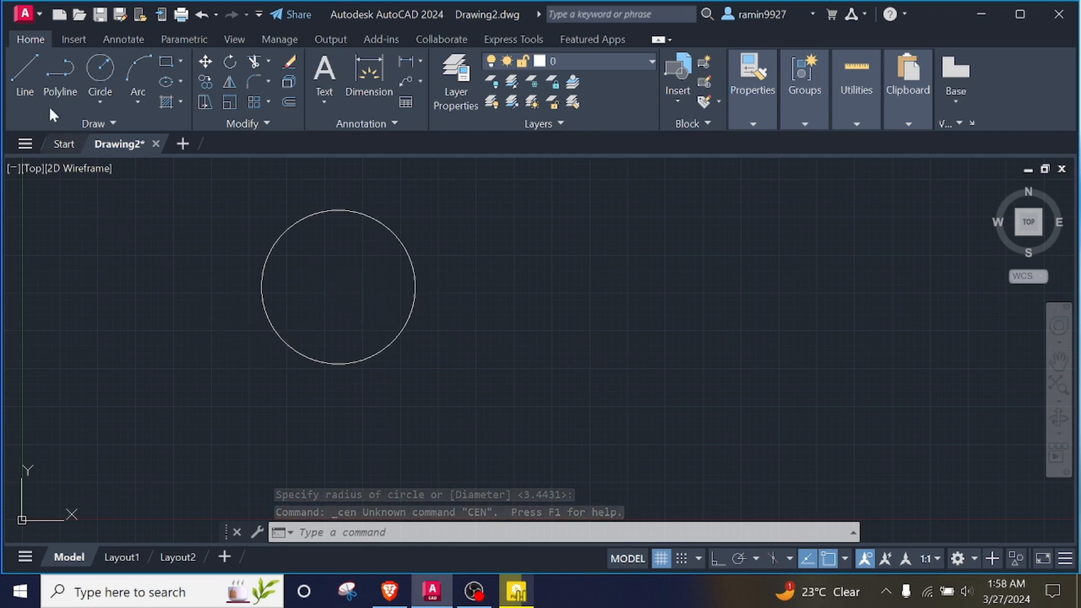
{"action": "left_click", "coordinate": [28, 73]}
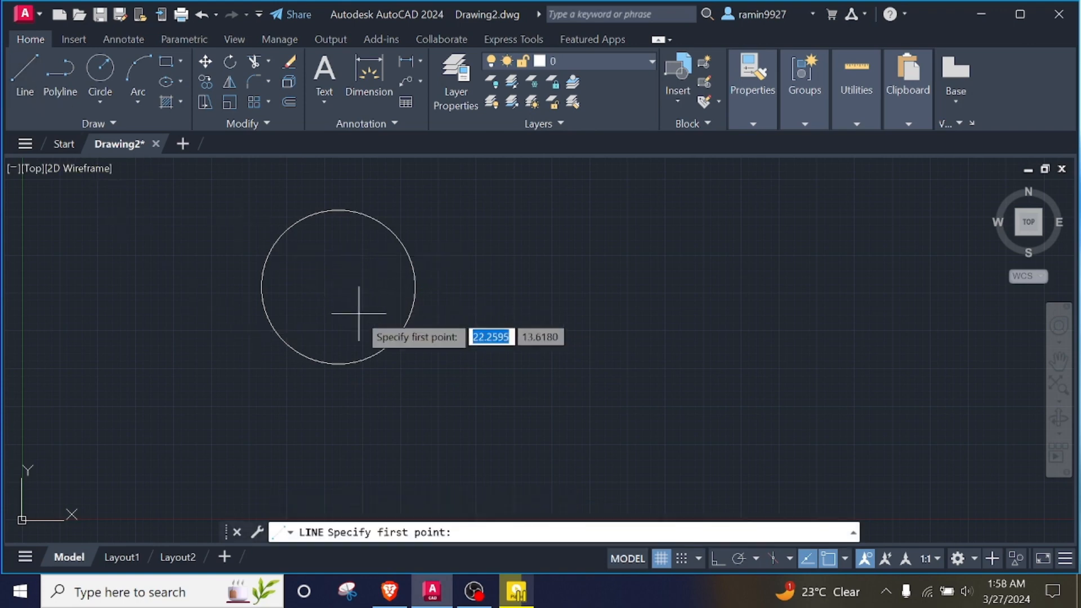
{"action": "left_click", "coordinate": [338, 287]}
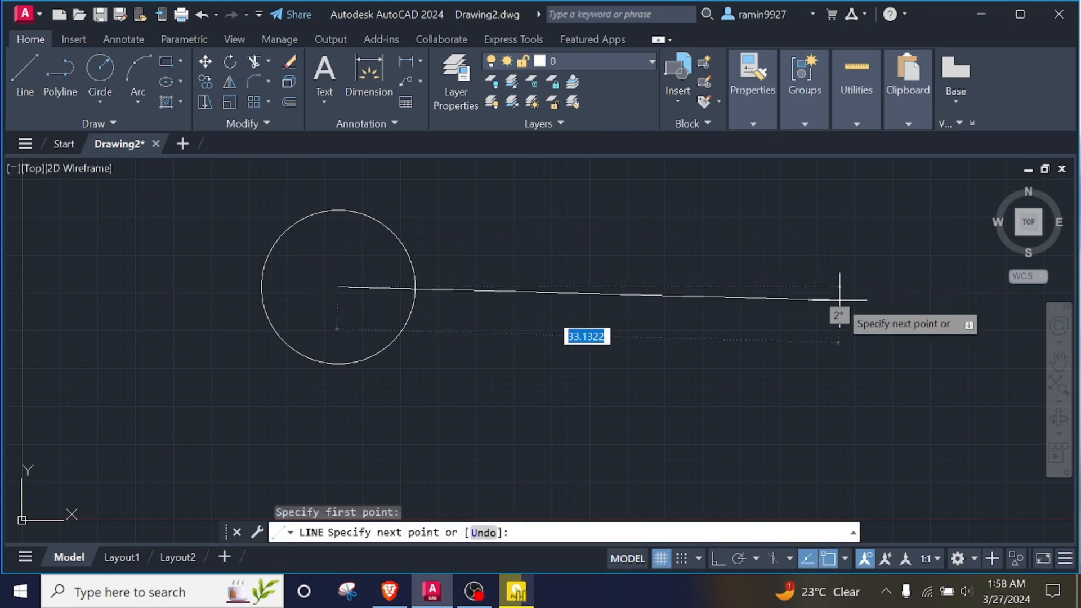
{"action": "left_click", "coordinate": [596, 288]}
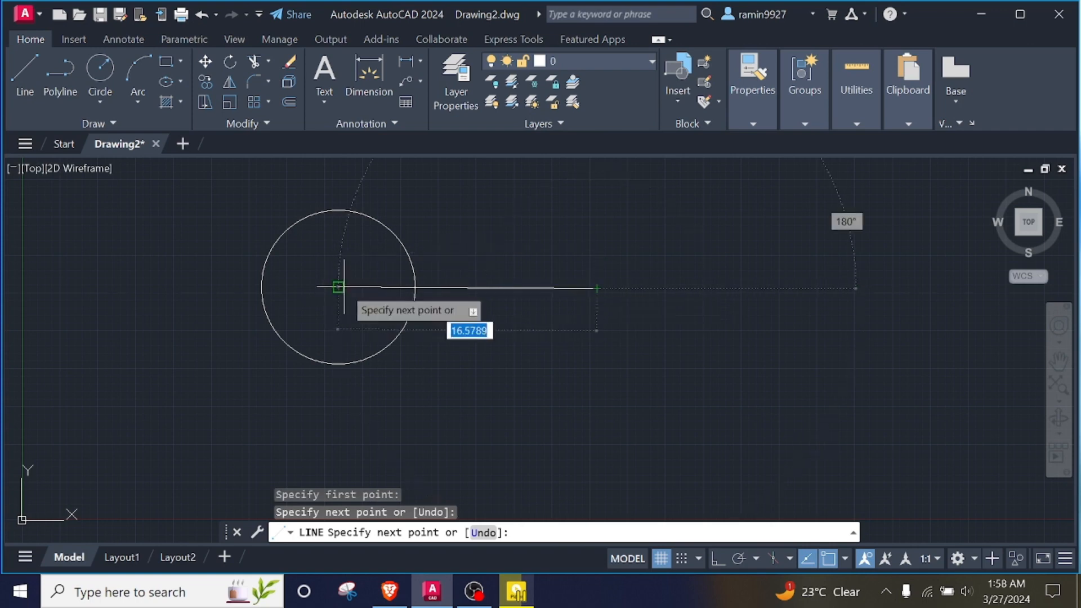
{"action": "key", "text": "Return"}
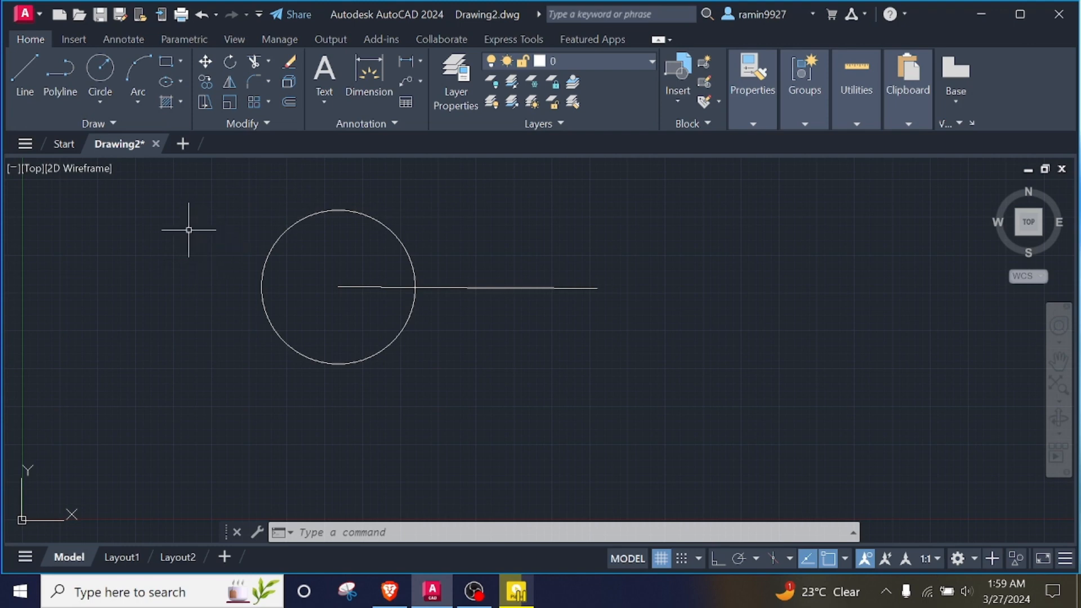
Step: Draw a line tangent to the circle's upper right side, ending at the outer endpoint of the center line, using a Tangent object snap
{"action": "left_click", "coordinate": [20, 63]}
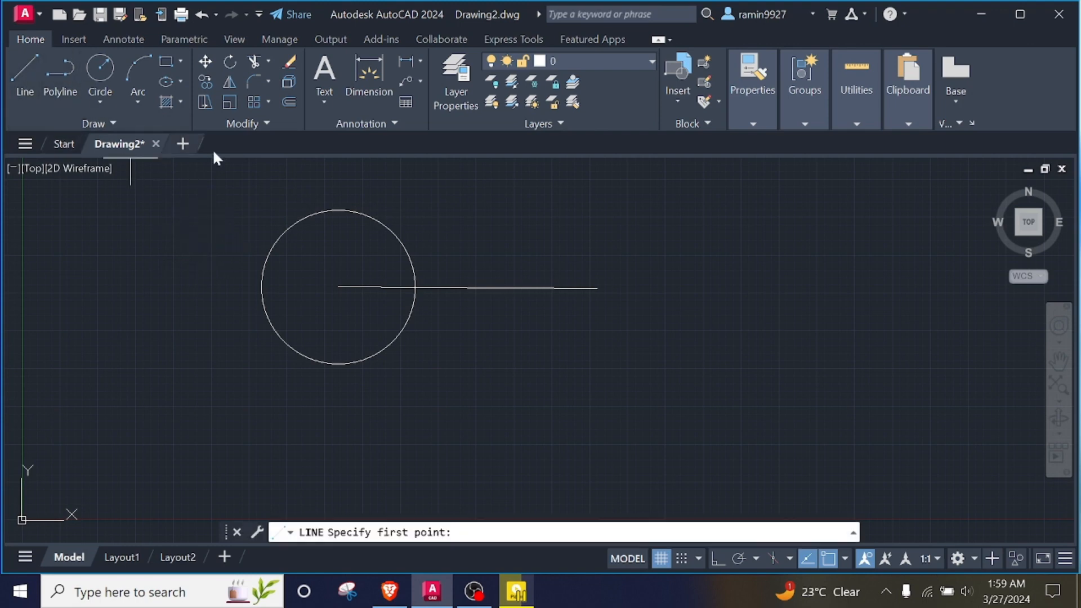
{"action": "right_click", "coordinate": [425, 235], "text": "shift"}
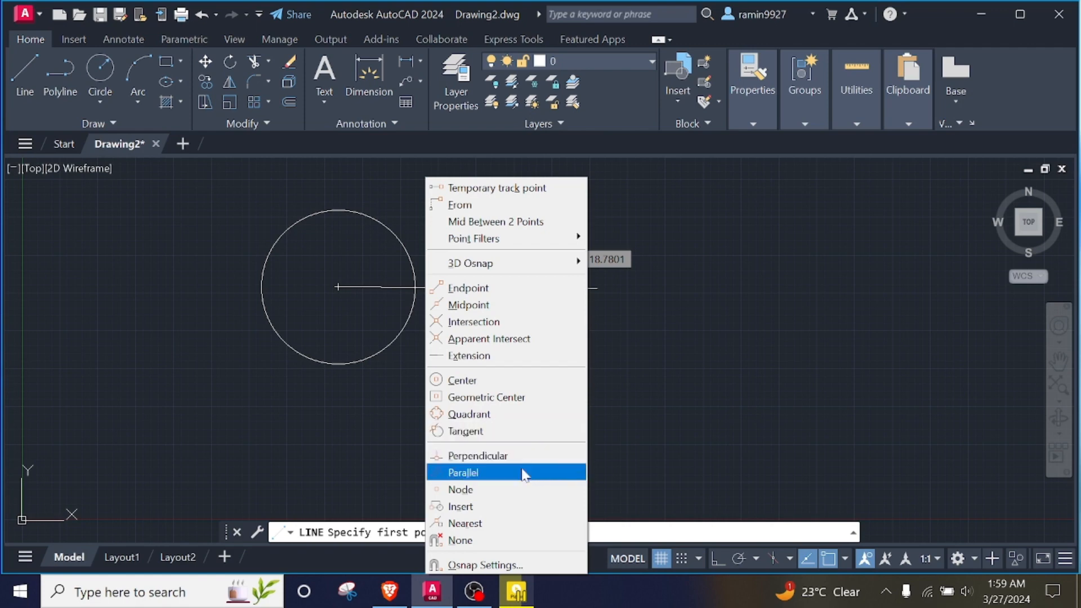
{"action": "left_click", "coordinate": [479, 431]}
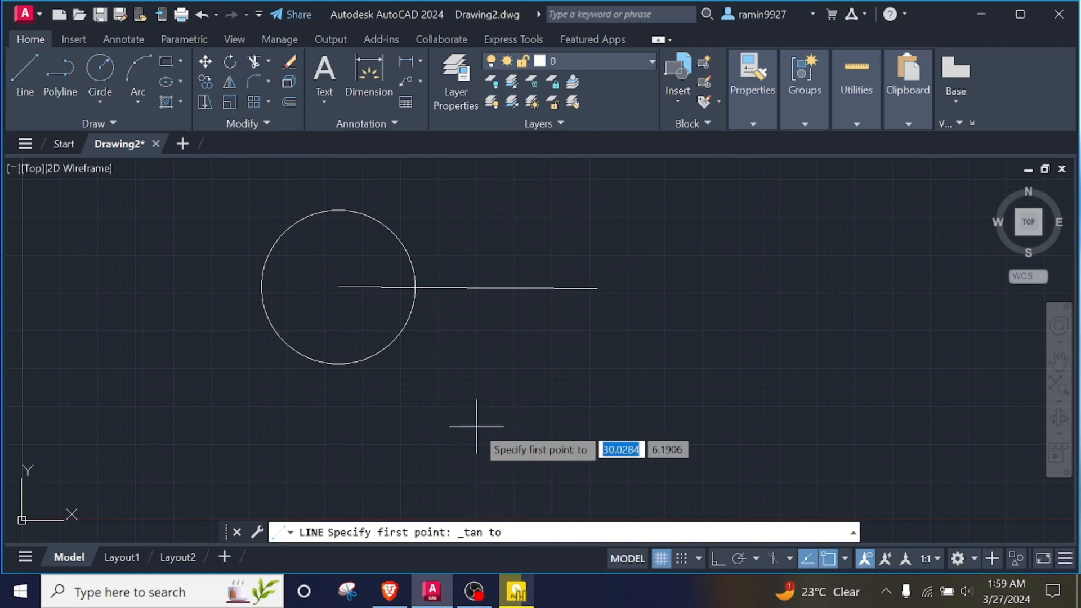
{"action": "left_click", "coordinate": [386, 224]}
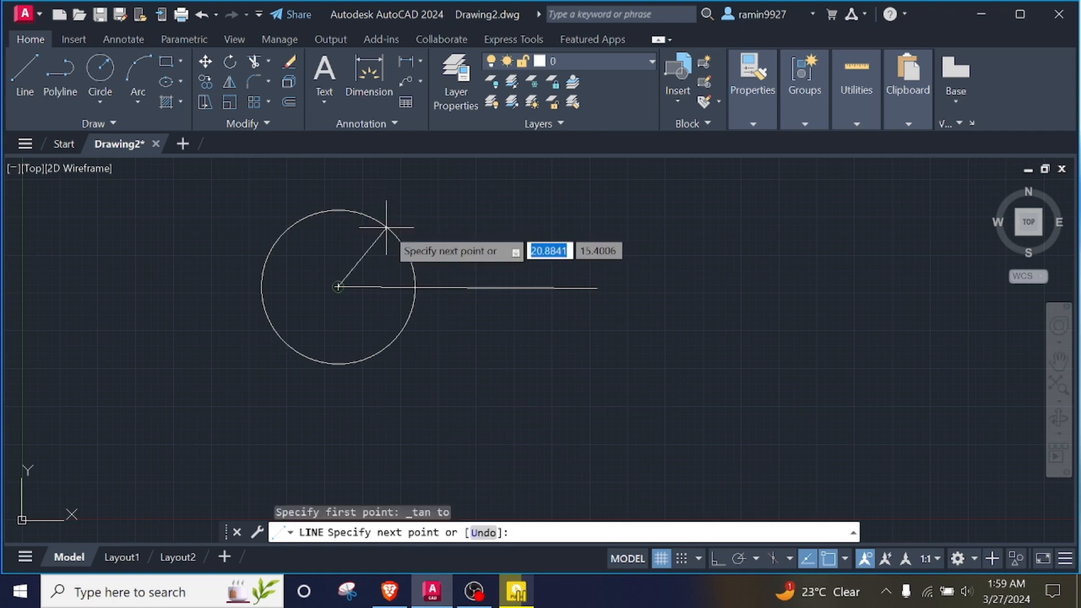
{"action": "left_click", "coordinate": [596, 288]}
{"action": "key", "text": "Return"}
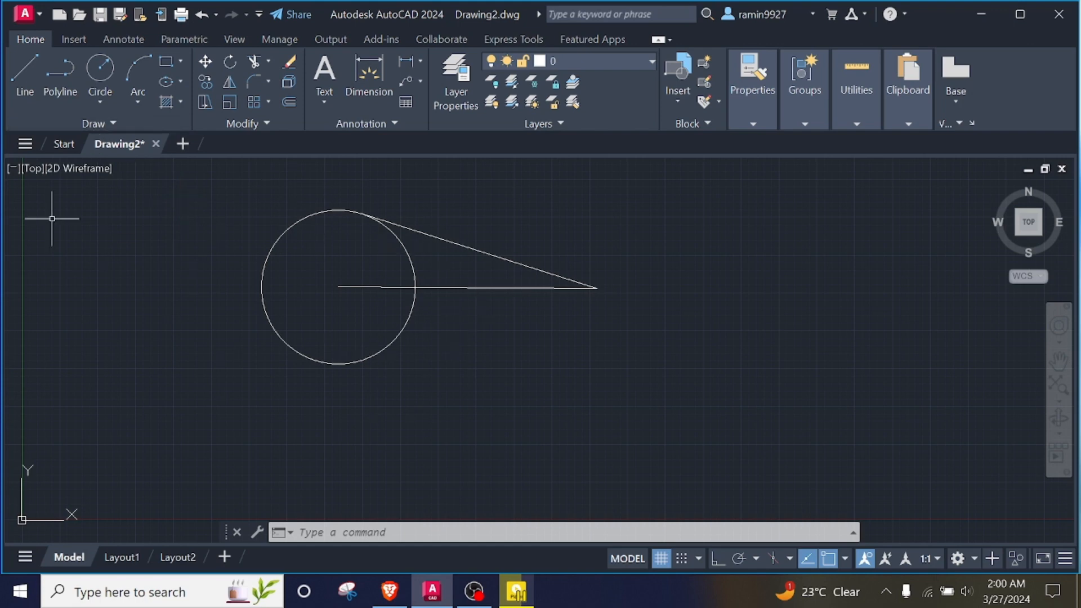
Step: Draw a second, slightly smaller circle to the right of the two lines' shared endpoint
{"action": "left_click", "coordinate": [98, 88]}
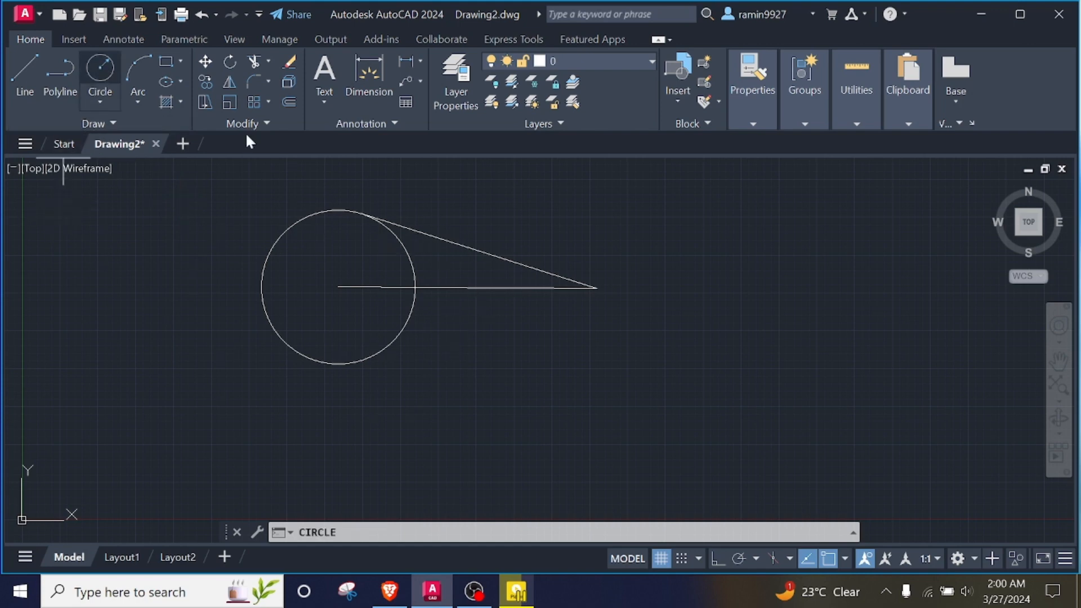
{"action": "left_click", "coordinate": [710, 269]}
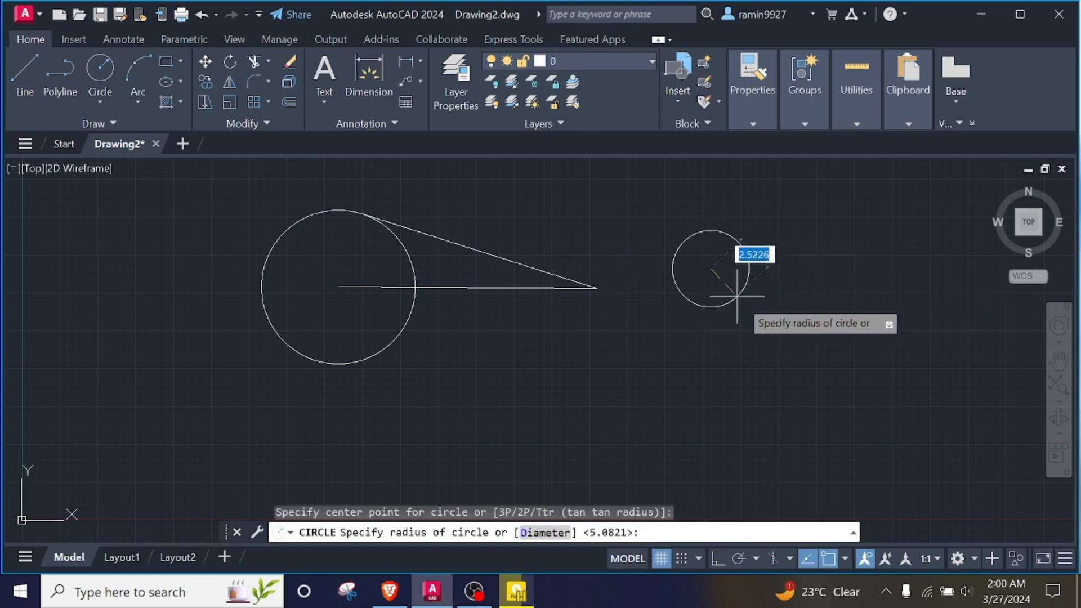
{"action": "left_click", "coordinate": [758, 310]}
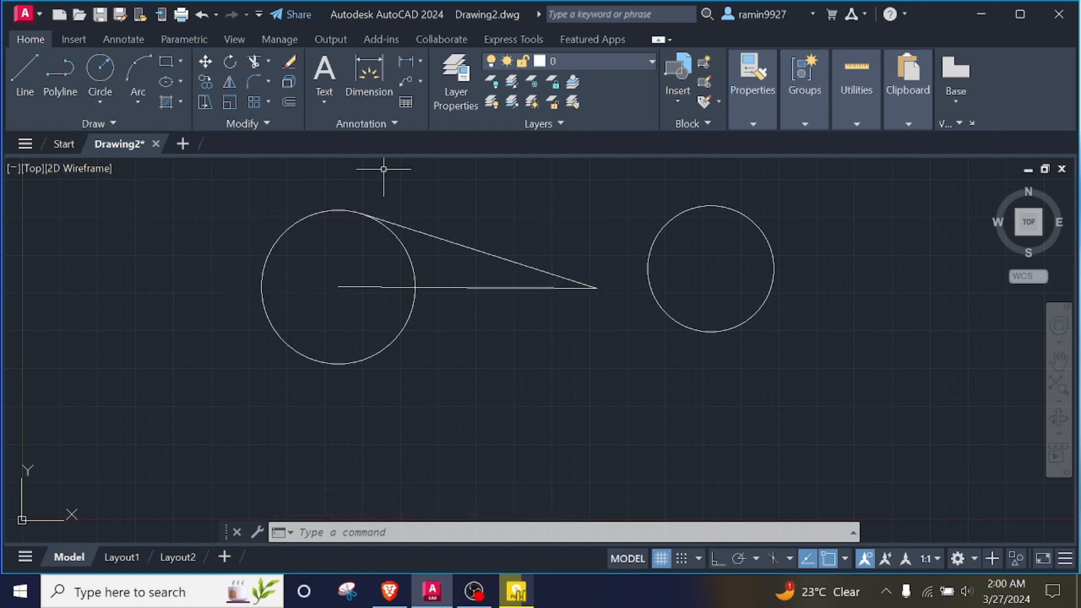
{"action": "left_click", "coordinate": [16, 77]}
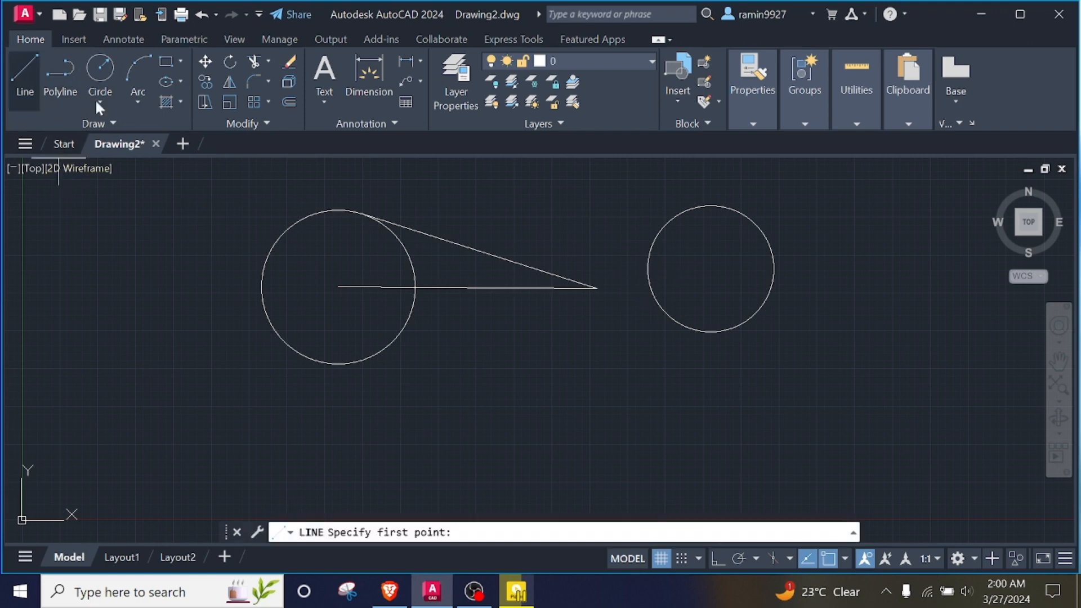
{"action": "right_click", "coordinate": [655, 263], "text": "shift"}
{"action": "left_click", "coordinate": [554, 263]}
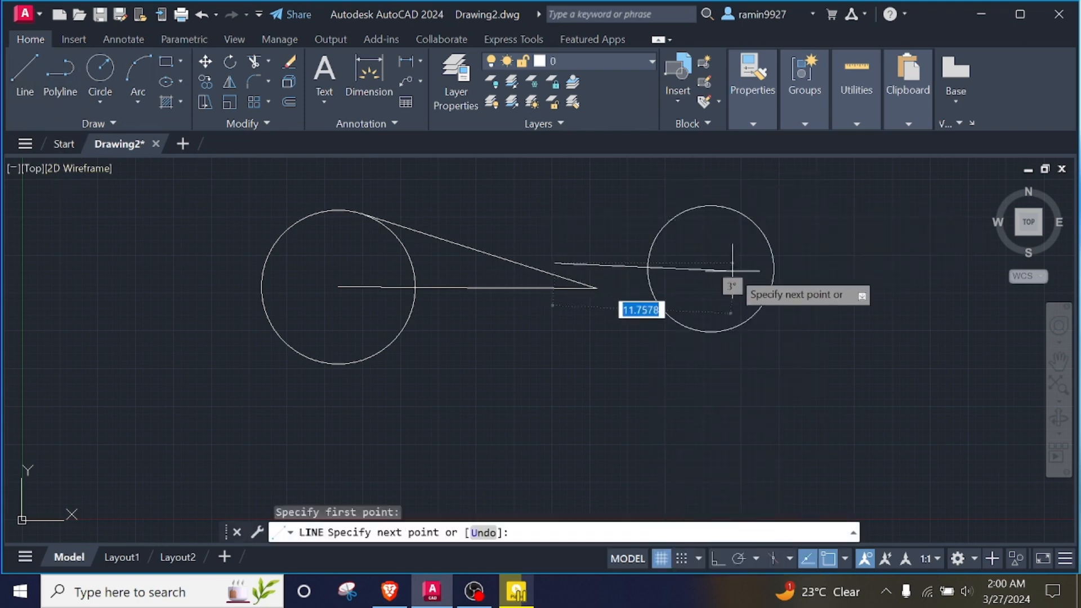
{"action": "key", "text": "ctrl+z"}
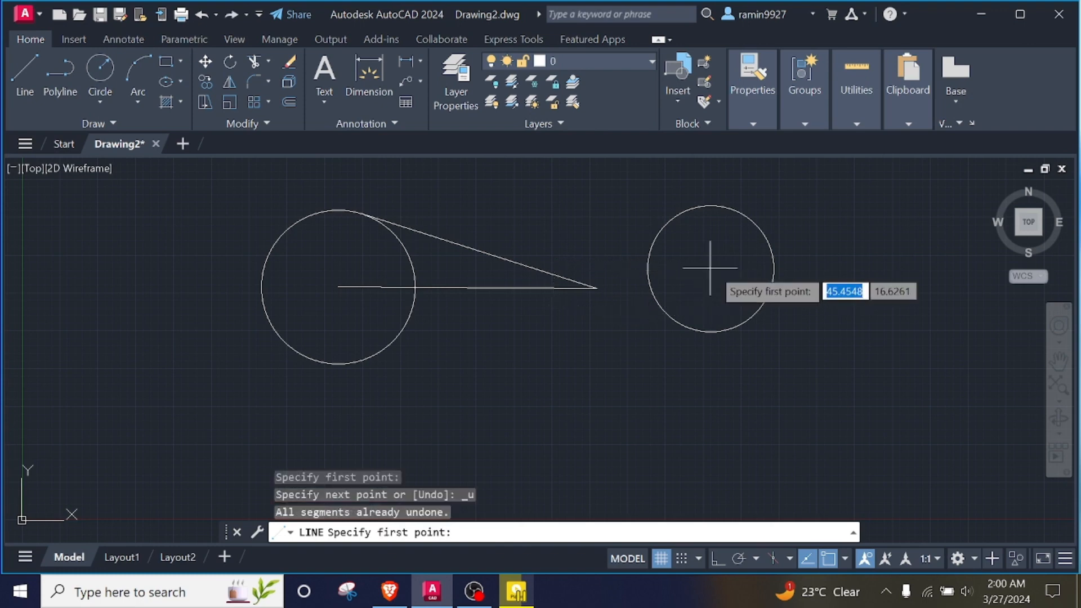
{"action": "left_click", "coordinate": [711, 269]}
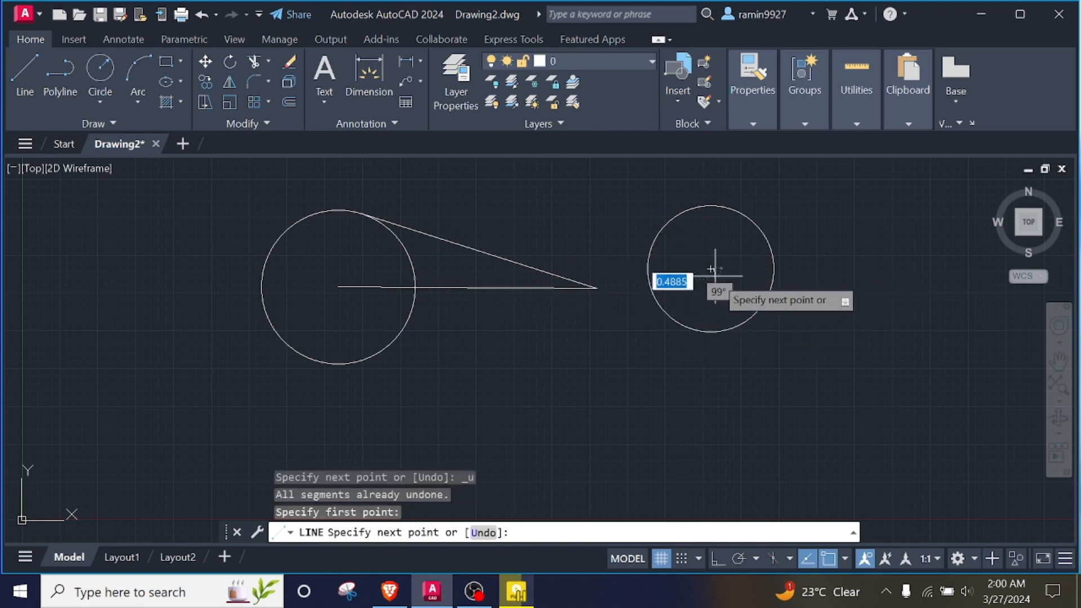
{"action": "left_click", "coordinate": [698, 257]}
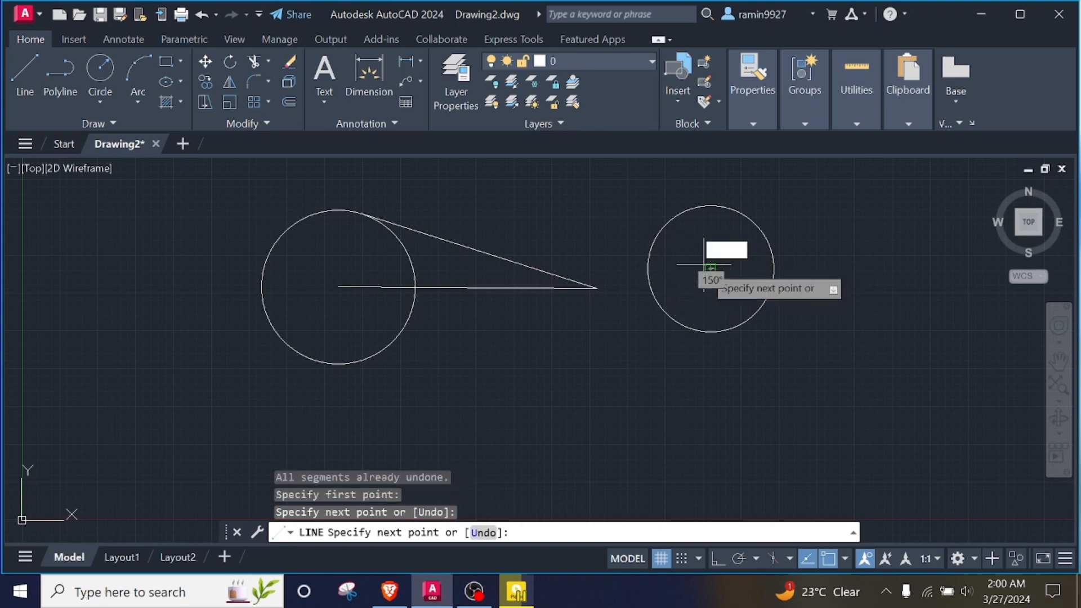
{"action": "key", "text": "ctrl+z"}
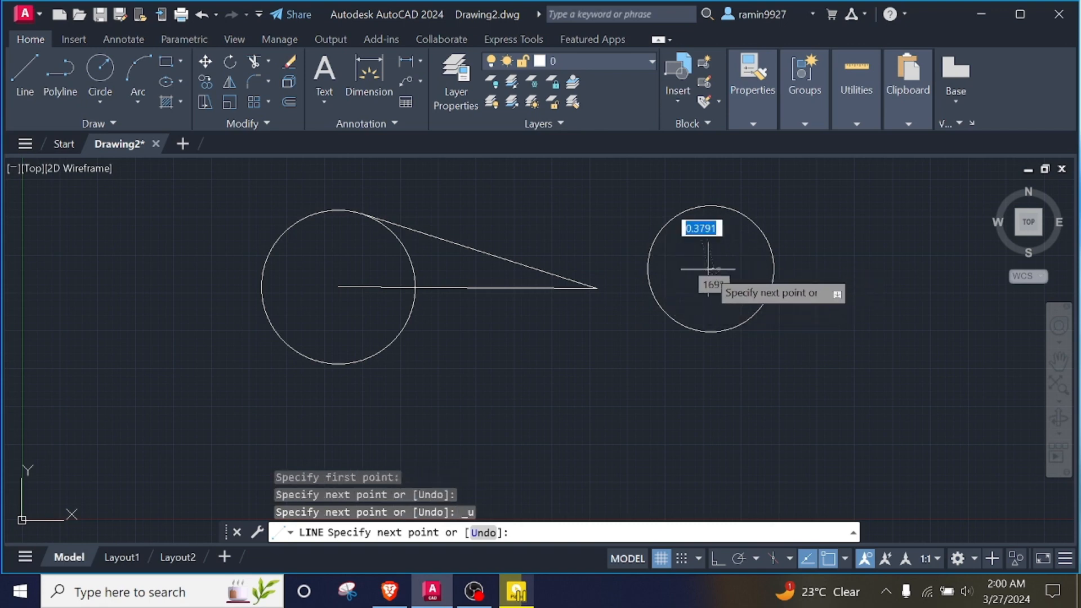
{"action": "key", "text": "ctrl+z"}
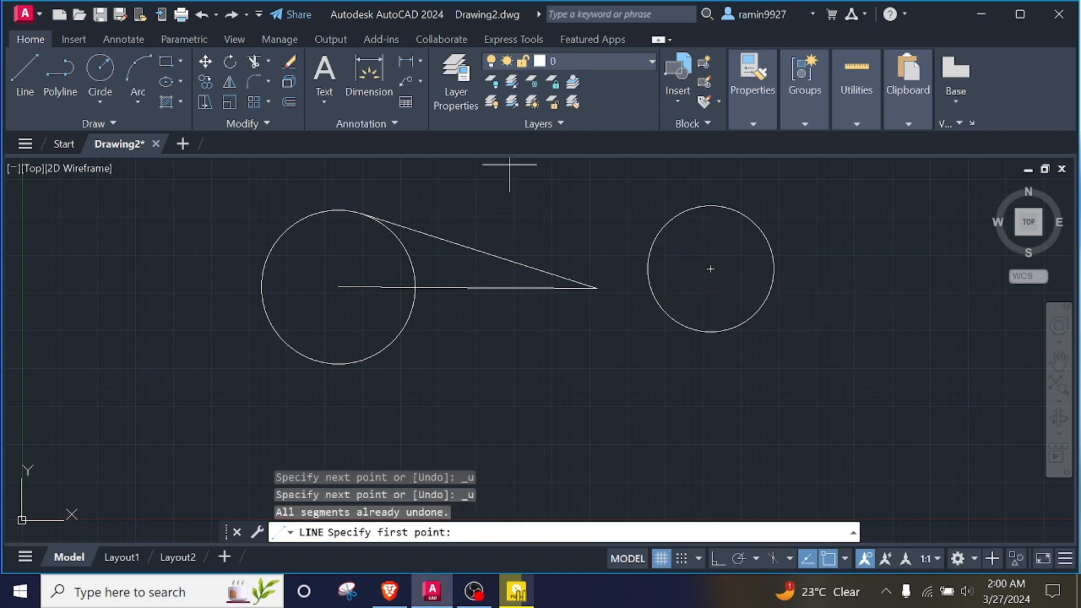
{"action": "left_click", "coordinate": [712, 265]}
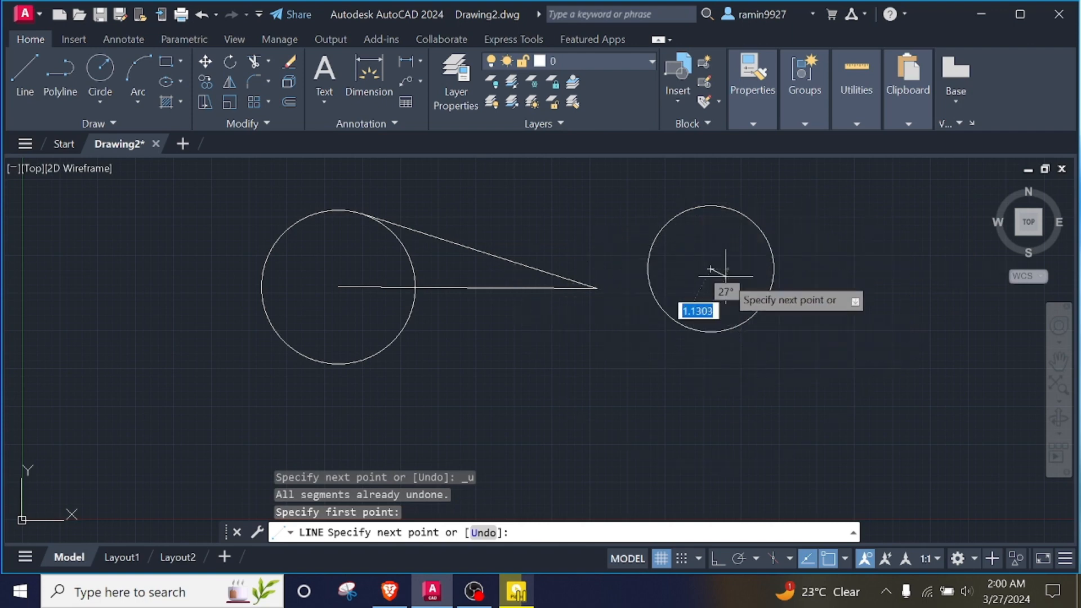
{"action": "key", "text": "ctrl+z"}
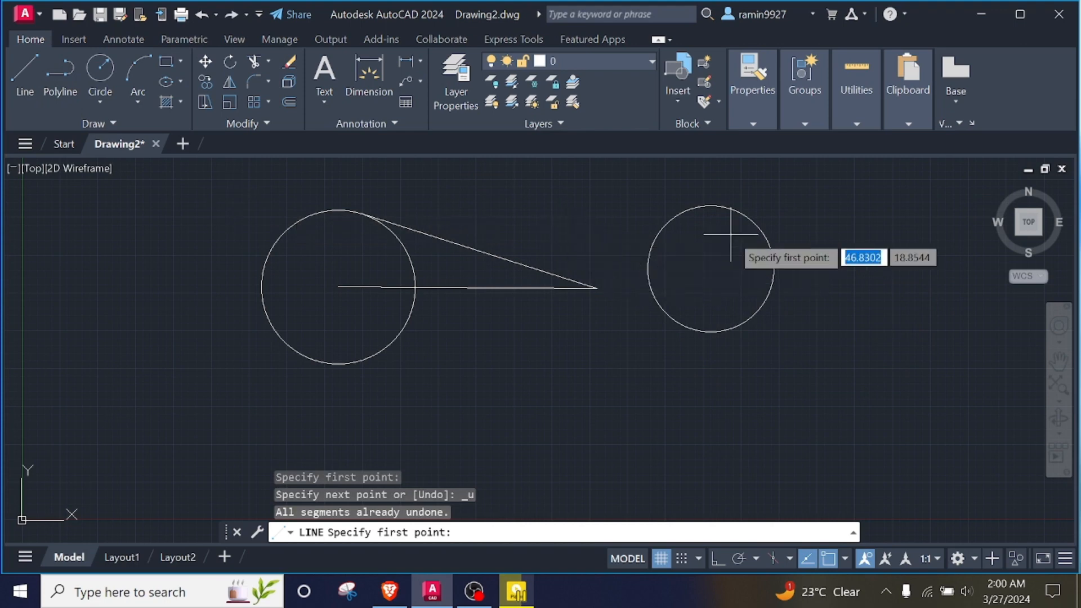
Step: Draw a line from the second circle's top quadrant to its right quadrant using Quadrant object snaps
{"action": "right_click", "coordinate": [700, 246], "text": "shift"}
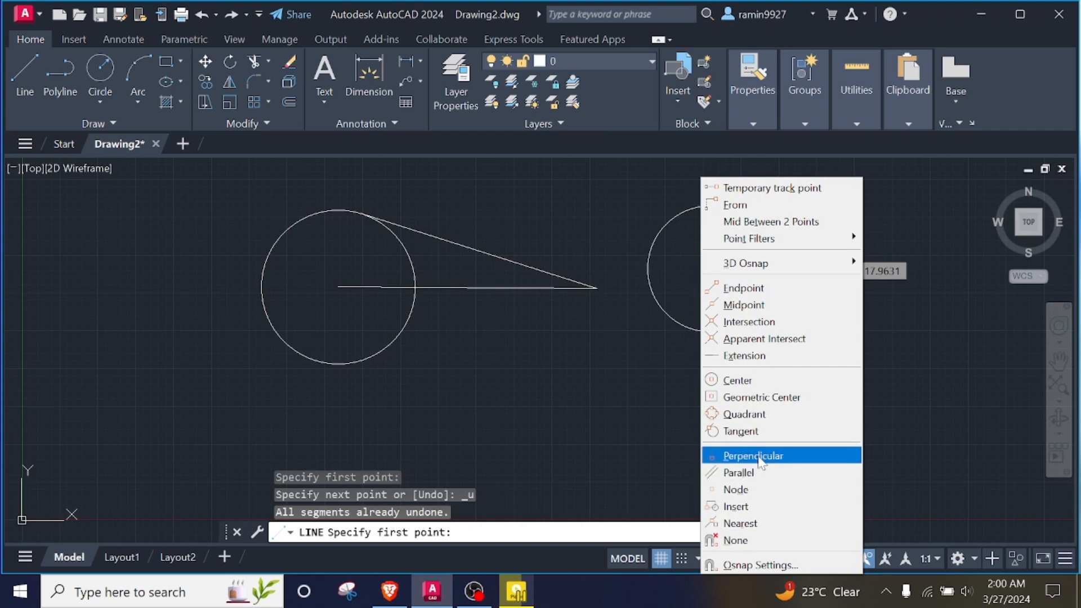
{"action": "left_click", "coordinate": [741, 415]}
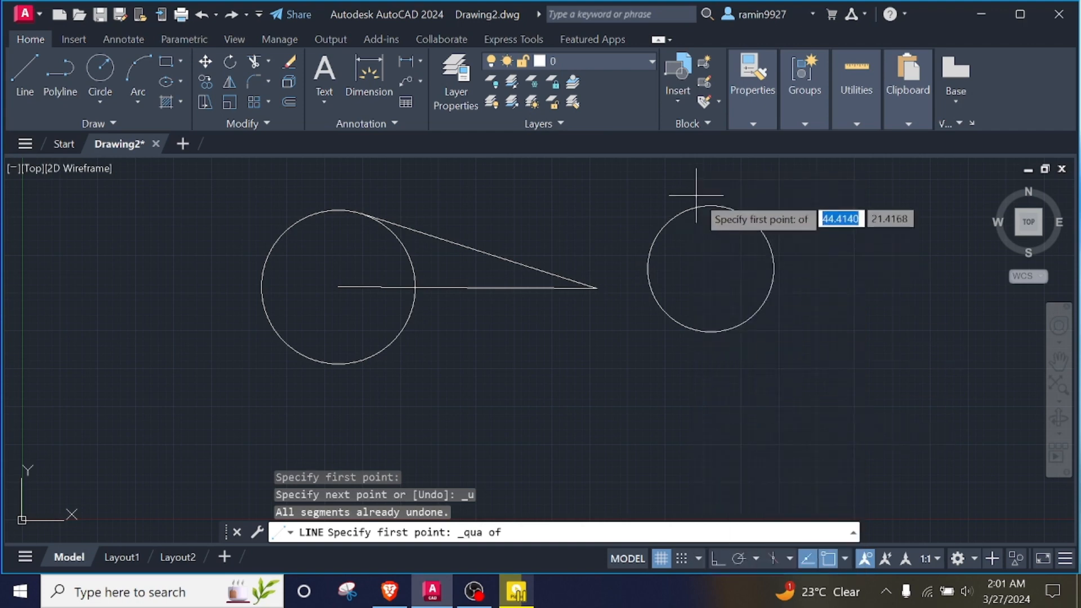
{"action": "left_click", "coordinate": [710, 206]}
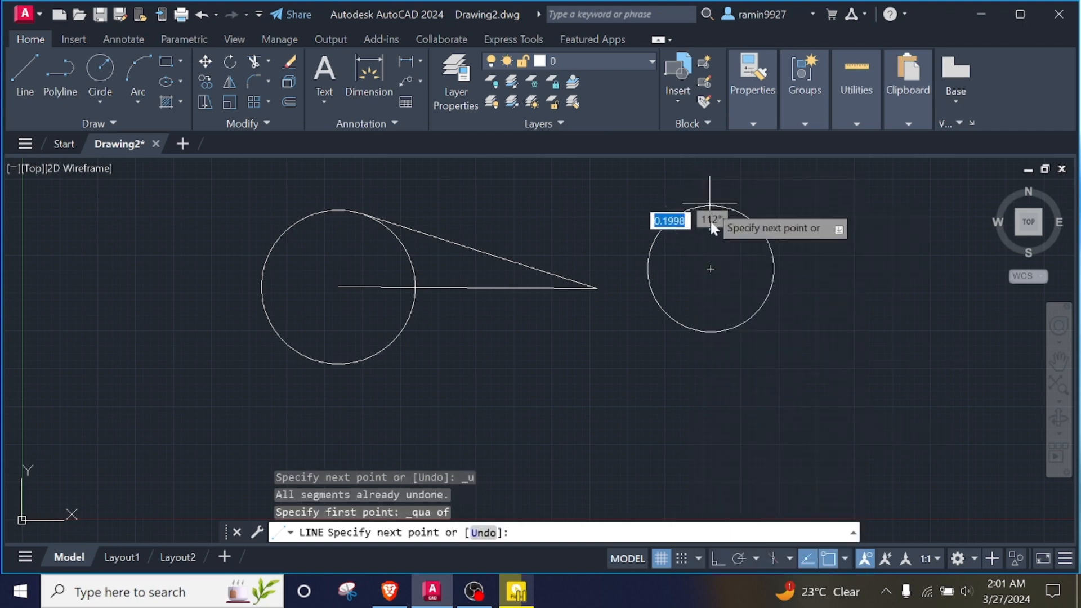
{"action": "right_click", "coordinate": [771, 262], "text": "shift"}
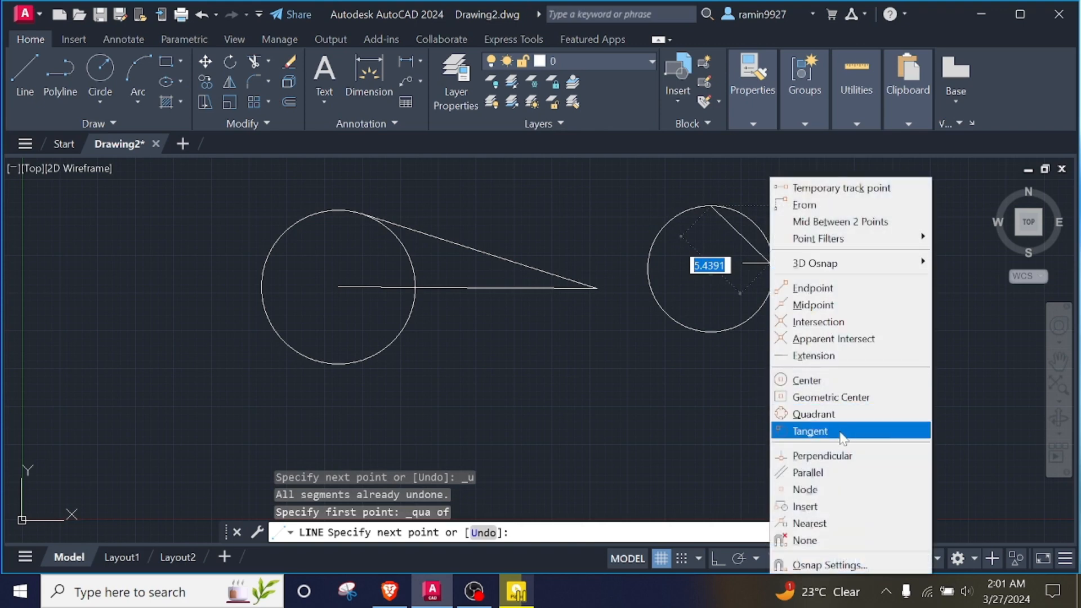
{"action": "left_click", "coordinate": [810, 414]}
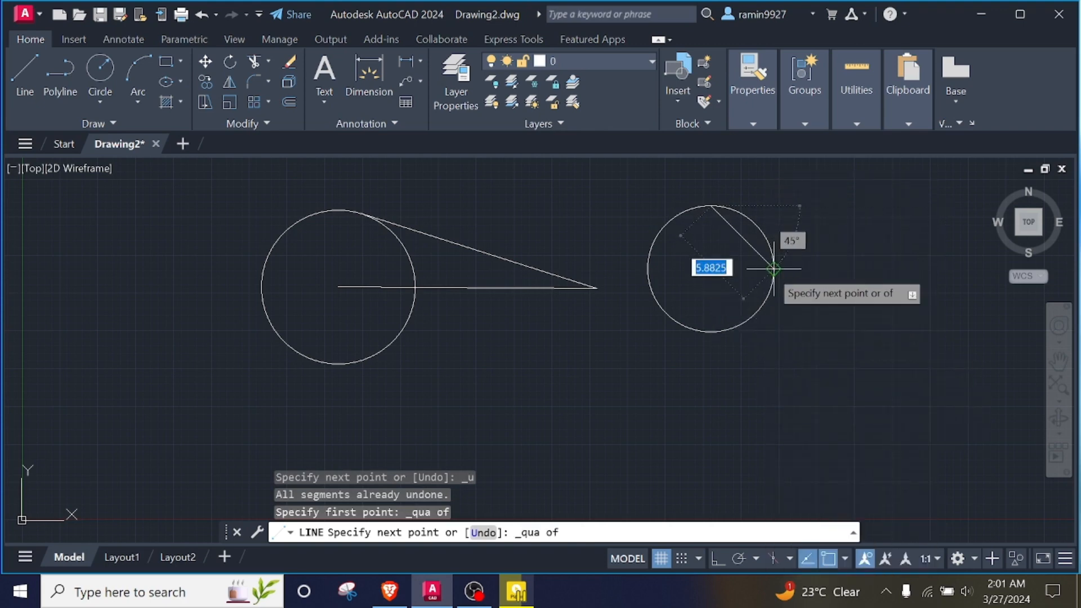
{"action": "left_click", "coordinate": [773, 268]}
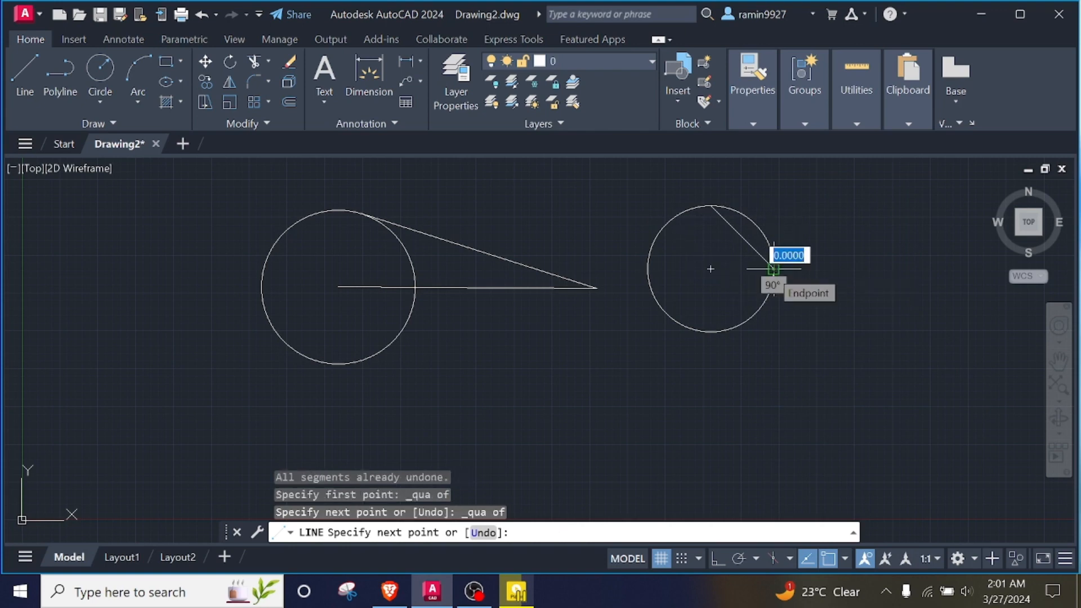
Step: Continue the line through the circle's bottom and left quadrants using Quadrant snaps, and finish the inscribed diamond at its top starting point
{"action": "right_click", "coordinate": [773, 268], "text": "shift"}
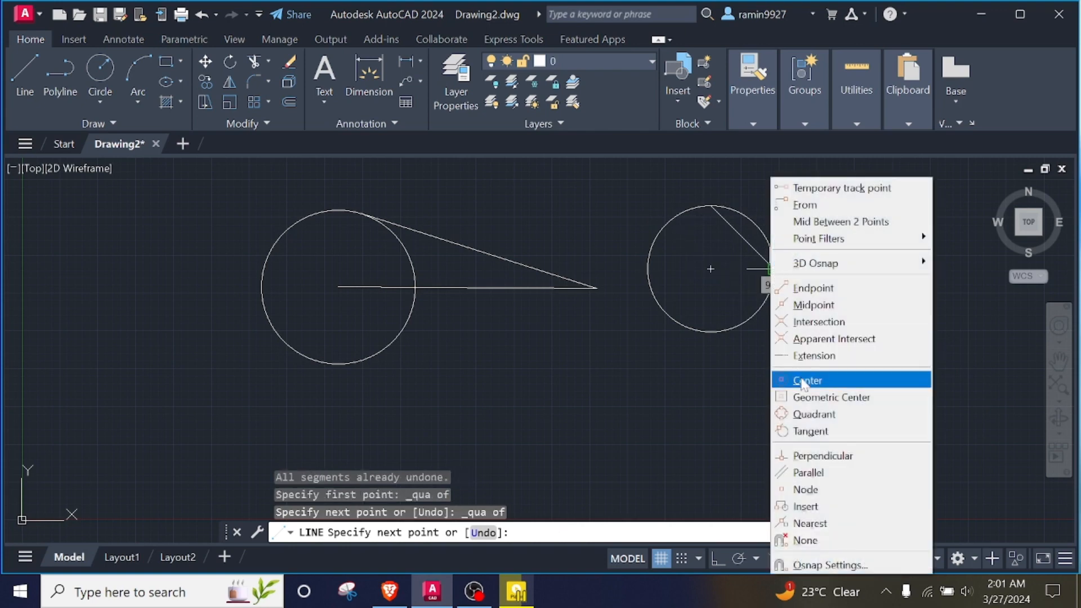
{"action": "left_click", "coordinate": [815, 416]}
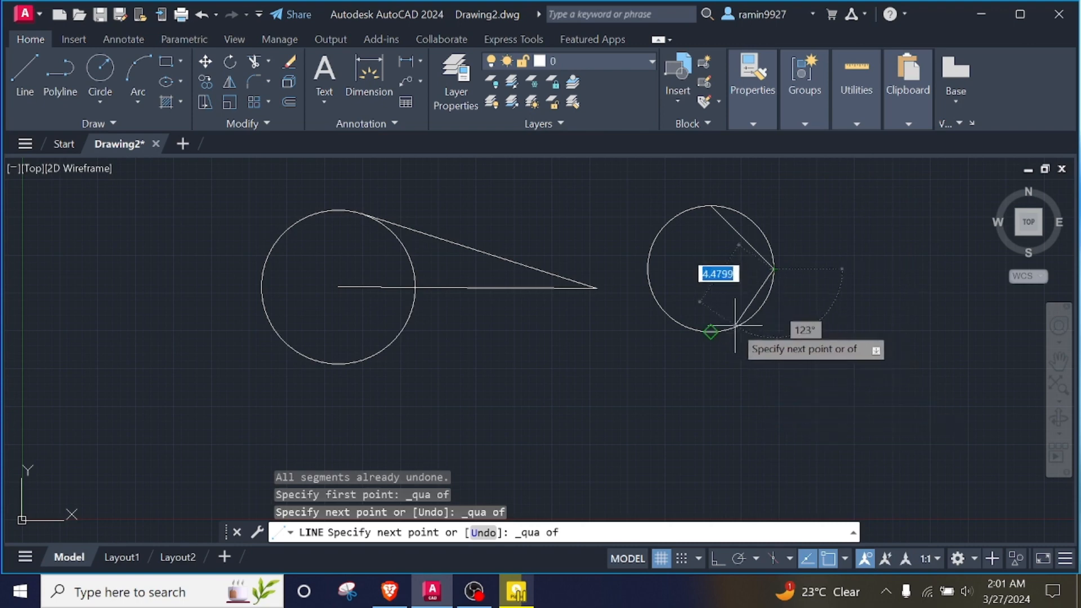
{"action": "left_click", "coordinate": [711, 332]}
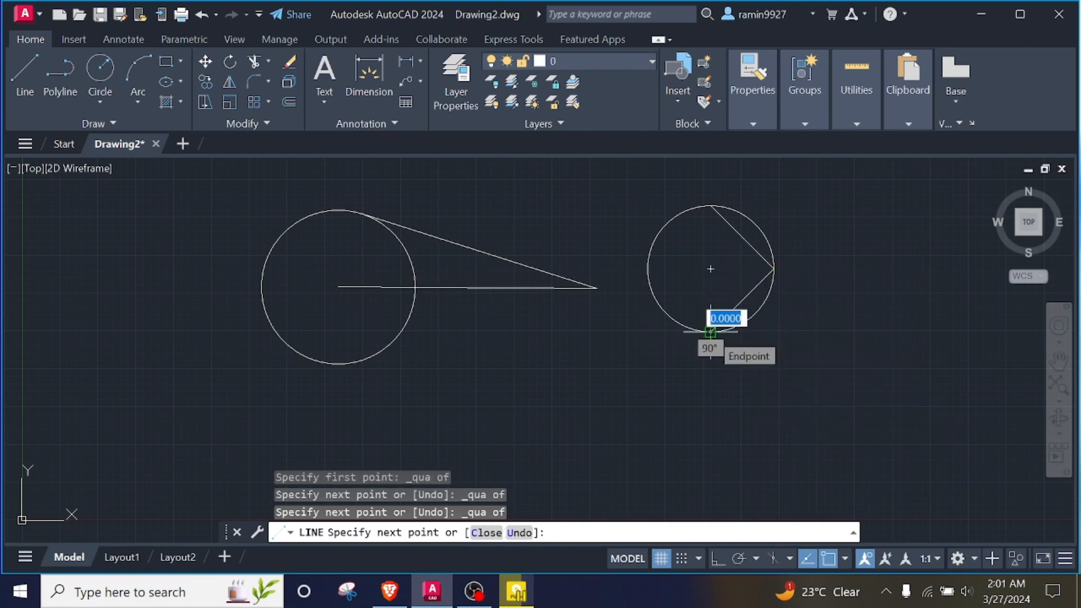
{"action": "right_click", "coordinate": [710, 335], "text": "shift"}
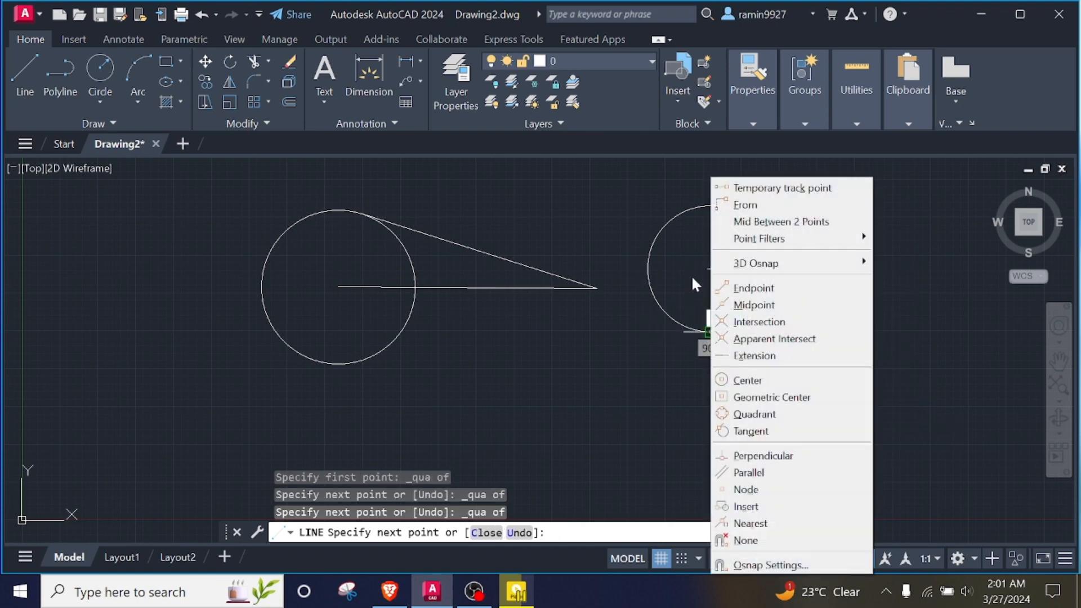
{"action": "left_click", "coordinate": [782, 415]}
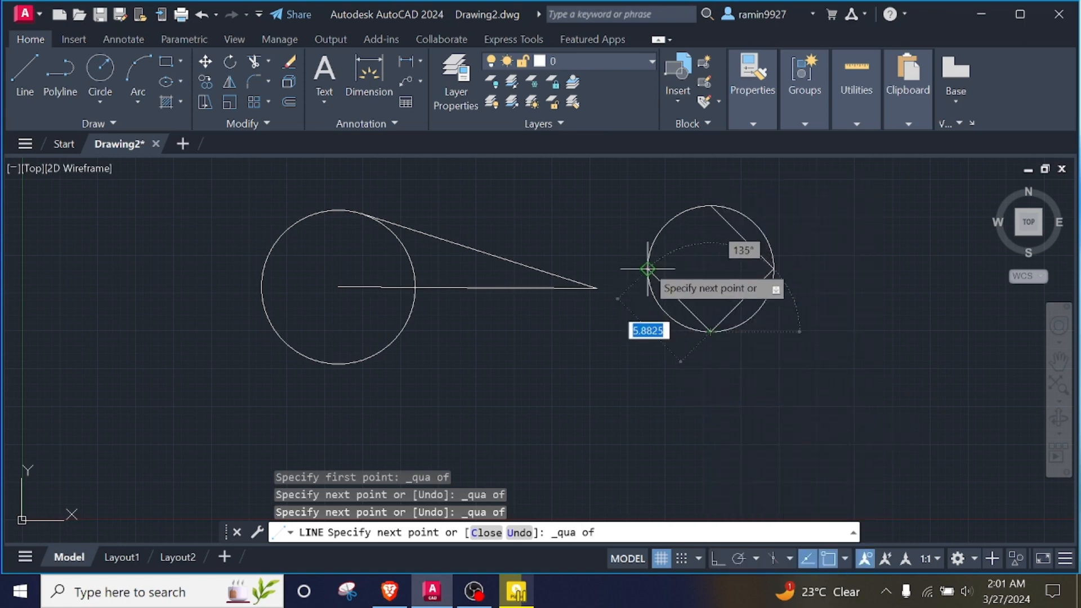
{"action": "left_click", "coordinate": [648, 270]}
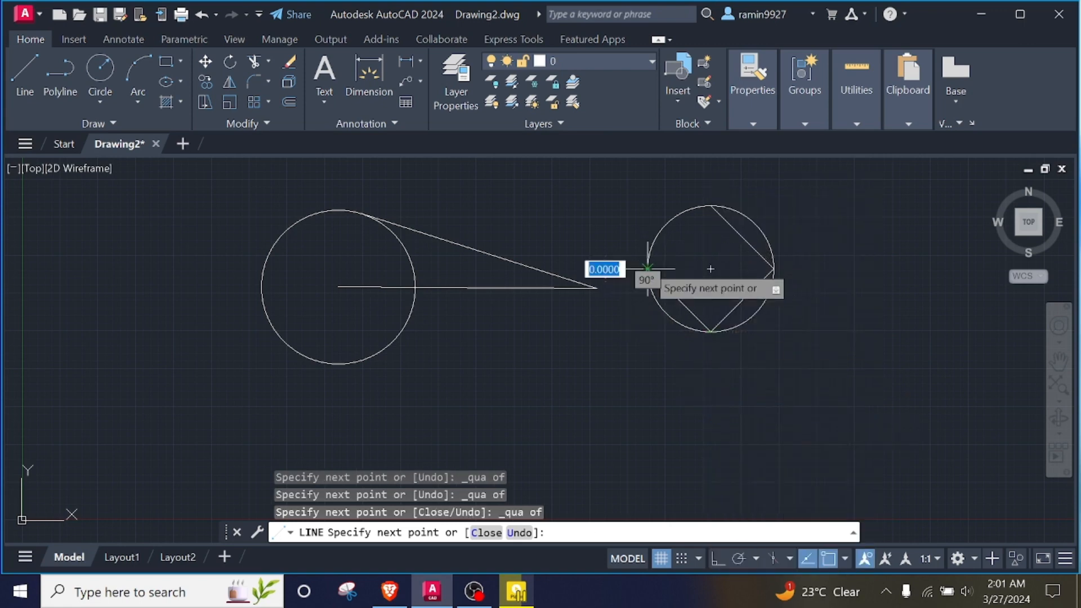
{"action": "left_click", "coordinate": [710, 205]}
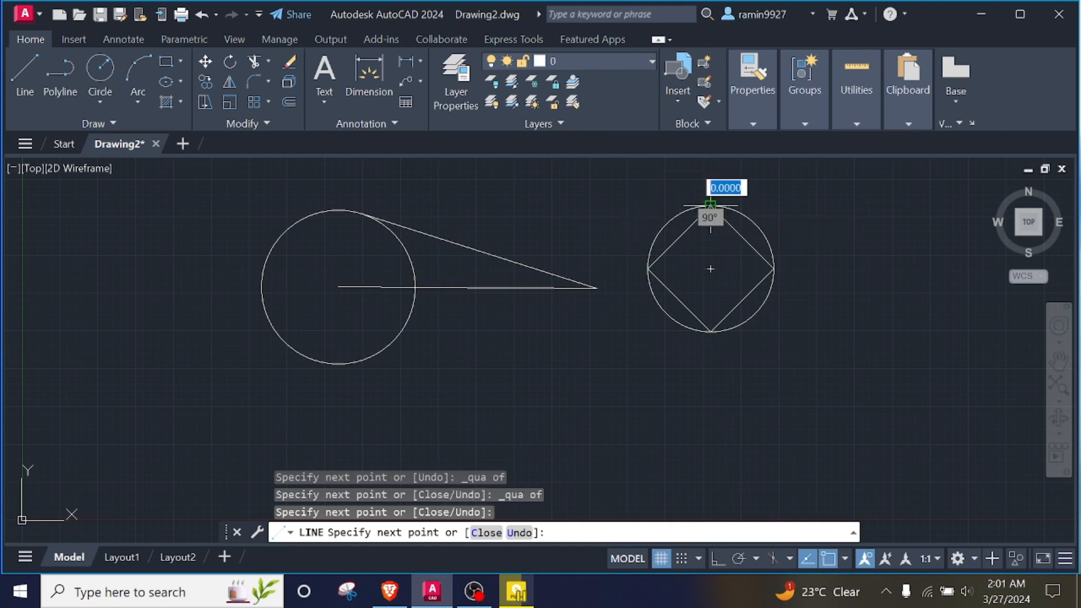
{"action": "key", "text": "Return"}
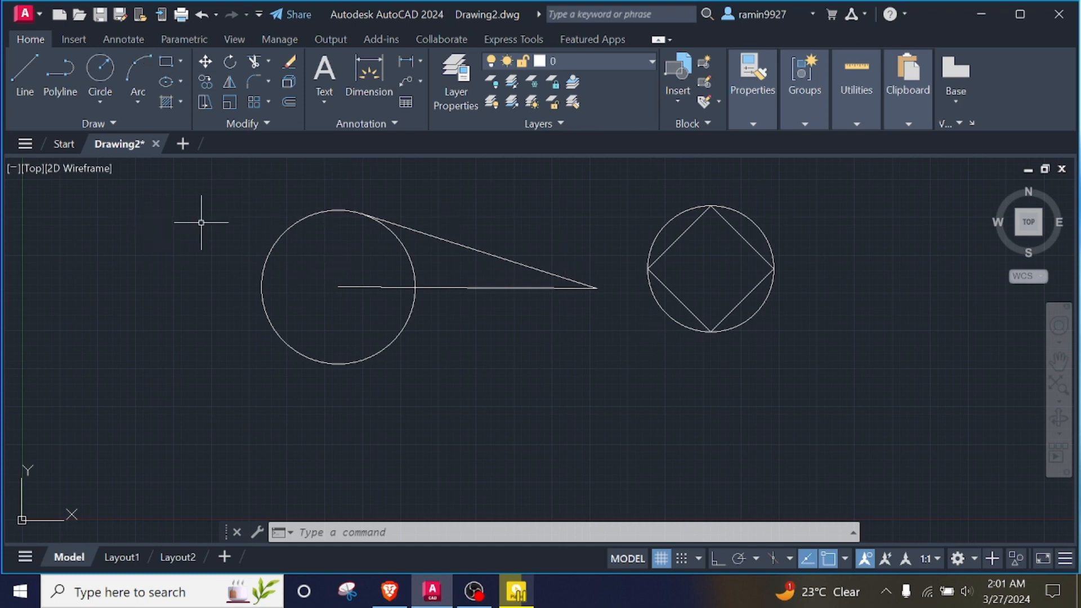
Step: Erase both circles and all the lines from the drawing
{"action": "left_click", "coordinate": [149, 178]}
{"action": "mouse_move", "coordinate": [150, 178]}
{"action": "left_mouse_down"}
{"action": "mouse_move", "coordinate": [729, 238]}
{"action": "mouse_move", "coordinate": [931, 234]}
{"action": "mouse_move", "coordinate": [825, 430]}
{"action": "mouse_move", "coordinate": [376, 475]}
{"action": "mouse_move", "coordinate": [258, 407]}
{"action": "left_mouse_up"}
{"action": "key", "text": "Delete"}
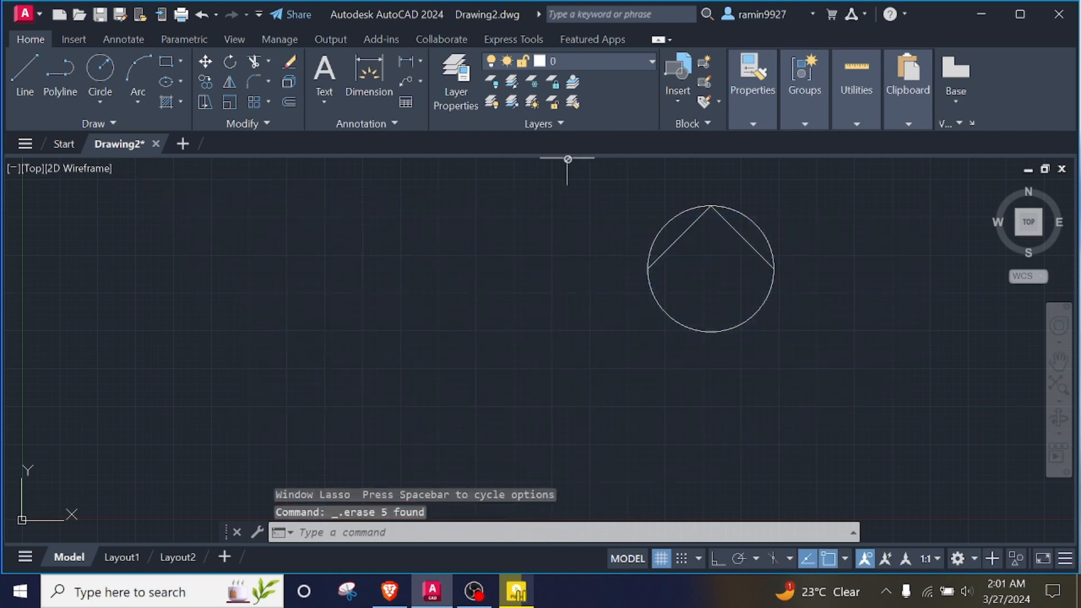
{"action": "left_click", "coordinate": [848, 203]}
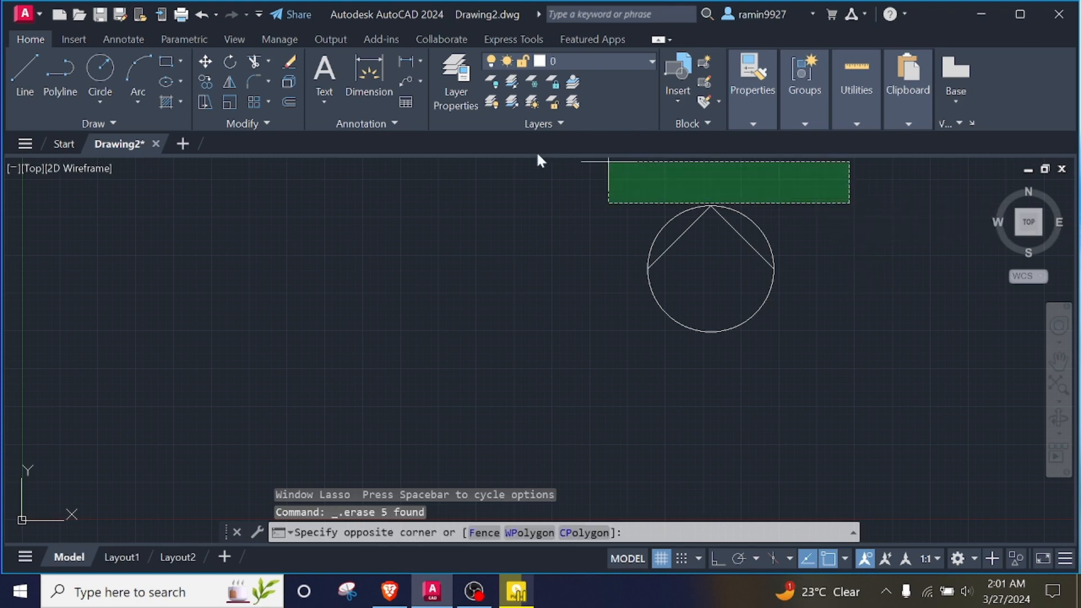
{"action": "left_click", "coordinate": [572, 215]}
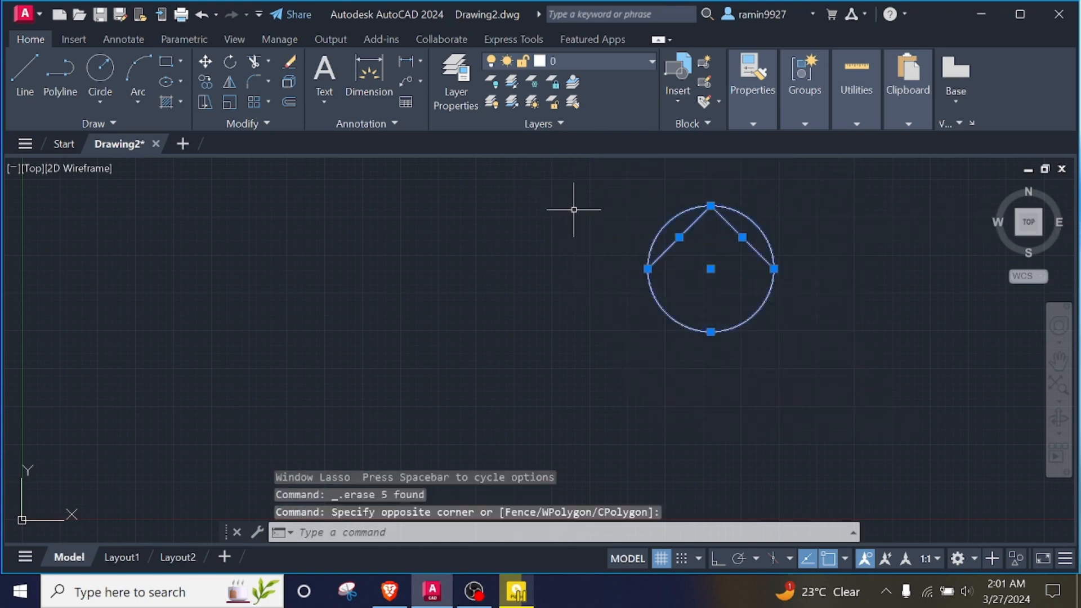
{"action": "key", "text": "Delete"}
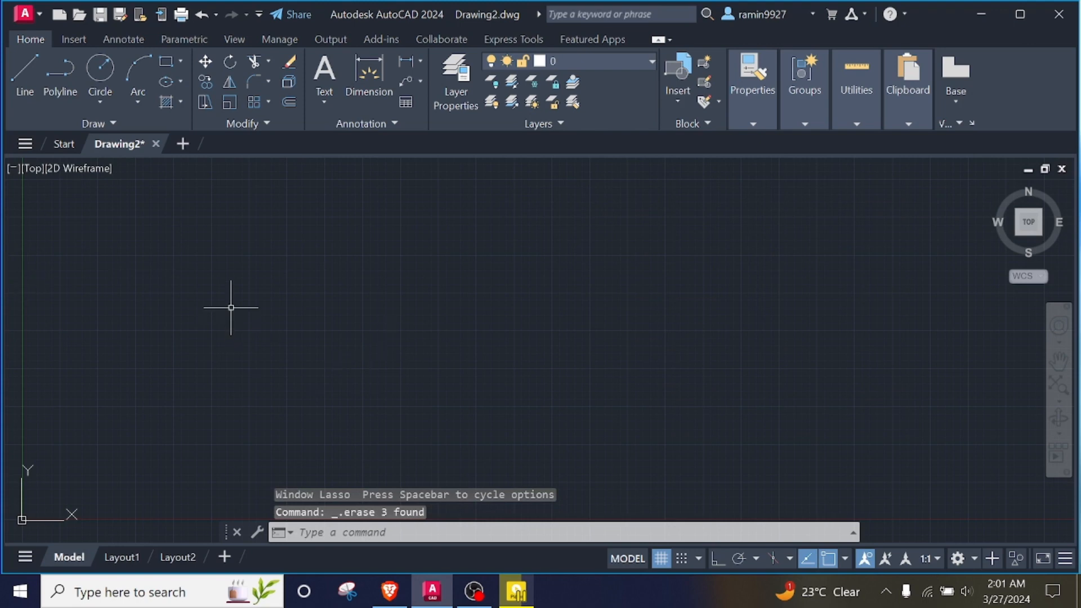
Step: Draw a circle with a radius of 10 using the Center, Radius method
{"action": "left_click", "coordinate": [100, 103]}
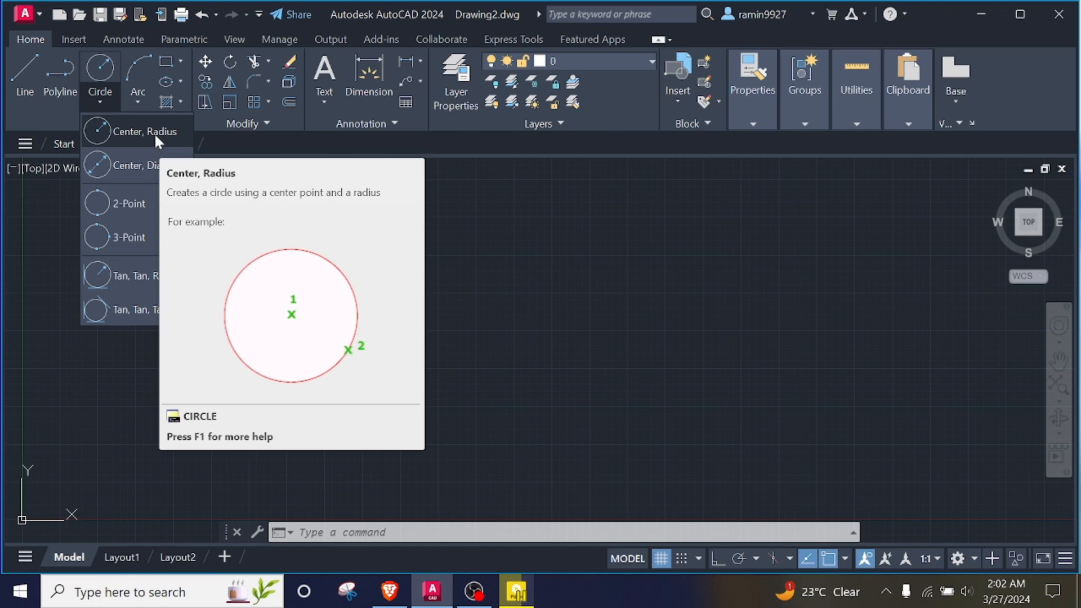
{"action": "left_click", "coordinate": [156, 136]}
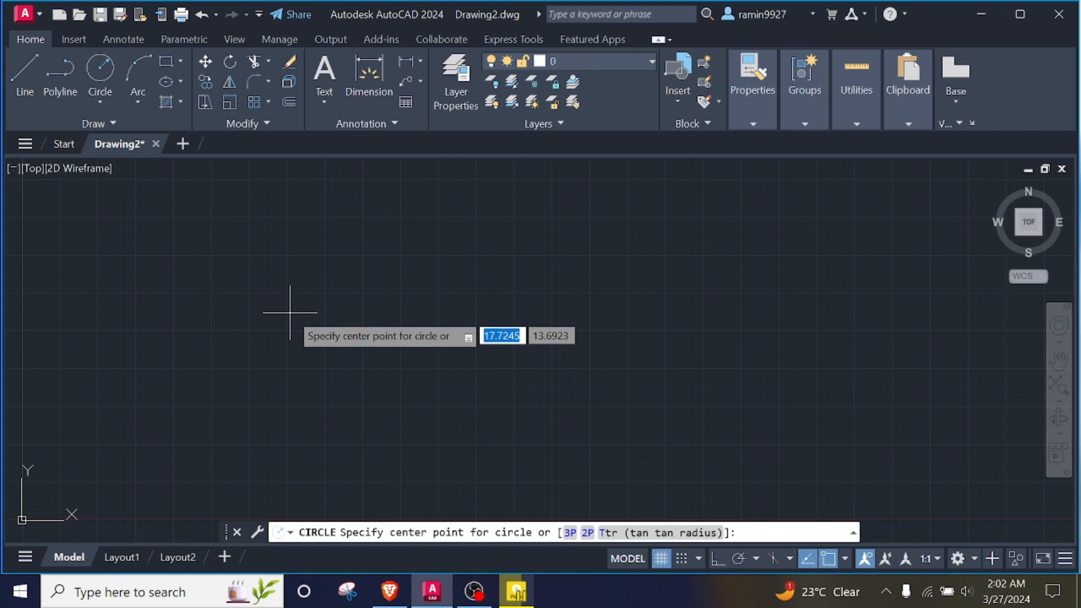
{"action": "left_click", "coordinate": [290, 313]}
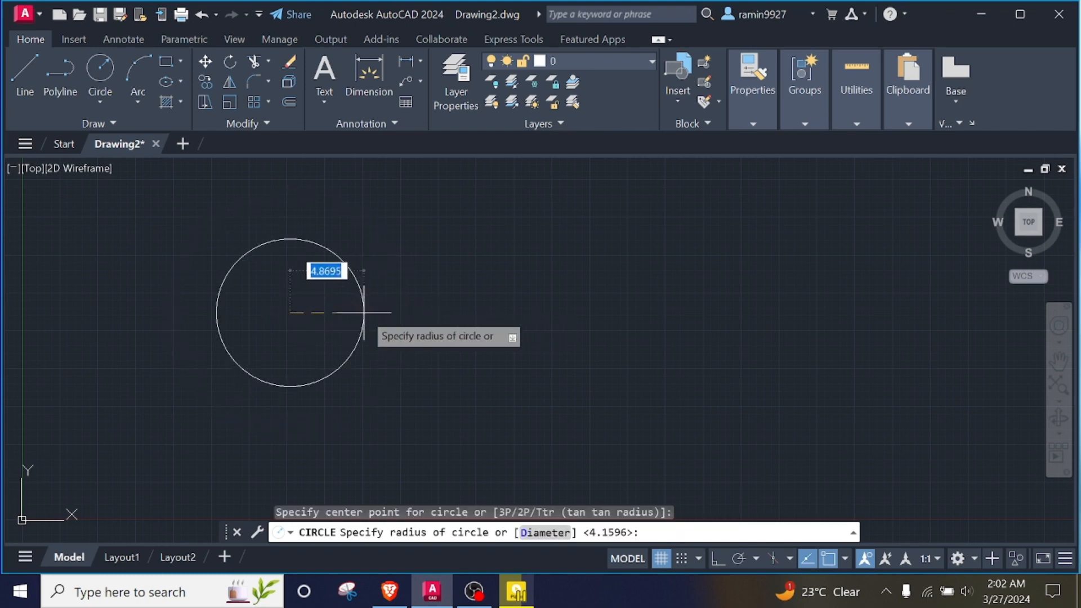
{"action": "type", "text": "10"}
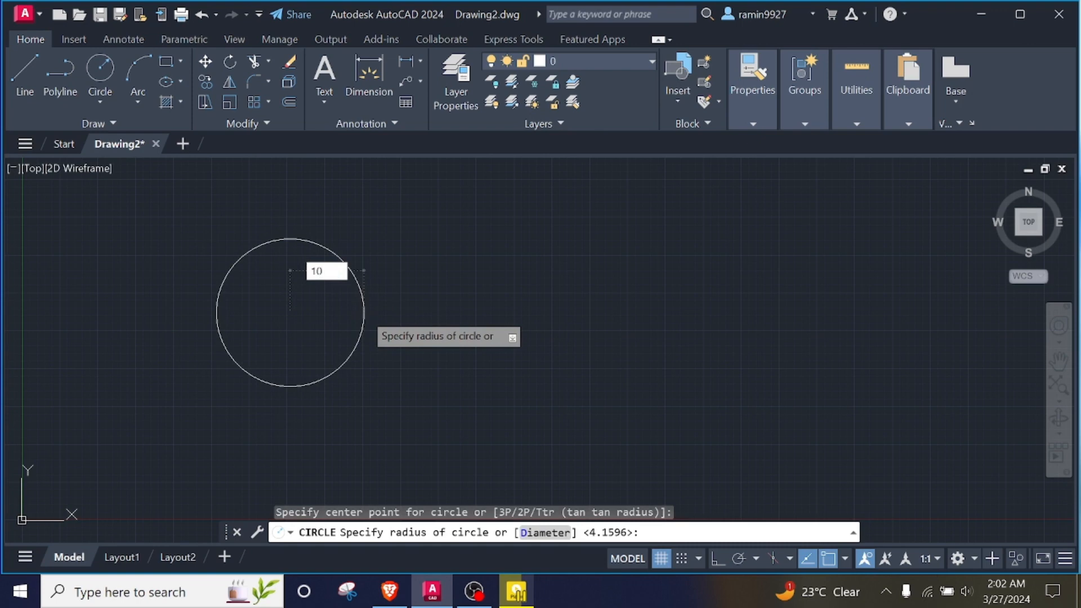
{"action": "key", "text": "Return"}
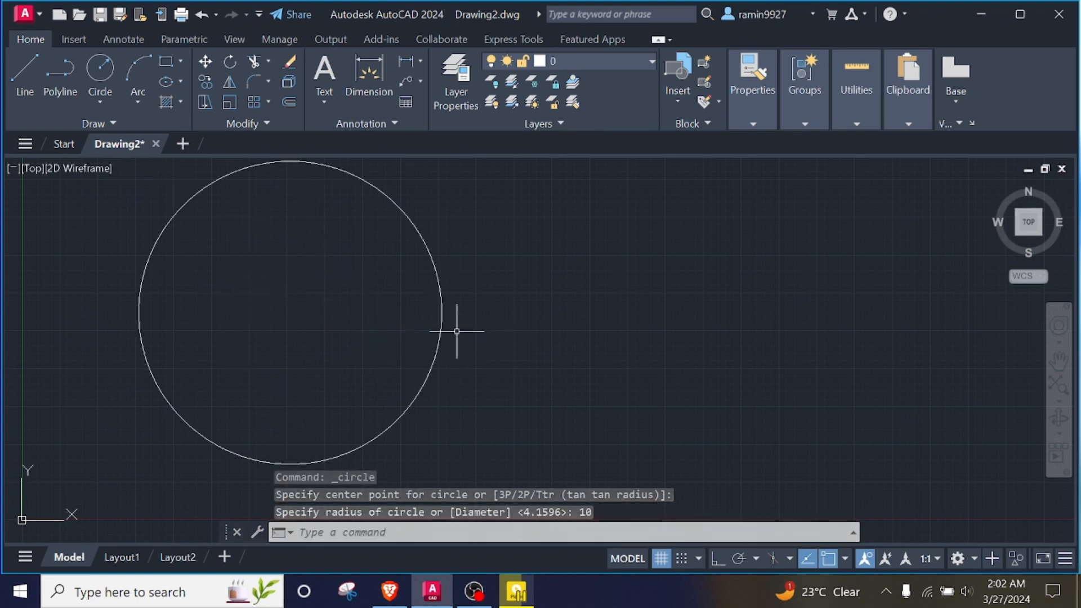
Step: Undo the circle with a radius of 10
{"action": "left_click", "coordinate": [99, 102]}
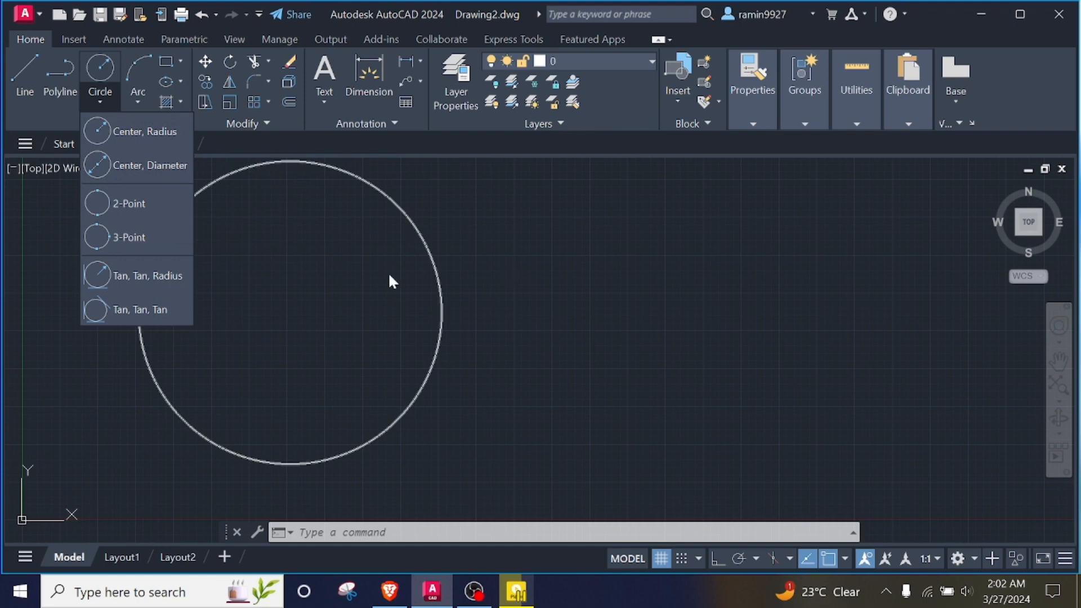
{"action": "key", "text": "Escape"}
{"action": "key", "text": "ctrl+z"}
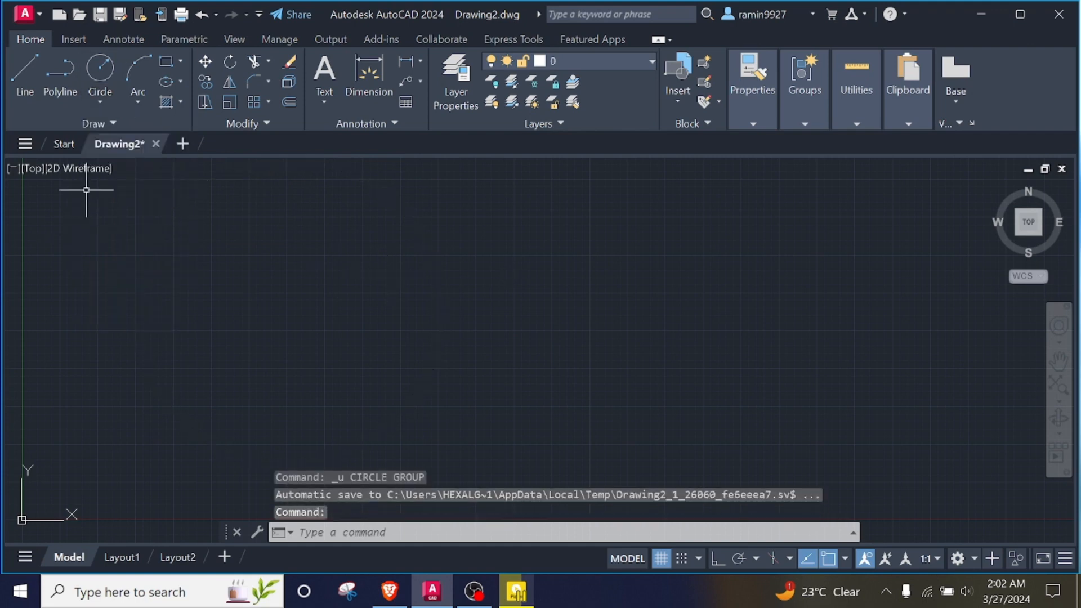
Step: Draw a circle with a diameter of 5 using the Center, Diameter method
{"action": "left_click", "coordinate": [105, 101]}
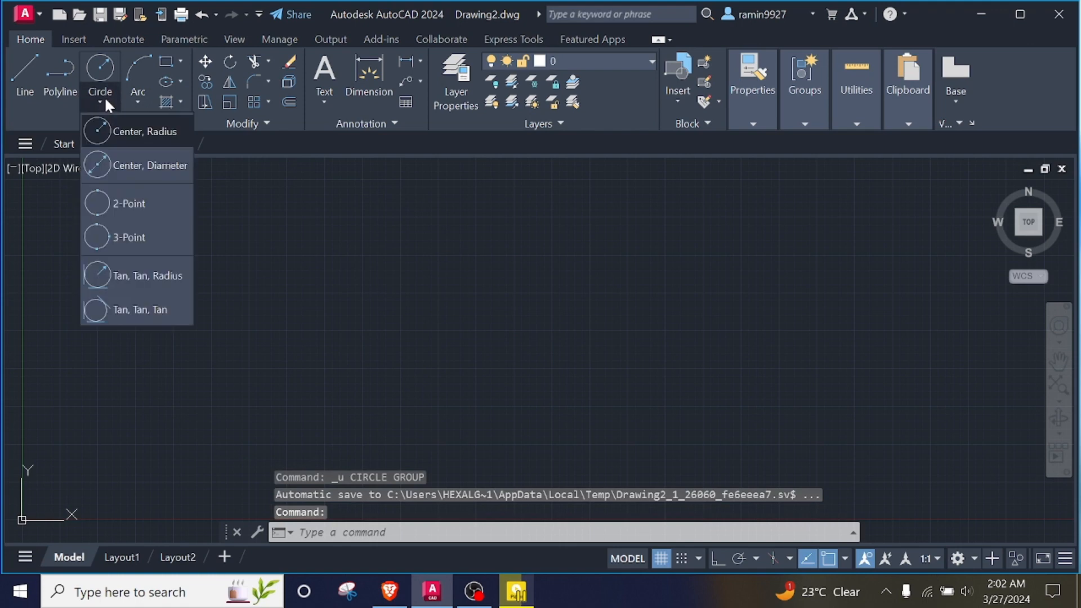
{"action": "left_click", "coordinate": [142, 163]}
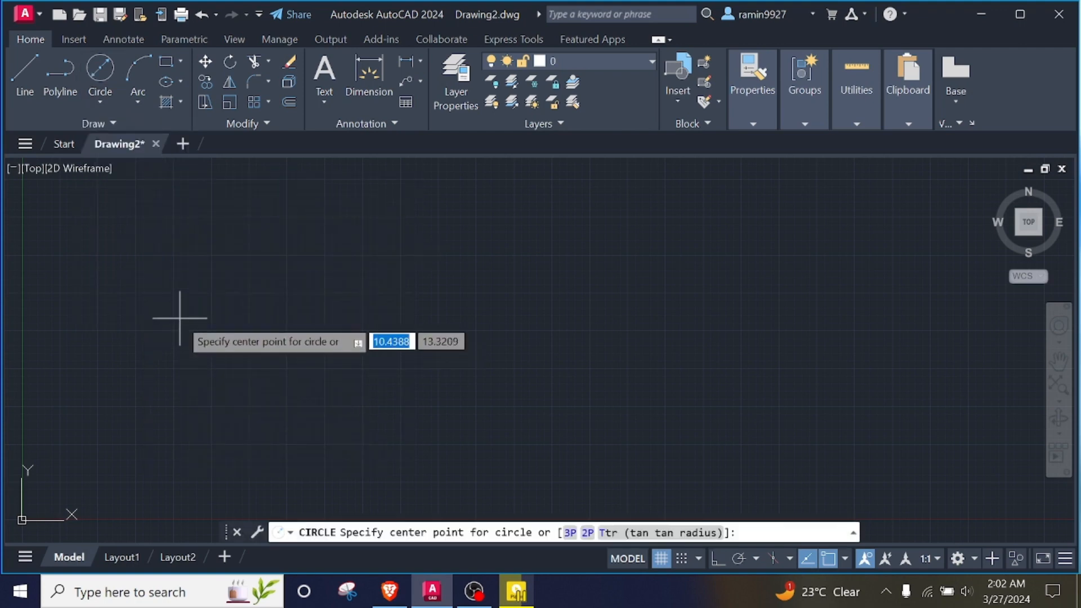
{"action": "left_click", "coordinate": [182, 320]}
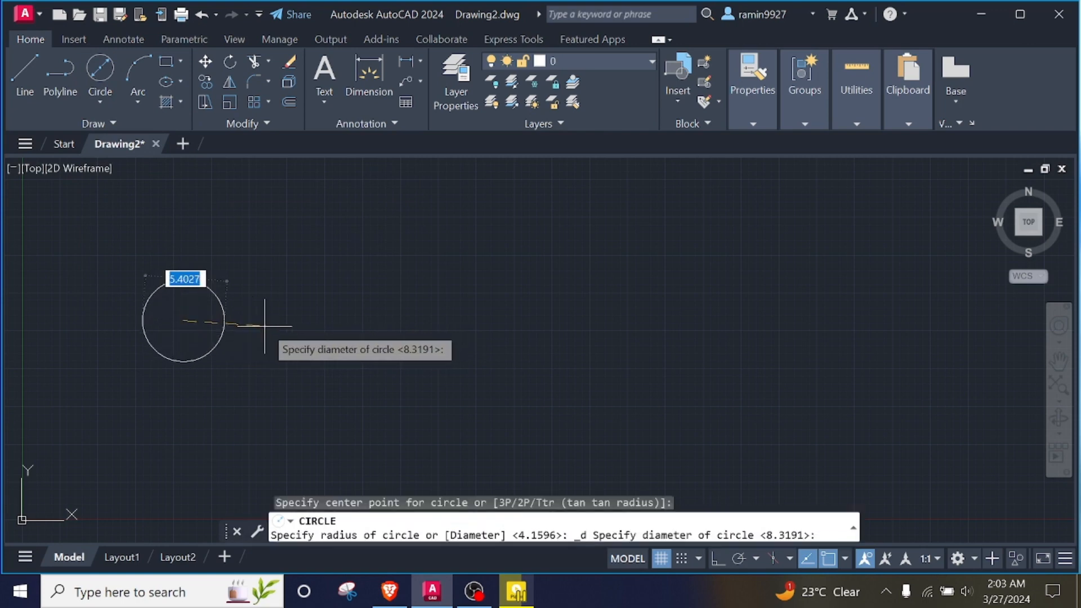
{"action": "key", "text": "BackSpace"}
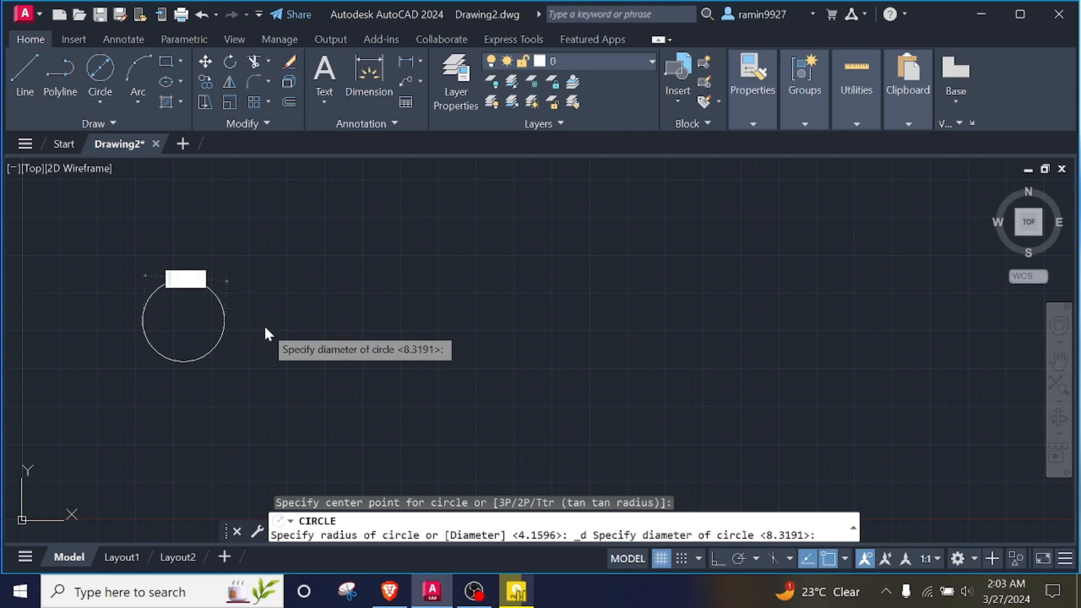
{"action": "type", "text": "5"}
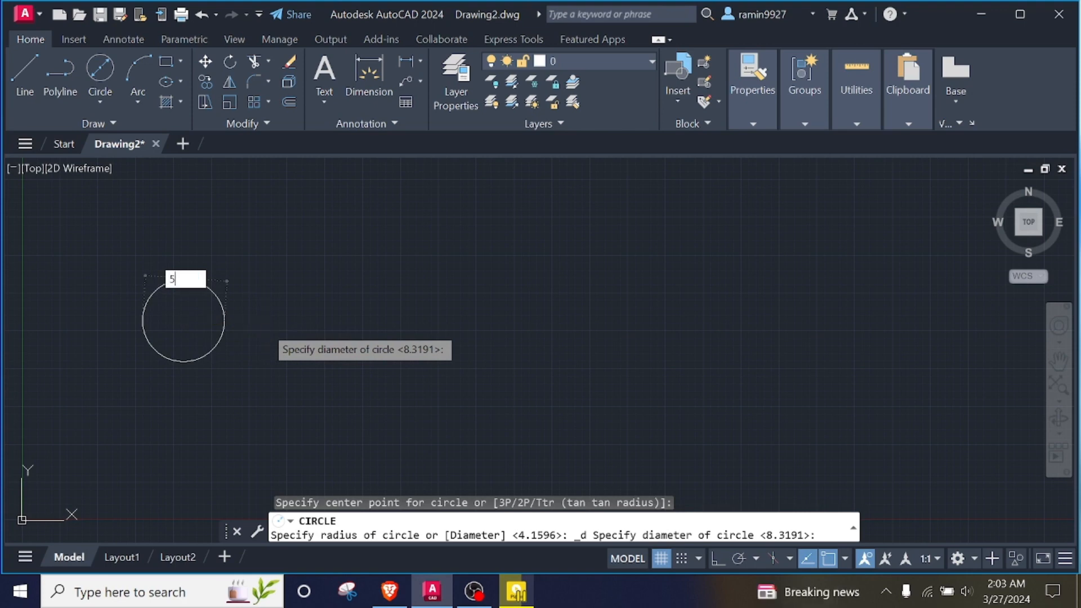
{"action": "key", "text": "Return"}
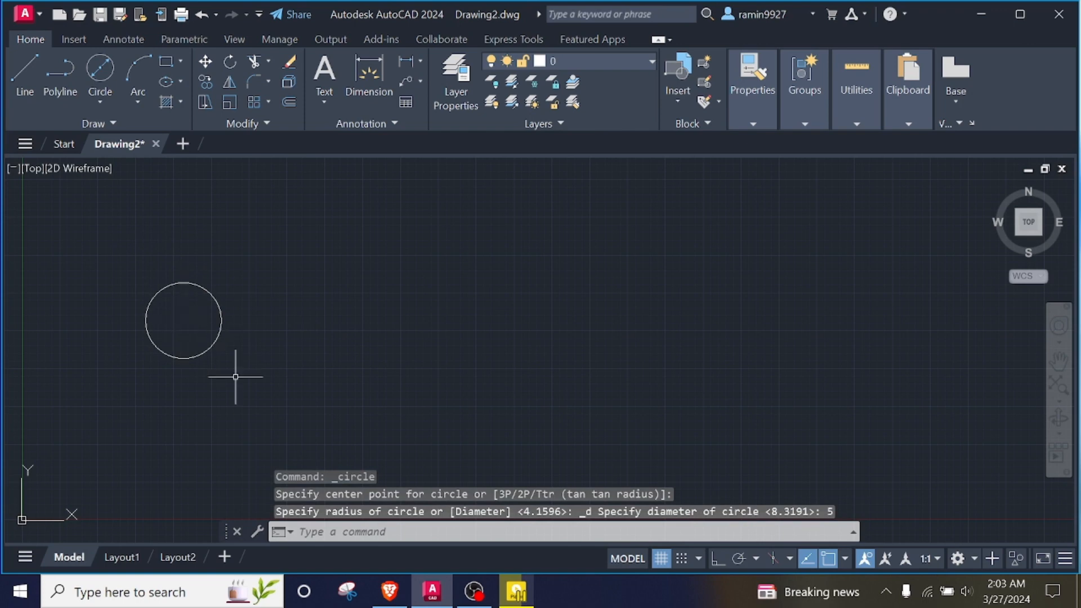
Step: Draw a second circle with a radius of 5 to the right of the first one, using the Center, Radius method
{"action": "left_click", "coordinate": [100, 101]}
{"action": "left_click", "coordinate": [148, 137]}
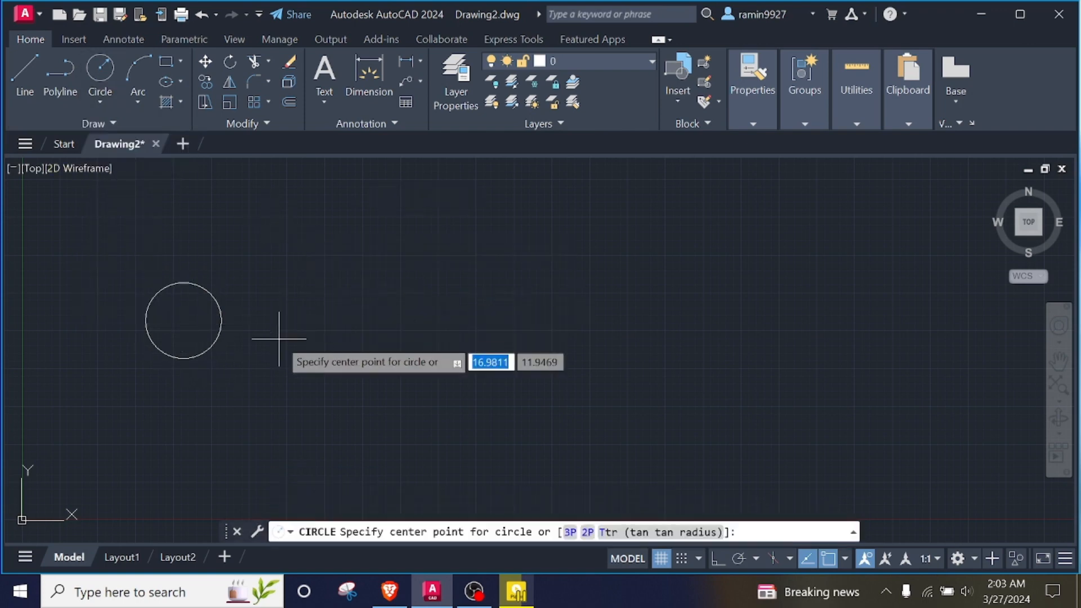
{"action": "left_click", "coordinate": [293, 314]}
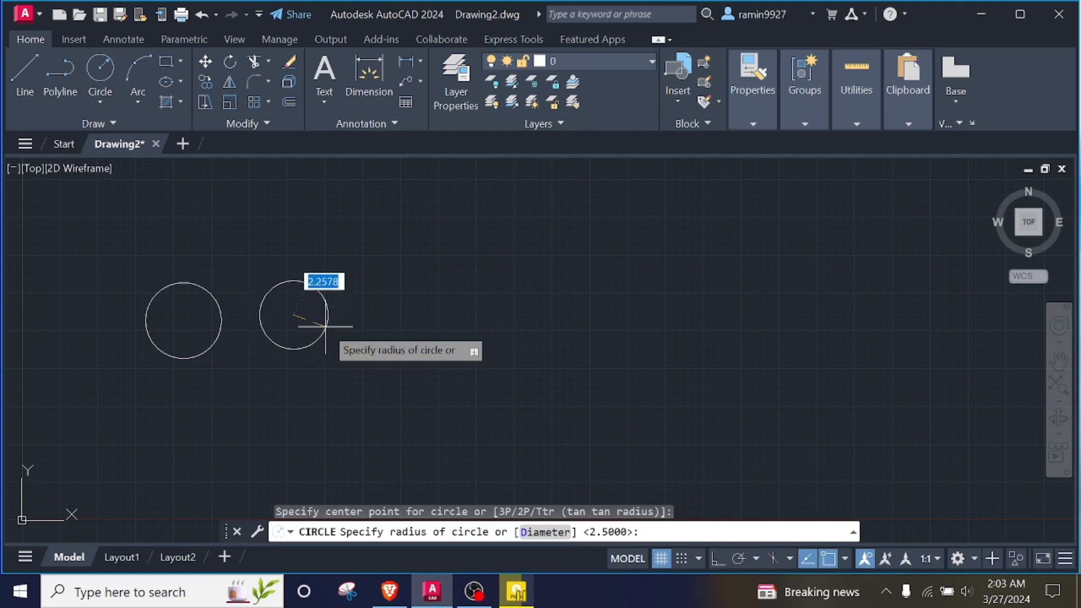
{"action": "key", "text": "BackSpace"}
{"action": "type", "text": "5"}
{"action": "key", "text": "Return"}
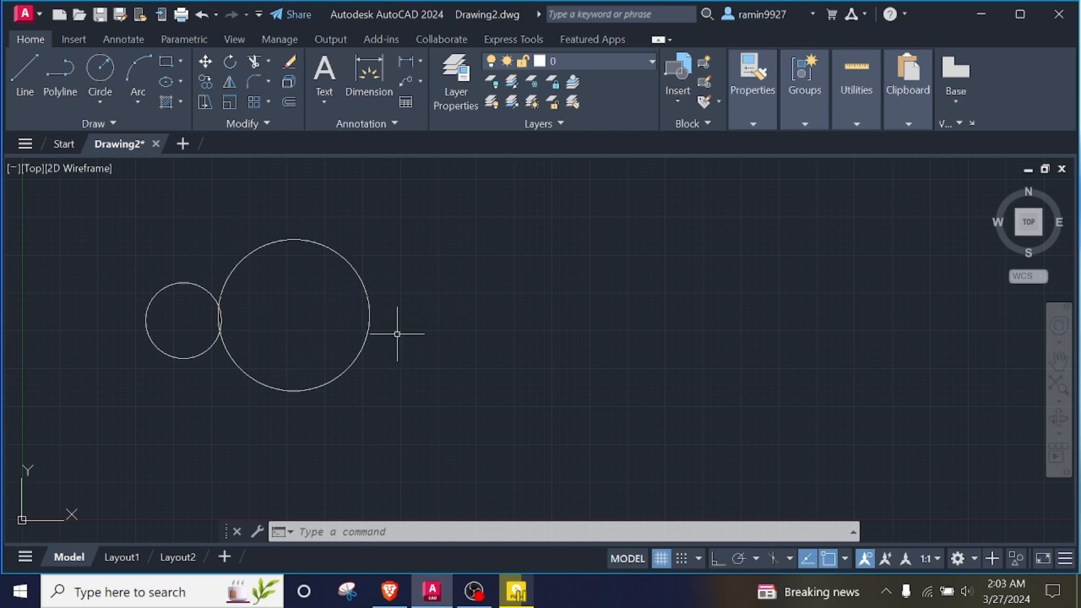
Step: Select both circles and delete them from the drawing
{"action": "mouse_move", "coordinate": [104, 205]}
{"action": "left_mouse_down"}
{"action": "mouse_move", "coordinate": [362, 326]}
{"action": "mouse_move", "coordinate": [540, 290]}
{"action": "mouse_move", "coordinate": [542, 228]}
{"action": "left_mouse_up"}
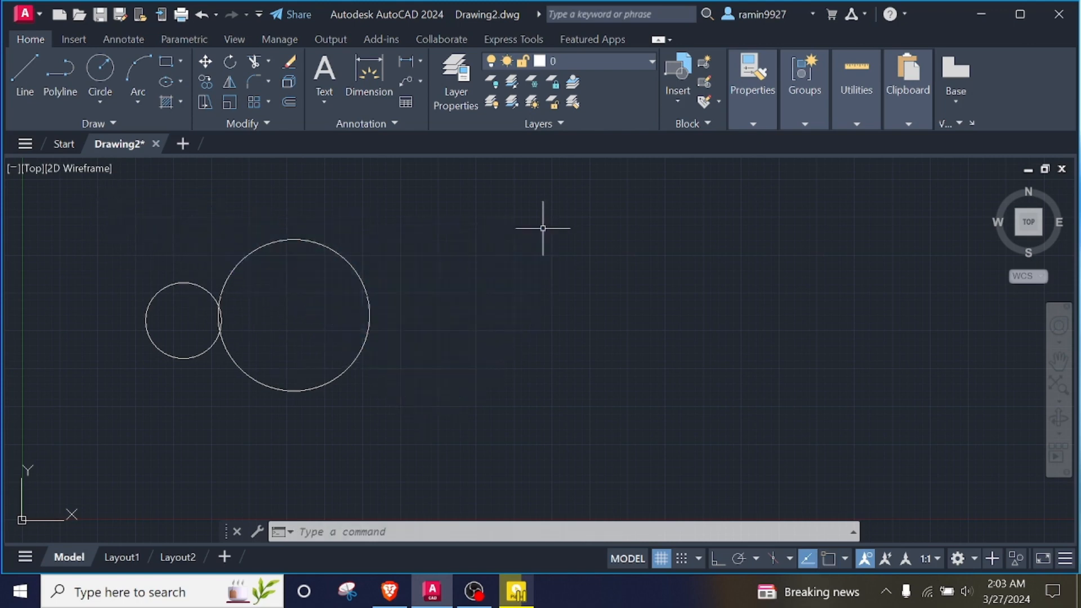
{"action": "mouse_move", "coordinate": [58, 198]}
{"action": "left_mouse_down"}
{"action": "mouse_move", "coordinate": [142, 467]}
{"action": "mouse_move", "coordinate": [499, 421]}
{"action": "mouse_move", "coordinate": [579, 287]}
{"action": "mouse_move", "coordinate": [591, 216]}
{"action": "left_mouse_up"}
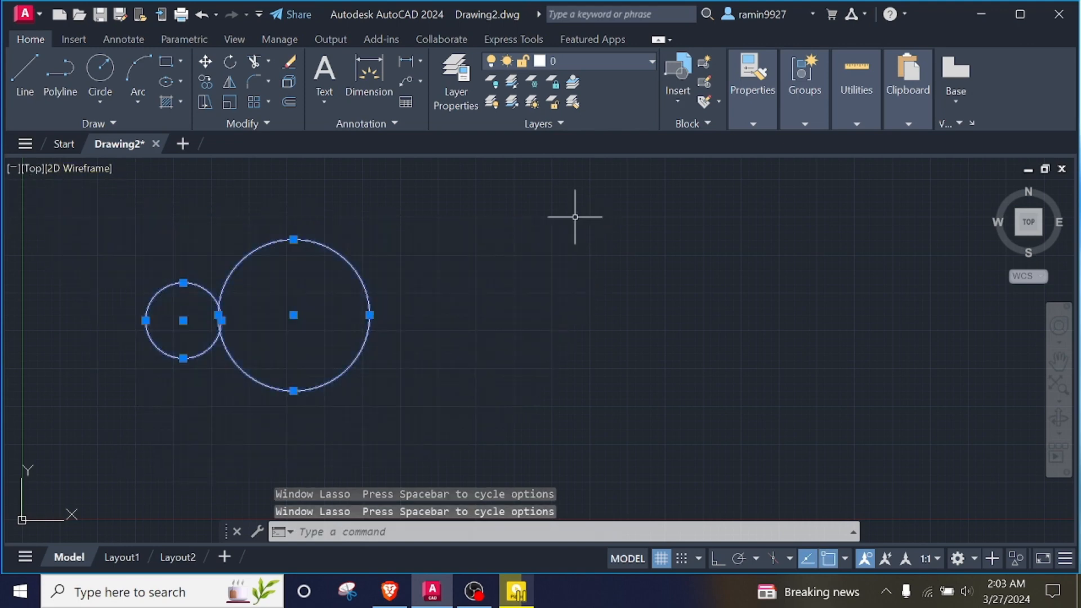
{"action": "key", "text": "Delete"}
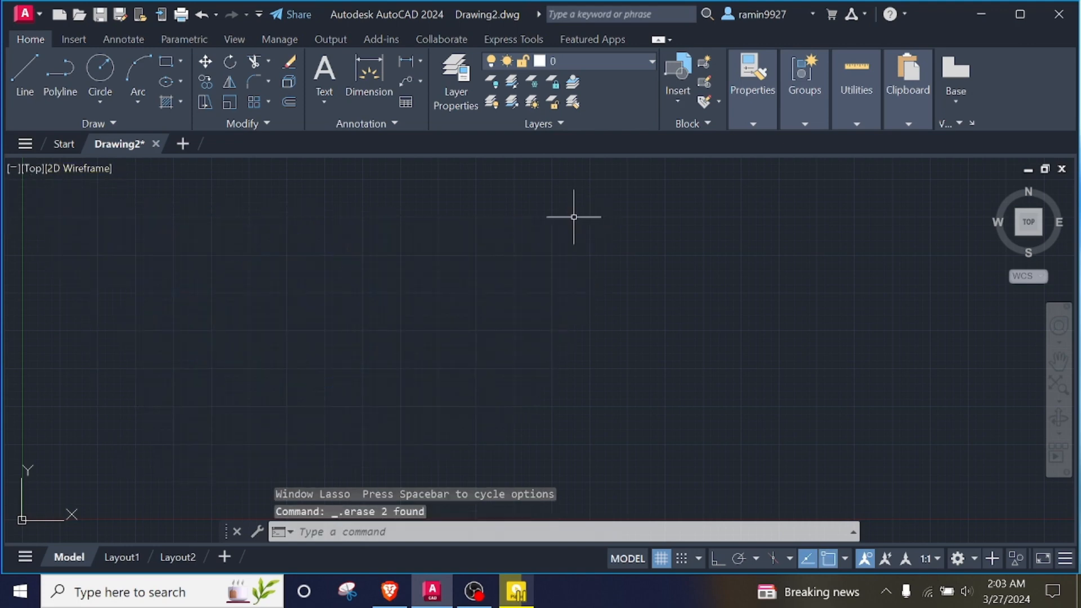
Step: Turn on Ortho mode and draw a single horizontal line in the upper part of the drawing area
{"action": "left_click", "coordinate": [99, 106]}
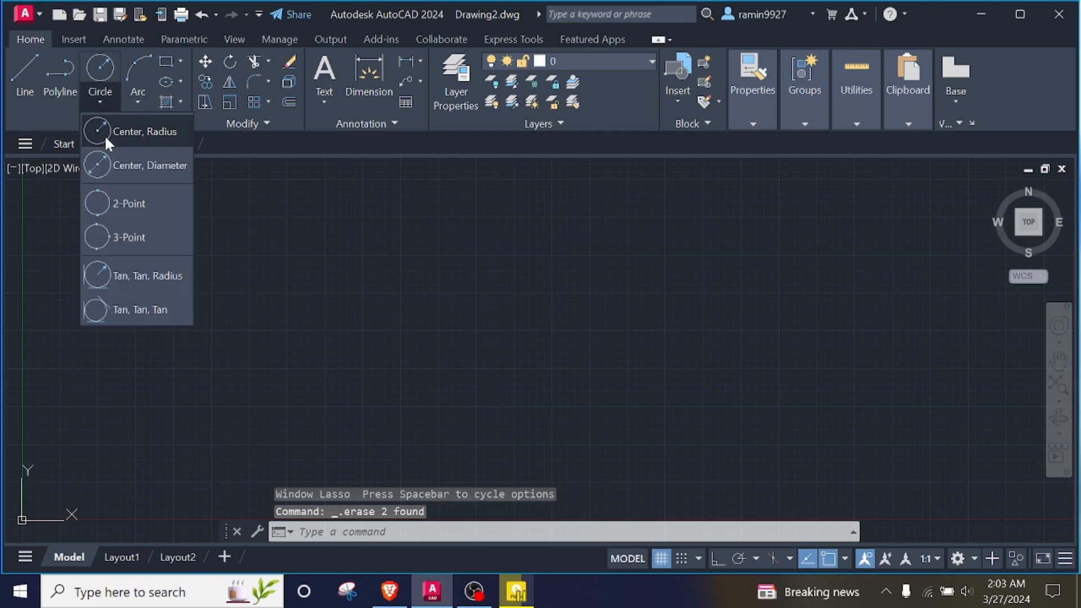
{"action": "left_click", "coordinate": [137, 215]}
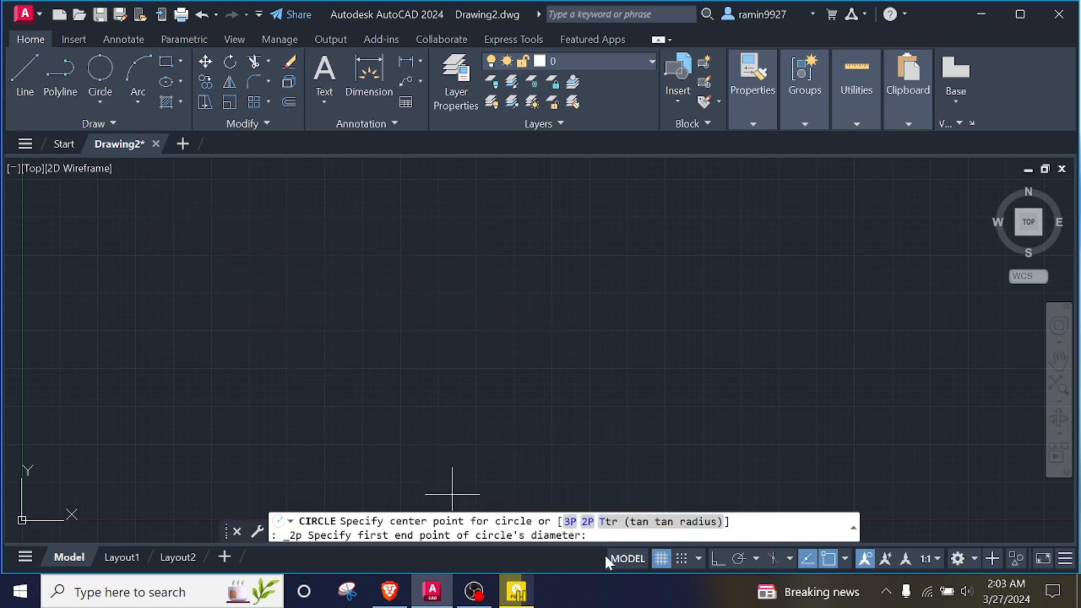
{"action": "left_click", "coordinate": [714, 558]}
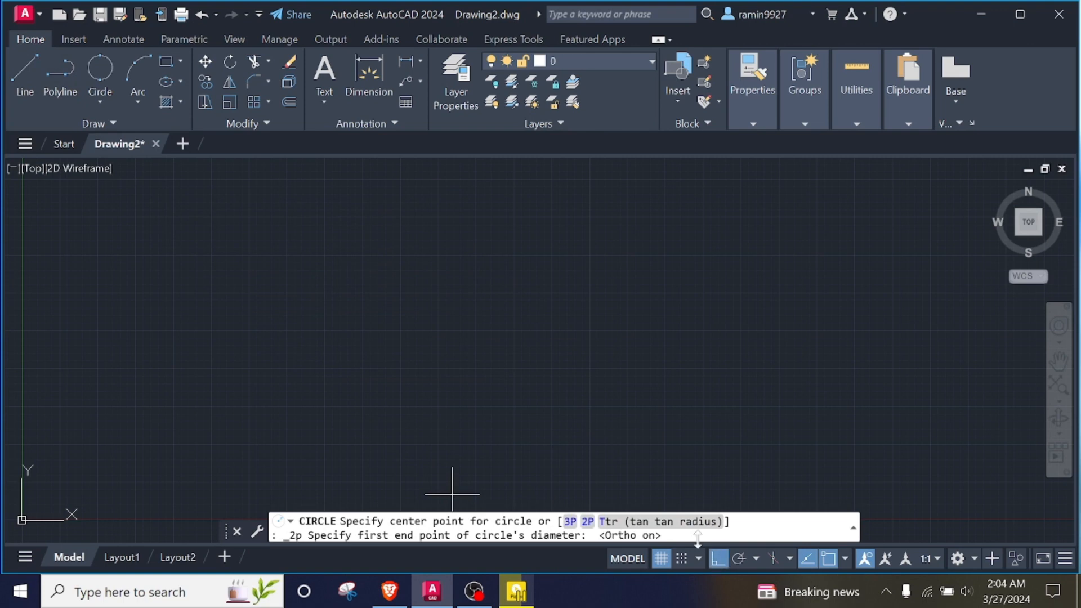
{"action": "left_click", "coordinate": [19, 70]}
{"action": "left_click", "coordinate": [233, 221]}
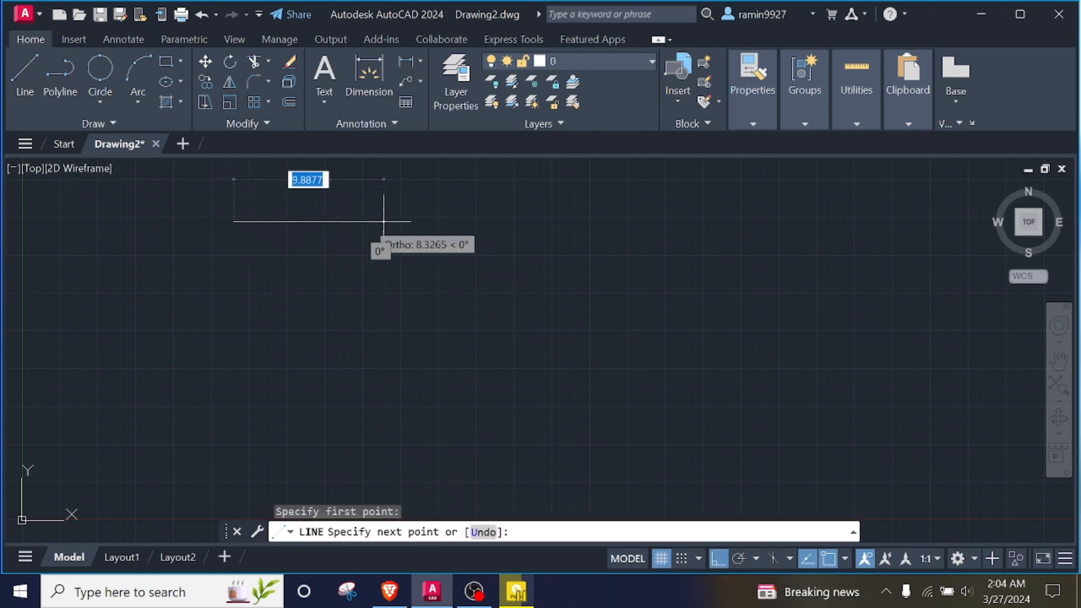
{"action": "left_click", "coordinate": [436, 222]}
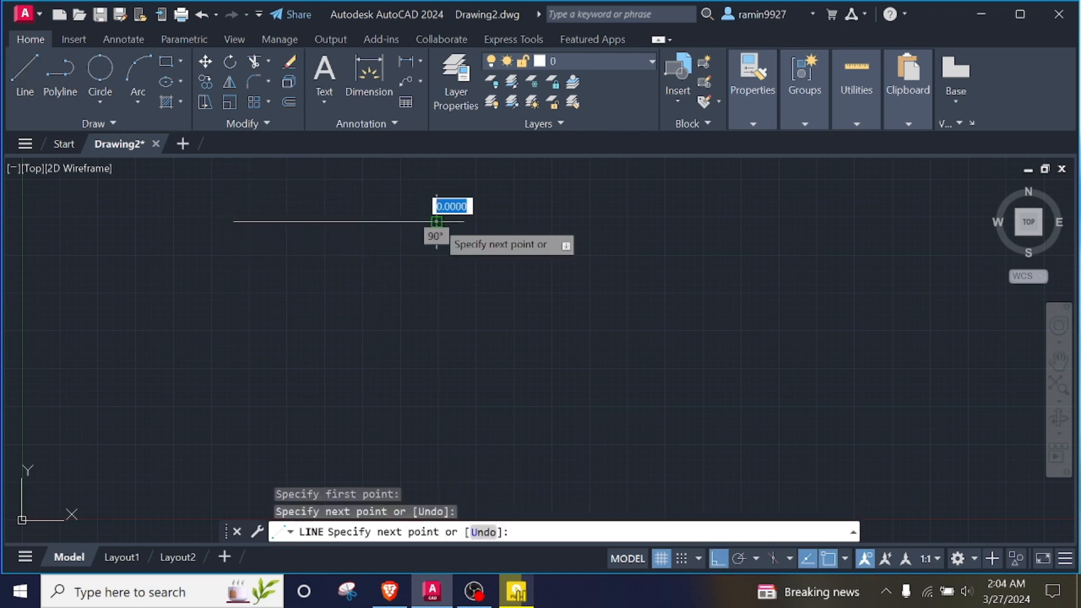
{"action": "key", "text": "Return"}
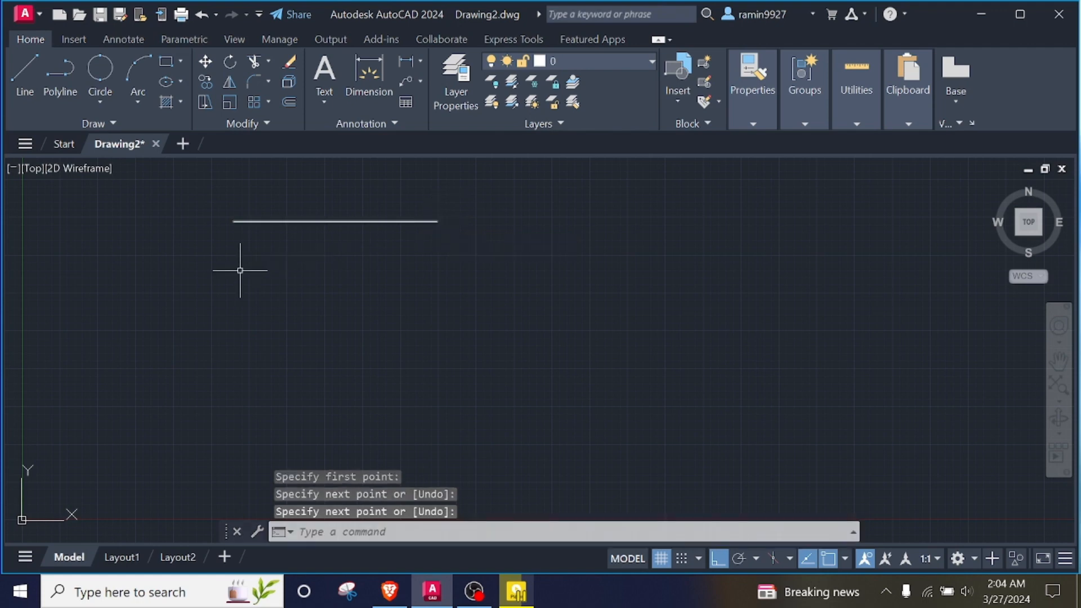
Step: Draw a second horizontal line below the first, parallel to it and with both ends aligned to the first line's endpoints
{"action": "left_click", "coordinate": [26, 93]}
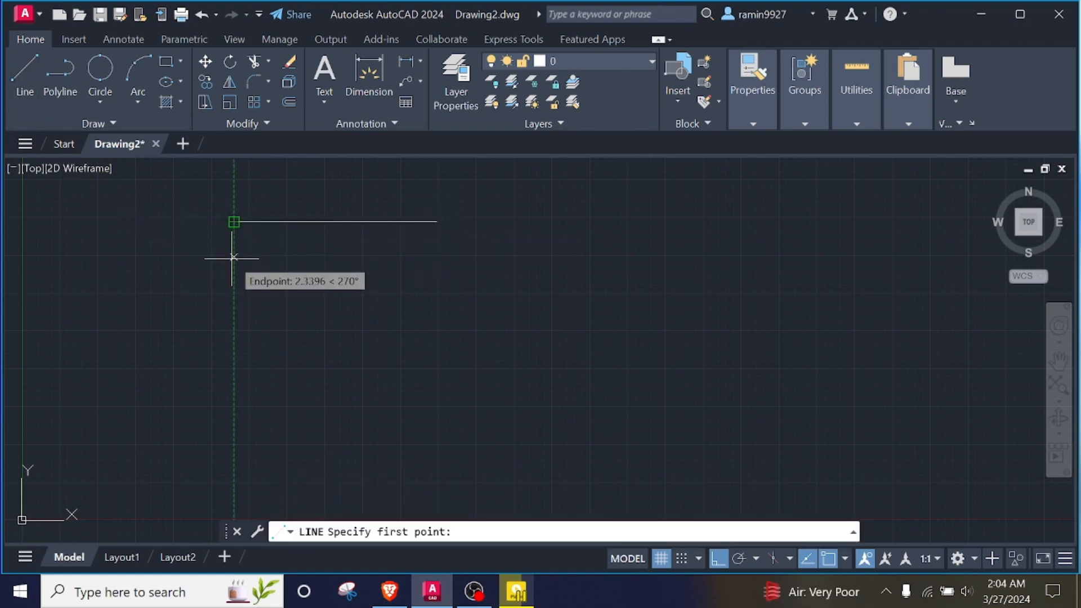
{"action": "left_click", "coordinate": [234, 283]}
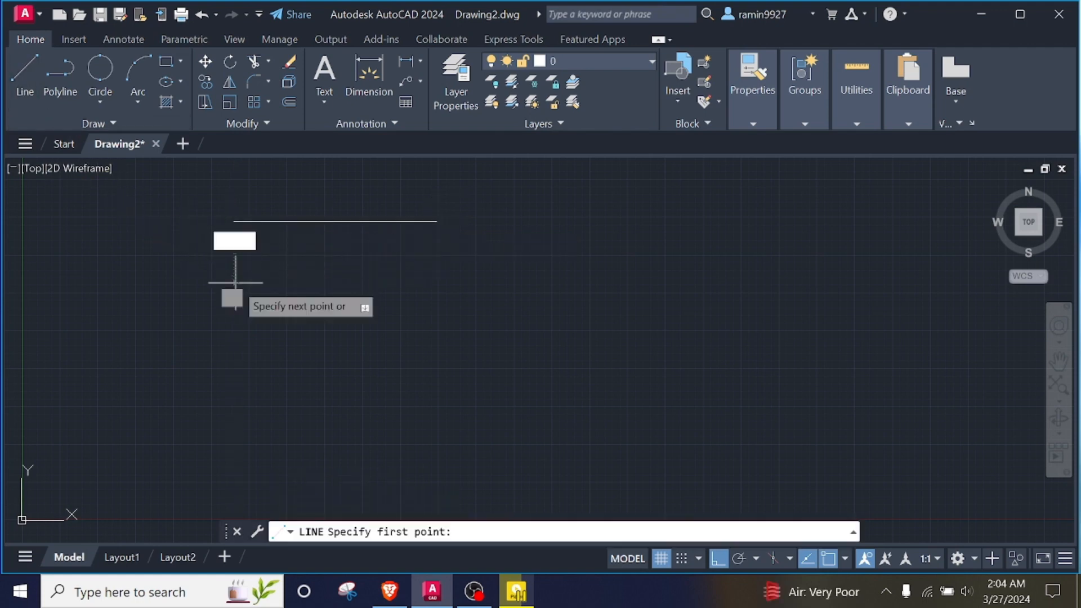
{"action": "left_click", "coordinate": [436, 283]}
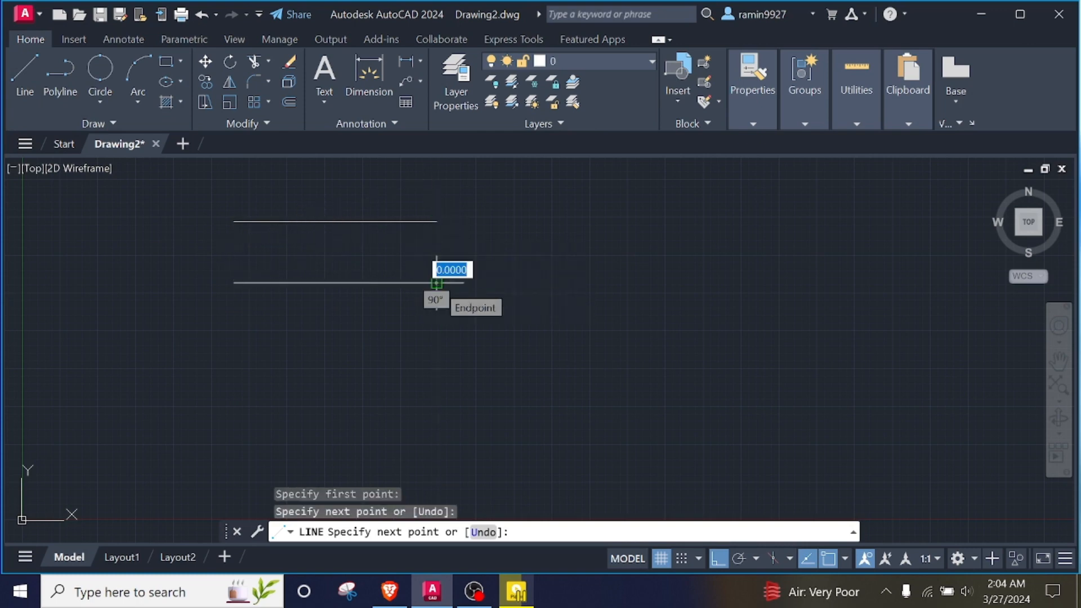
{"action": "key", "text": "Return"}
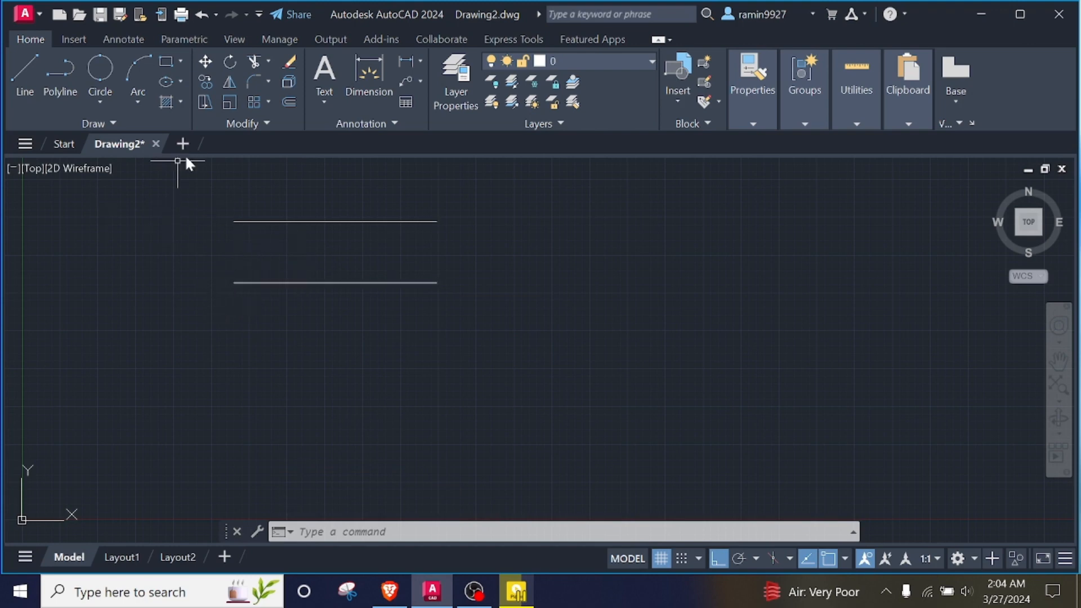
Step: Draw a circle with the 2-Point method, using the left endpoints of the two parallel lines as its diameter ends
{"action": "left_click", "coordinate": [102, 70]}
{"action": "left_click", "coordinate": [101, 101]}
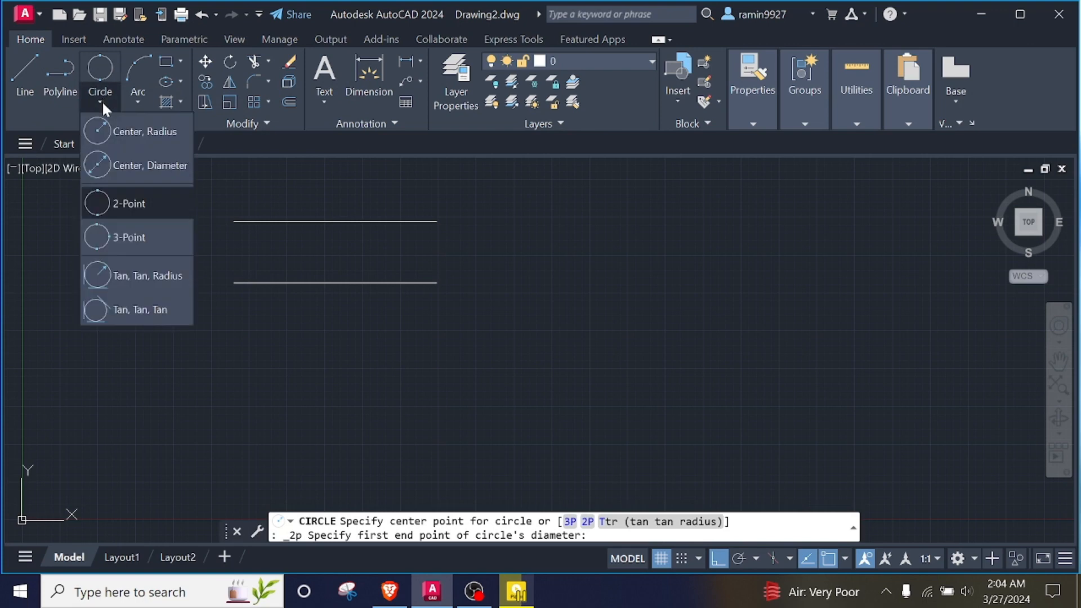
{"action": "left_click", "coordinate": [117, 204]}
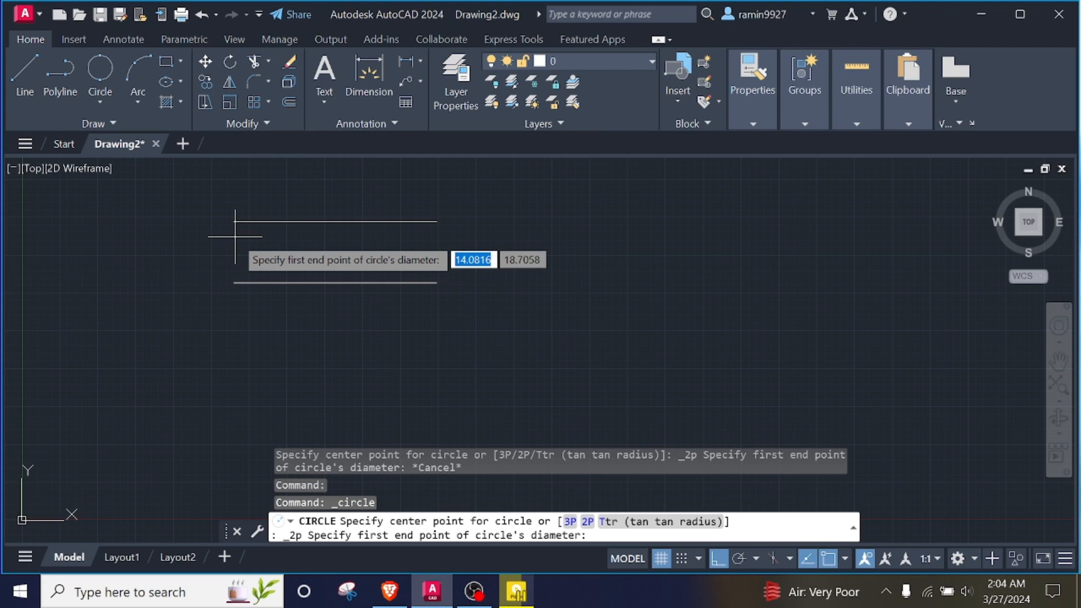
{"action": "left_click", "coordinate": [234, 221]}
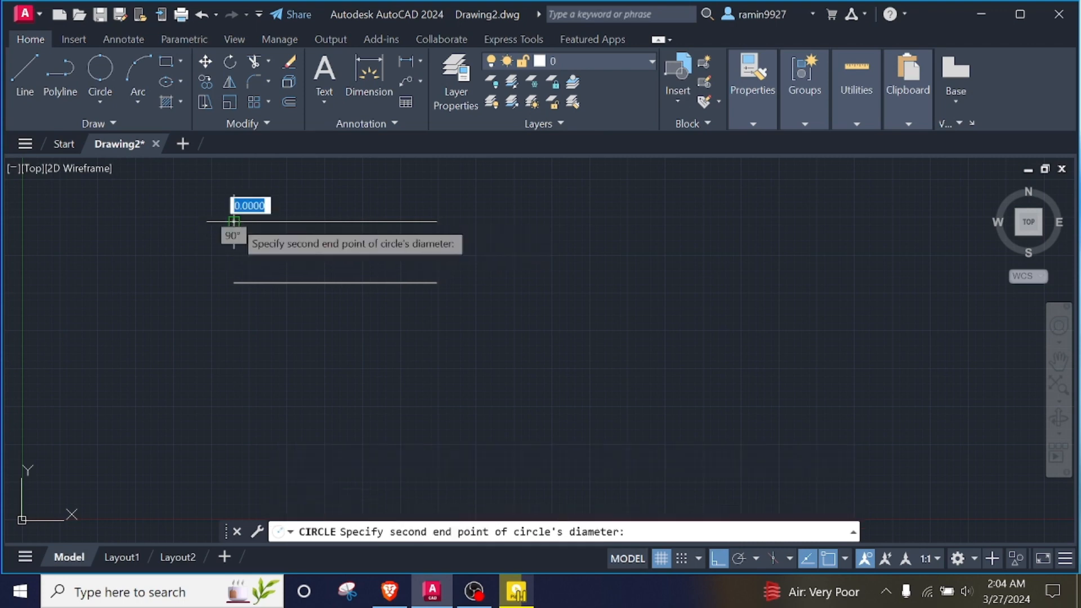
{"action": "left_click", "coordinate": [241, 280]}
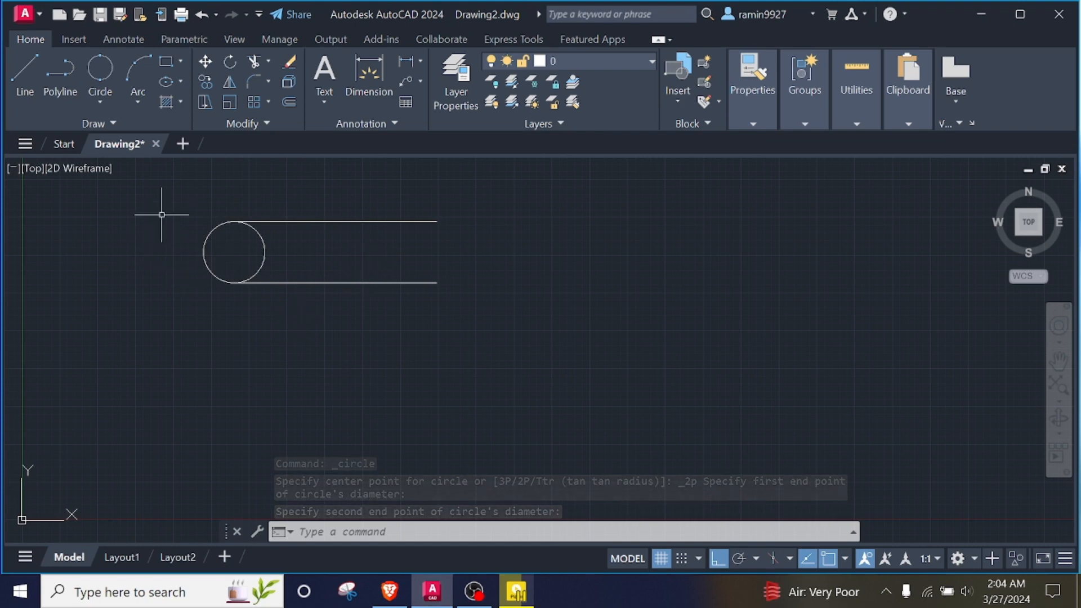
{"action": "key", "text": "Escape"}
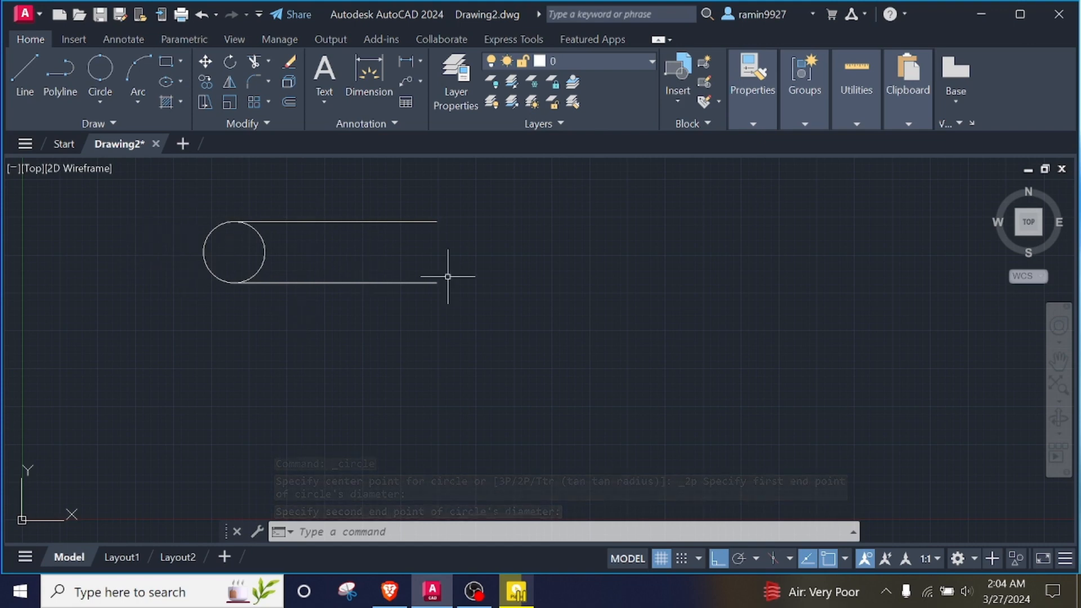
Step: Draw a vertical line about 10.5 units long to the right of the two parallel lines
{"action": "left_click", "coordinate": [100, 100]}
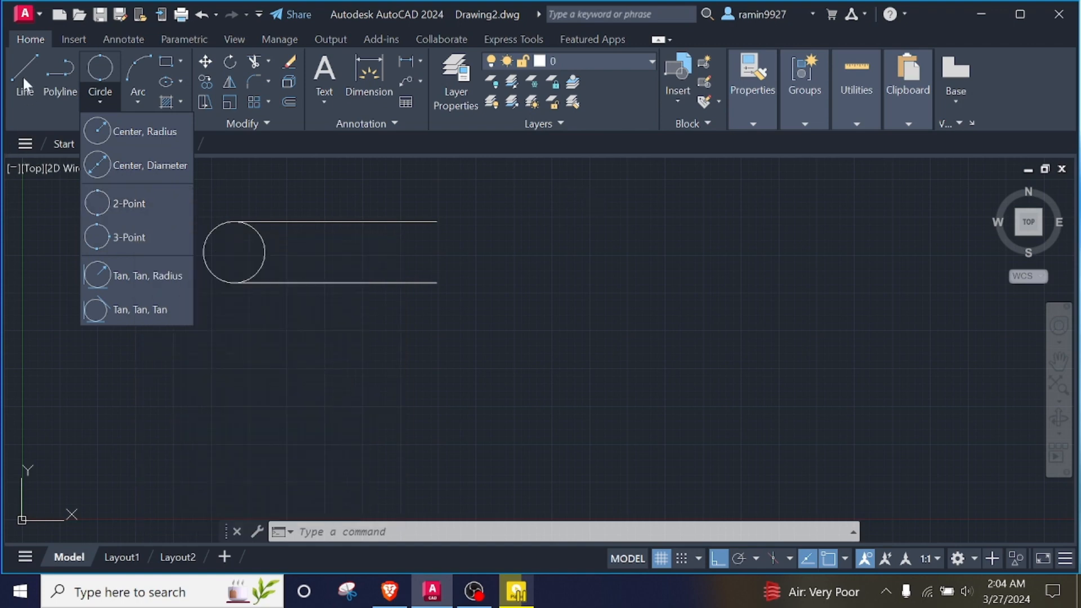
{"action": "left_click", "coordinate": [23, 70]}
{"action": "left_click", "coordinate": [589, 221]}
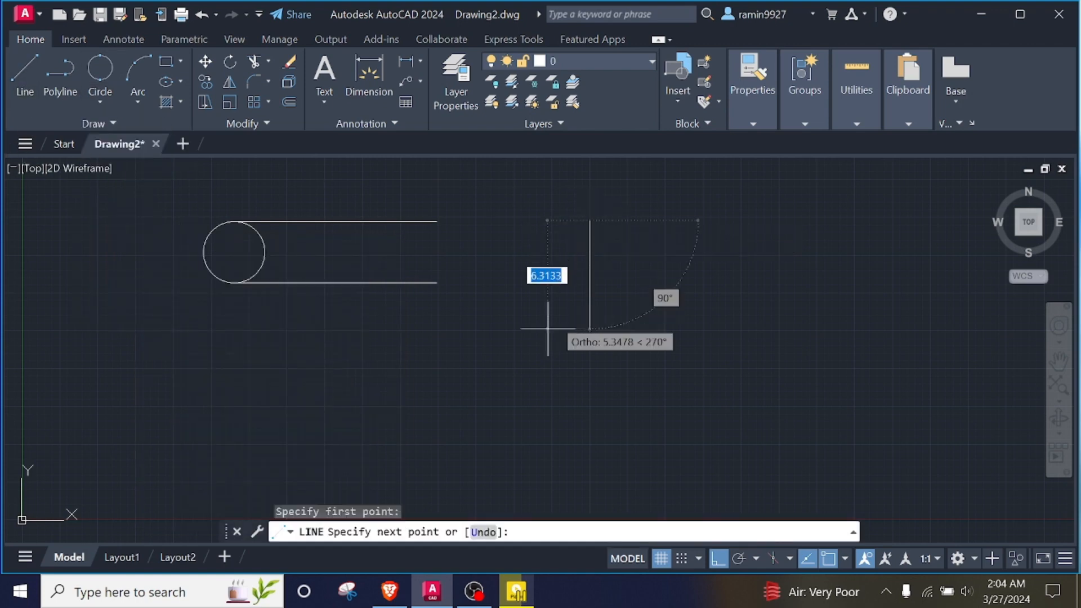
{"action": "left_click", "coordinate": [623, 381]}
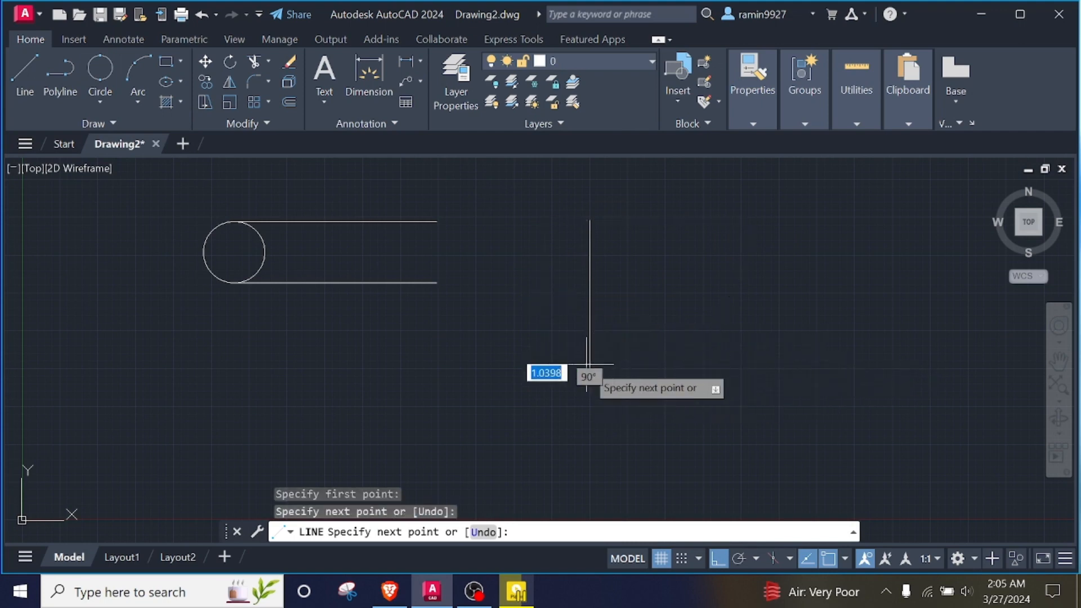
{"action": "key", "text": "Return"}
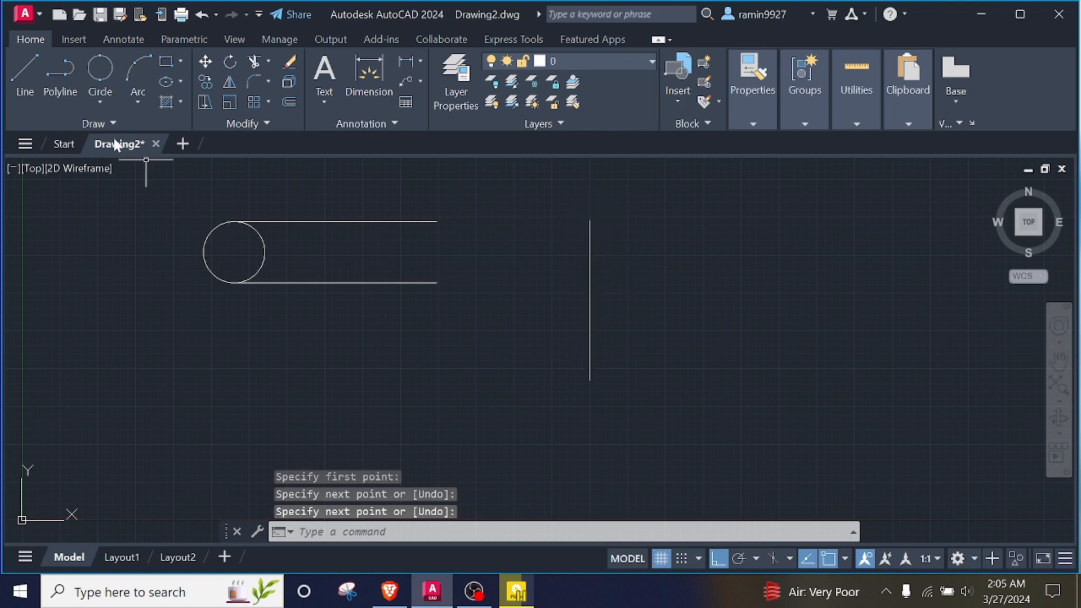
Step: Turn off Ortho mode and draw a sloped line and a horizontal base to complete a right triangle on the vertical line
{"action": "left_click", "coordinate": [716, 559]}
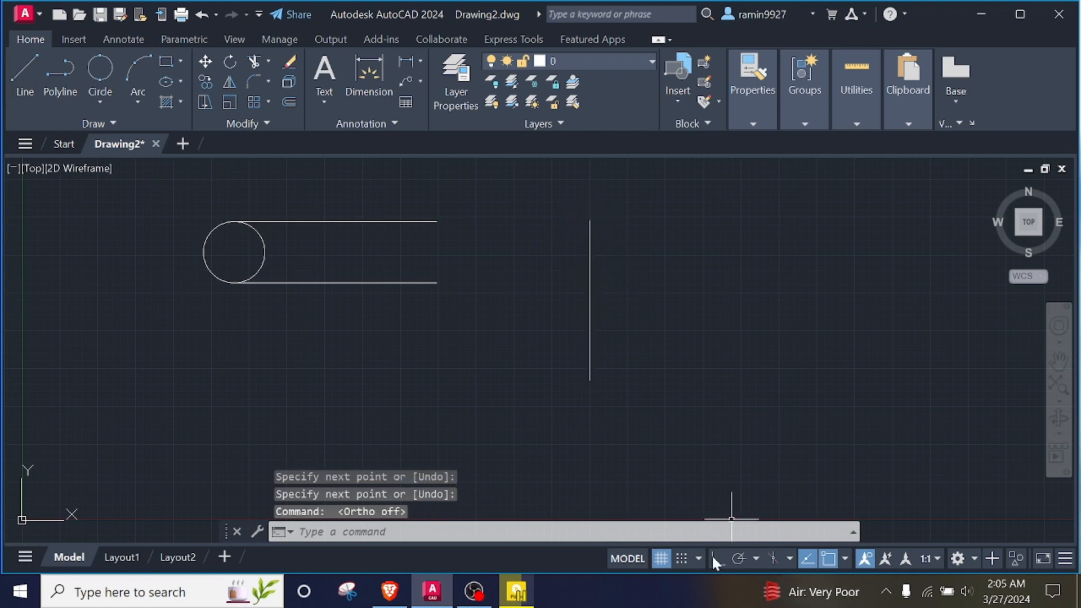
{"action": "left_click", "coordinate": [27, 78]}
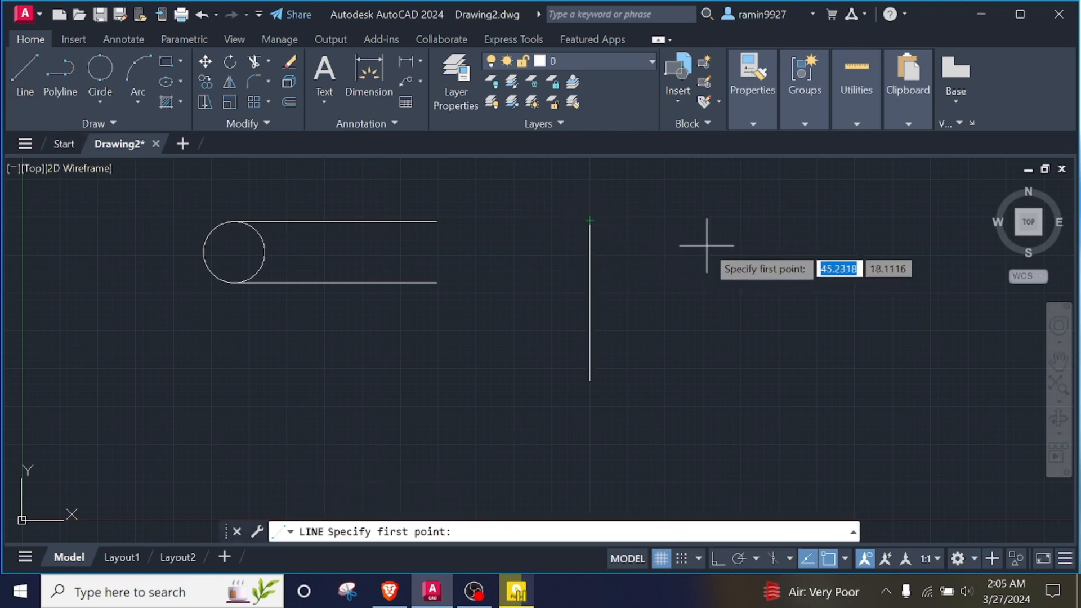
{"action": "left_click", "coordinate": [589, 220]}
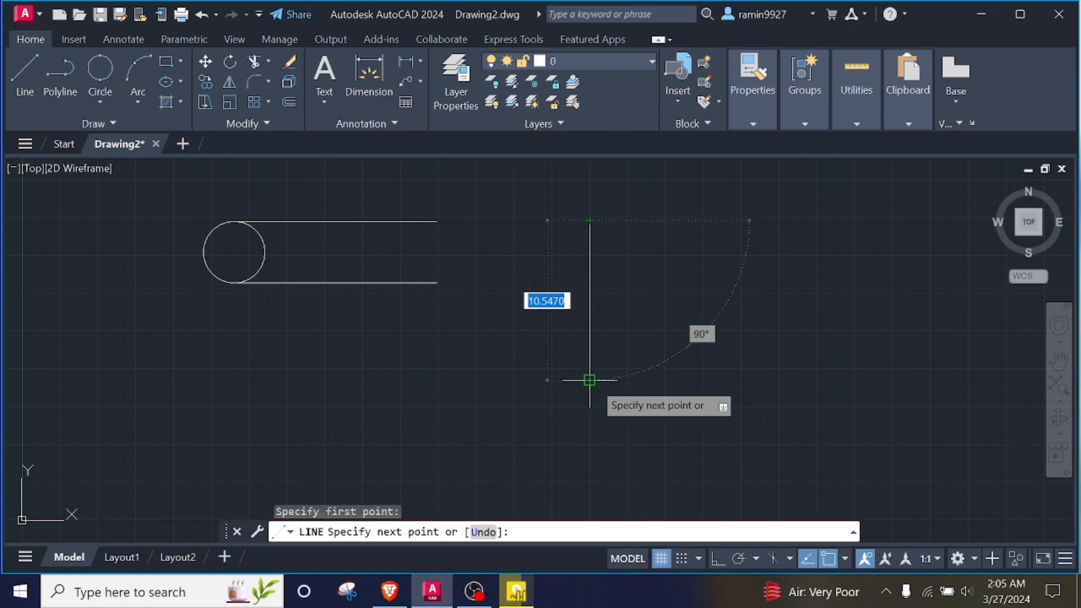
{"action": "left_click", "coordinate": [741, 381]}
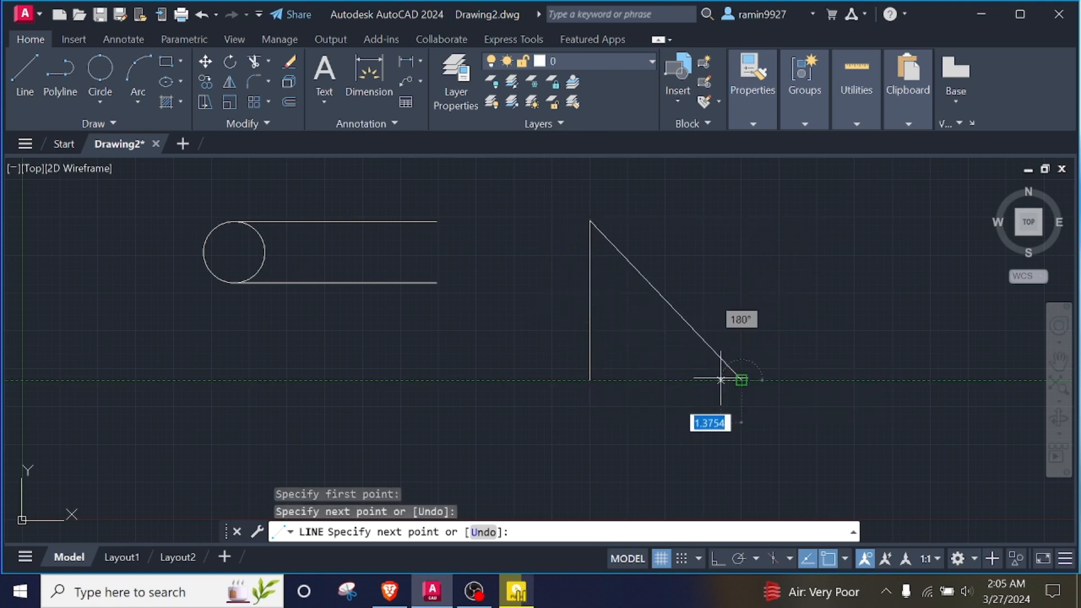
{"action": "left_click", "coordinate": [590, 380]}
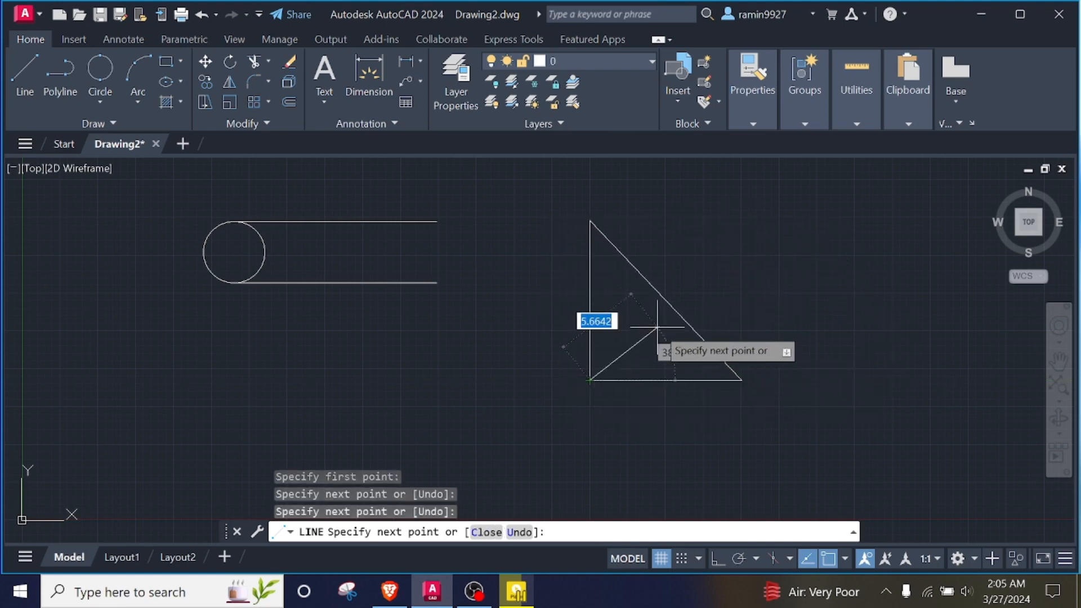
{"action": "key", "text": "Return"}
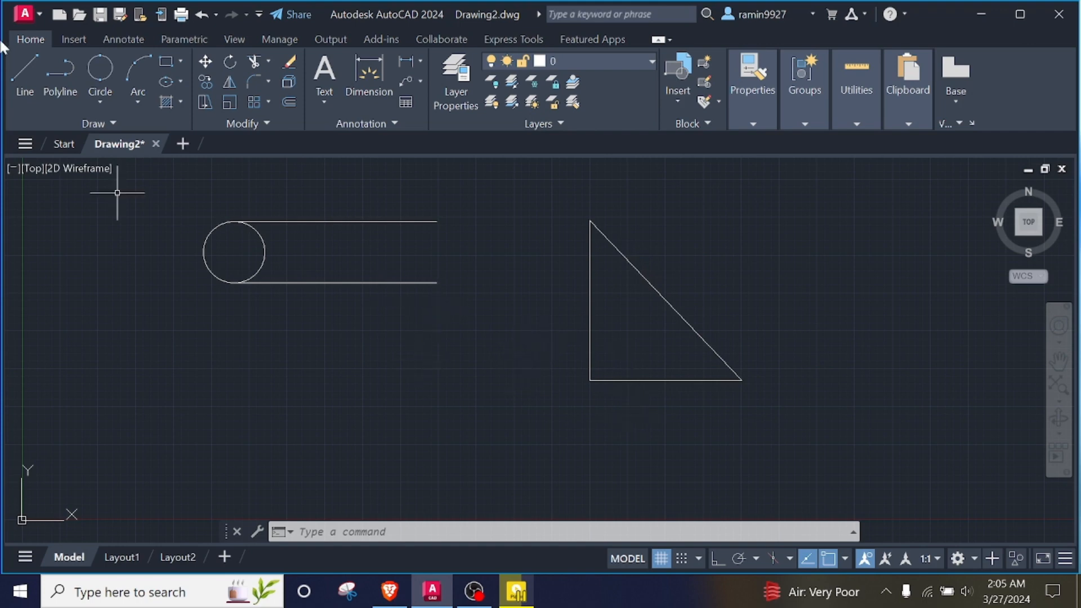
Step: Turn on Ortho mode and draw a 3-Point circle through the midpoints of the triangle's vertical side, sloped side and base
{"action": "left_click", "coordinate": [99, 104]}
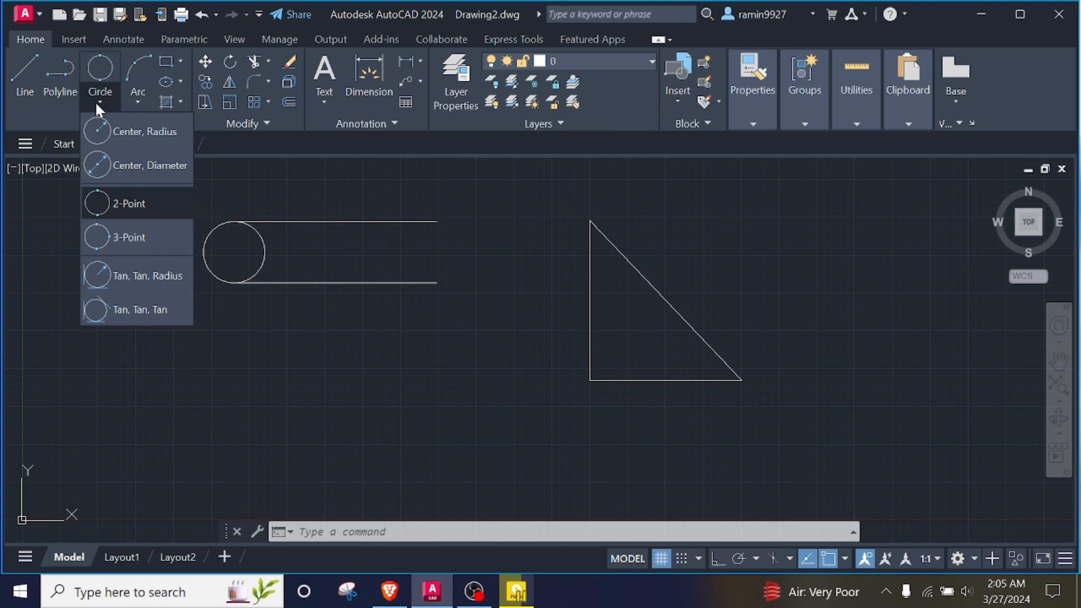
{"action": "left_click", "coordinate": [131, 241]}
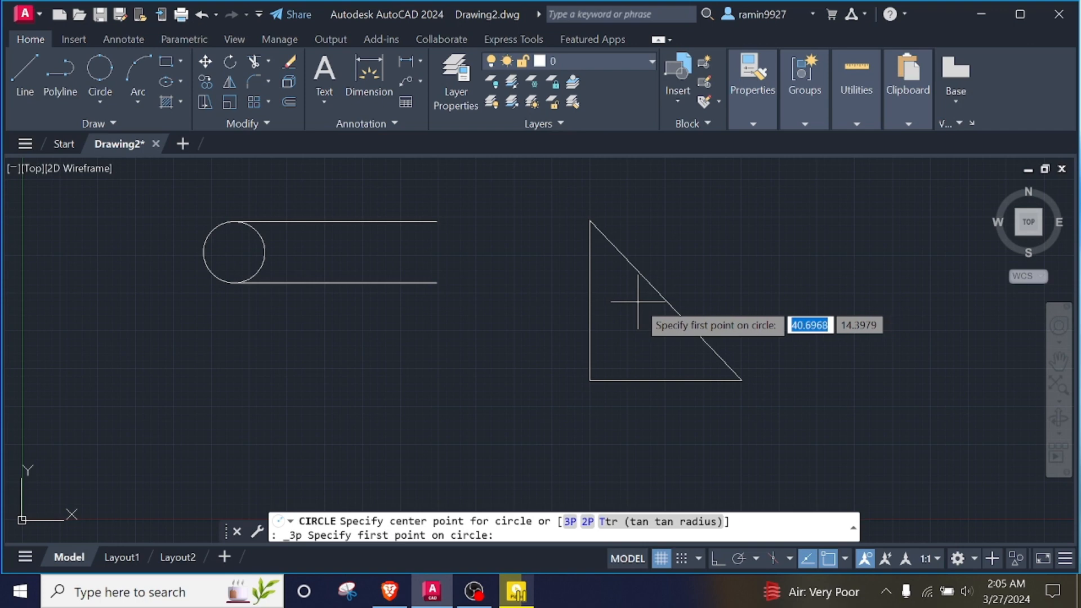
{"action": "key", "text": "F8"}
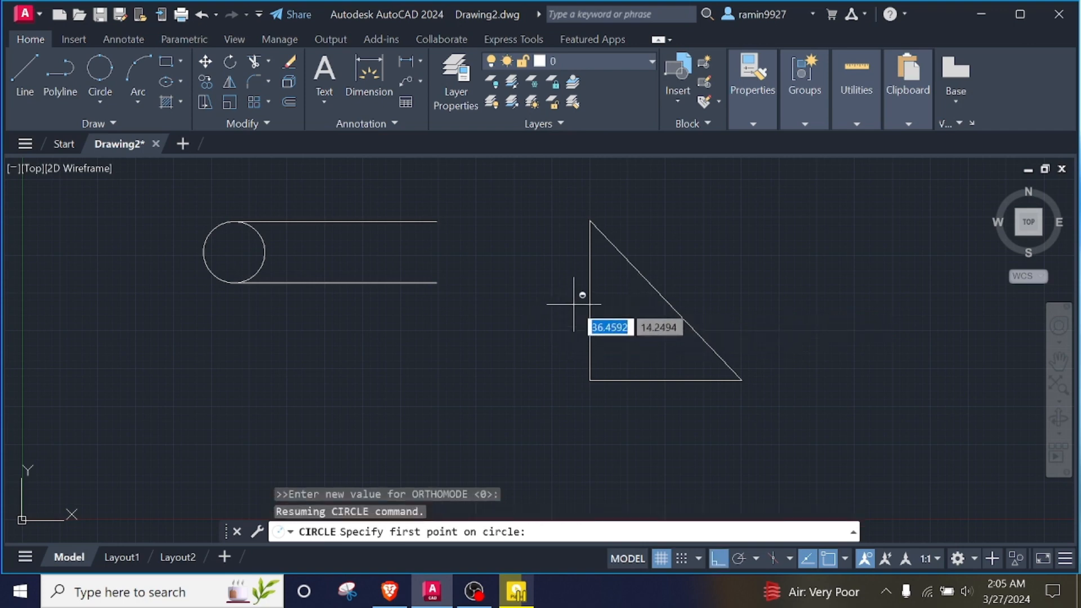
{"action": "right_click", "coordinate": [574, 304], "text": "shift"}
{"action": "left_click", "coordinate": [618, 304]}
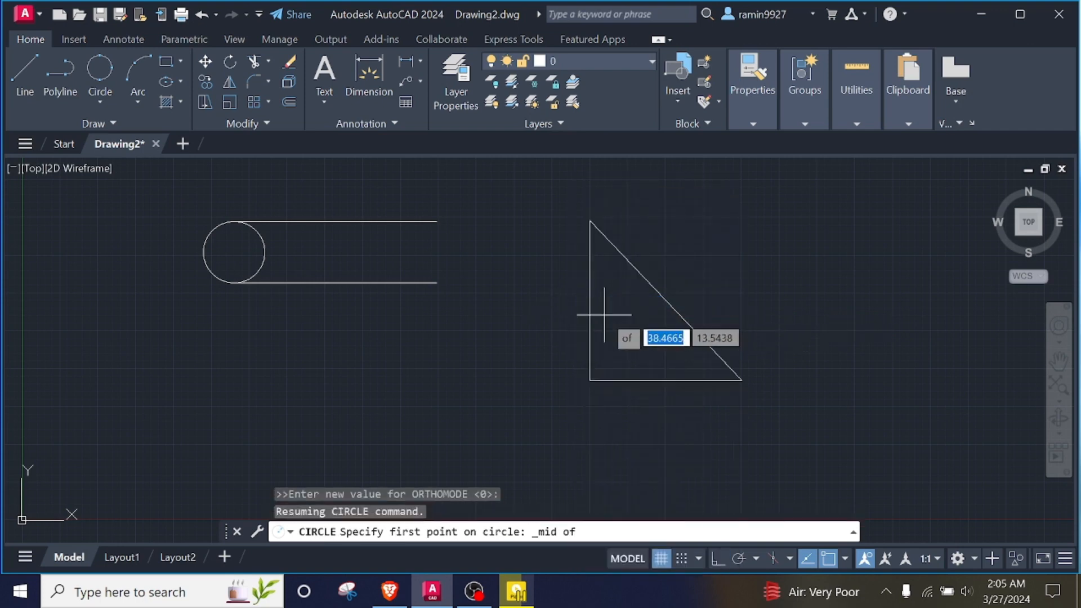
{"action": "left_click", "coordinate": [590, 300]}
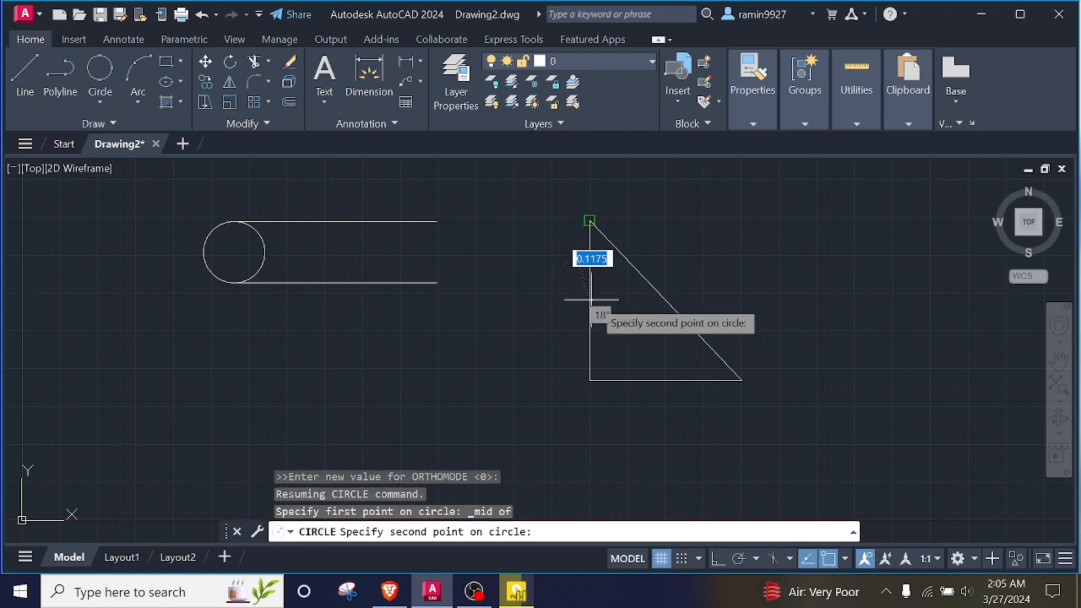
{"action": "right_click", "coordinate": [663, 302], "text": "shift"}
{"action": "left_click", "coordinate": [707, 305]}
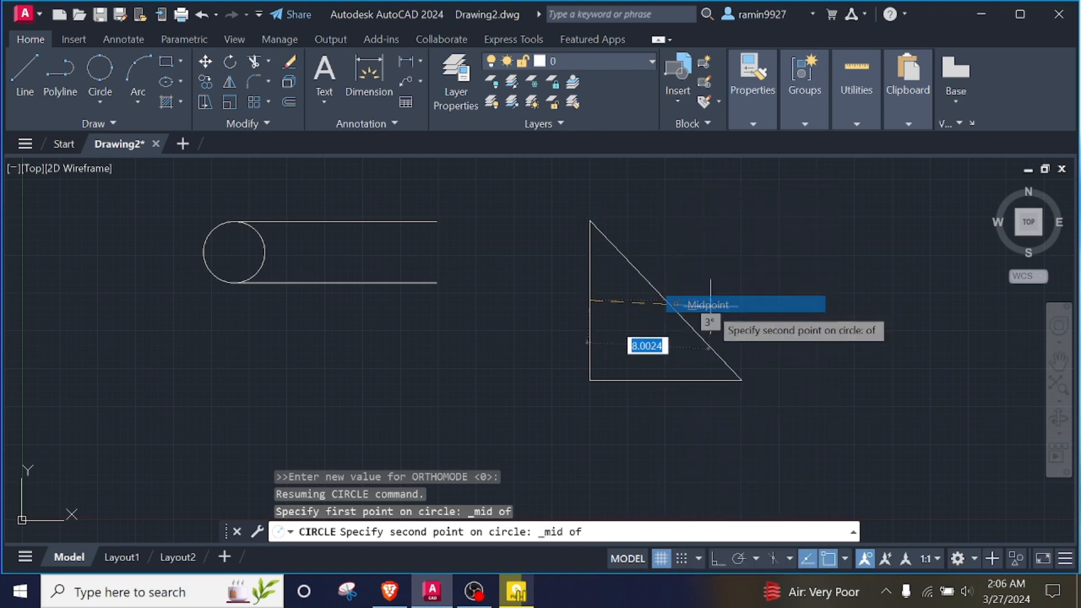
{"action": "left_click", "coordinate": [590, 300]}
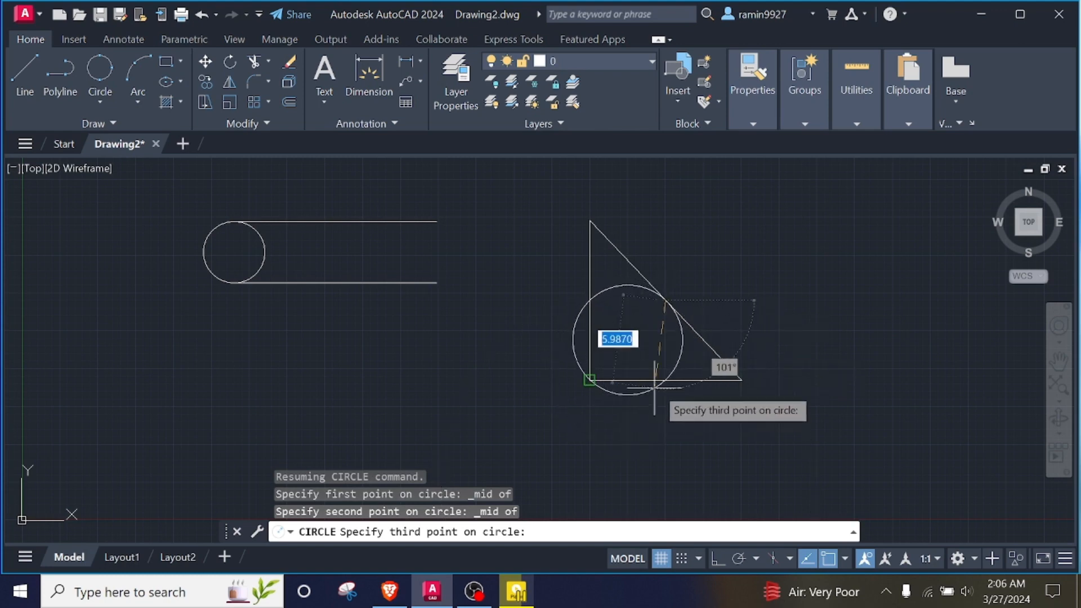
{"action": "right_click", "coordinate": [663, 353], "text": "shift"}
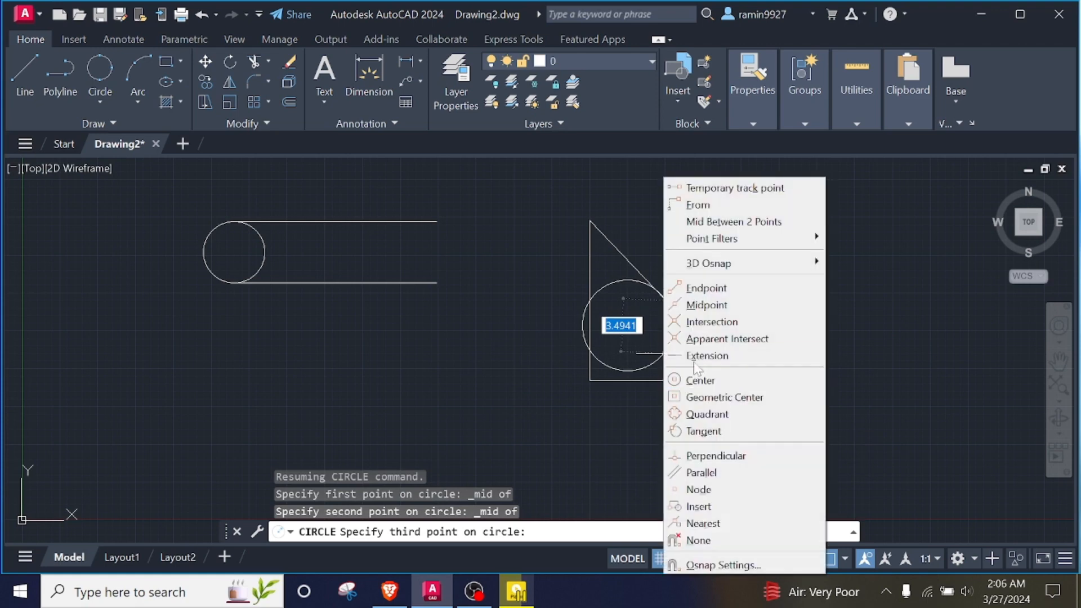
{"action": "left_click", "coordinate": [707, 305]}
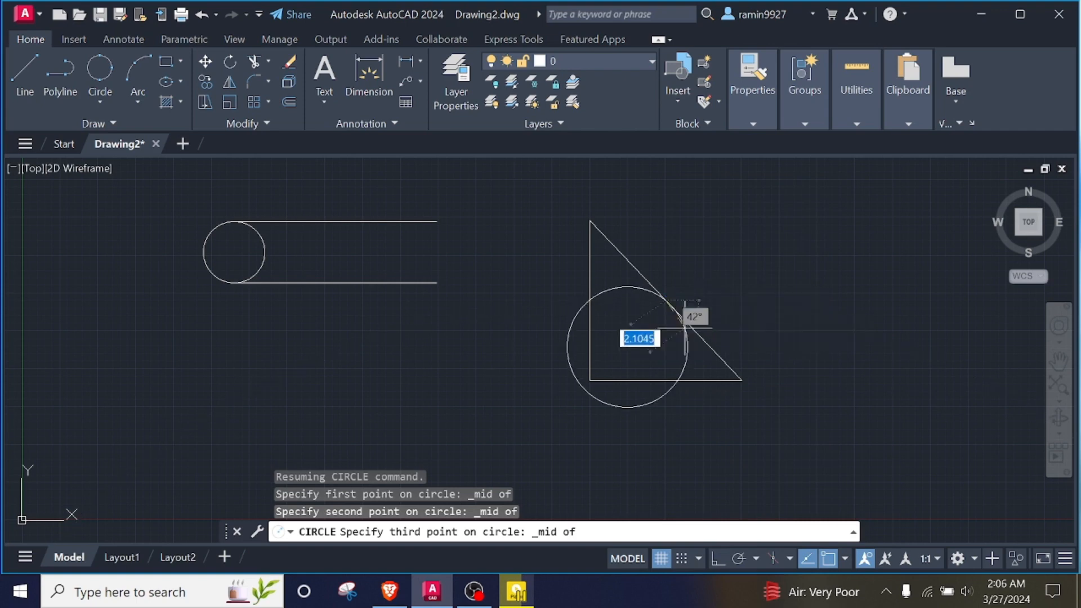
{"action": "left_click", "coordinate": [665, 379]}
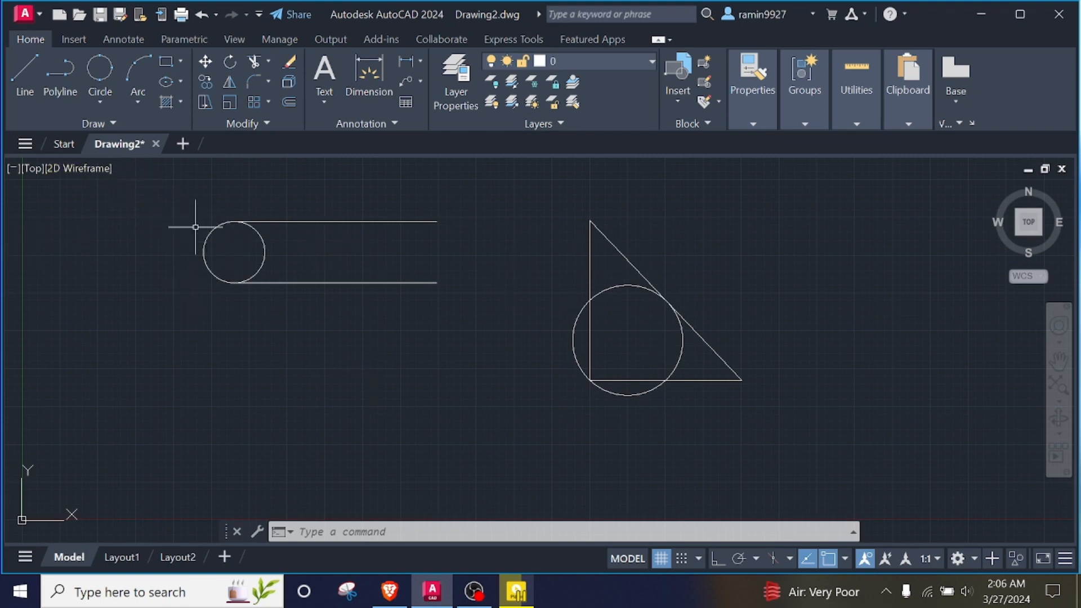
Step: Erase all the circles and lines in the drawing, including the triangle
{"action": "mouse_move", "coordinate": [147, 181]}
{"action": "left_mouse_down"}
{"action": "mouse_move", "coordinate": [251, 374]}
{"action": "mouse_move", "coordinate": [850, 490]}
{"action": "mouse_move", "coordinate": [1065, 264]}
{"action": "mouse_move", "coordinate": [1012, 163]}
{"action": "mouse_move", "coordinate": [692, 174]}
{"action": "mouse_move", "coordinate": [687, 184]}
{"action": "left_mouse_up"}
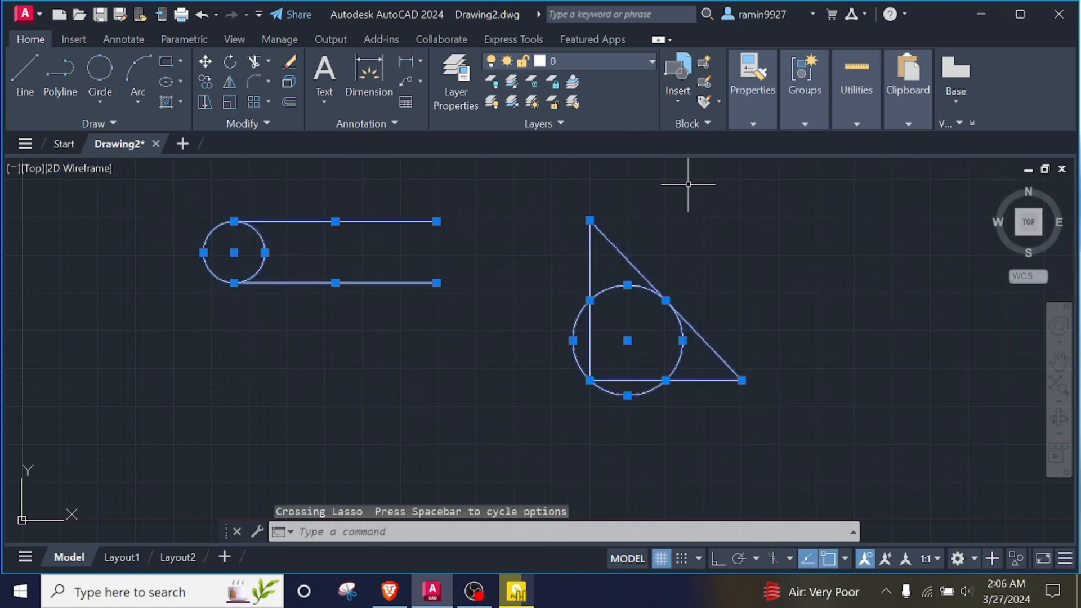
{"action": "key", "text": "Delete"}
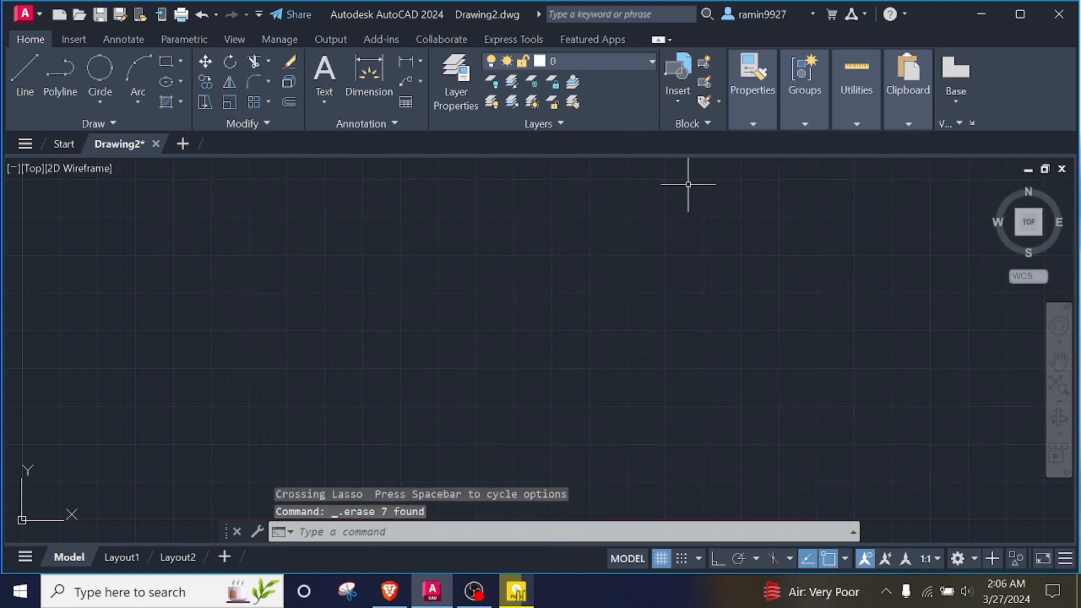
{"action": "left_click", "coordinate": [100, 102]}
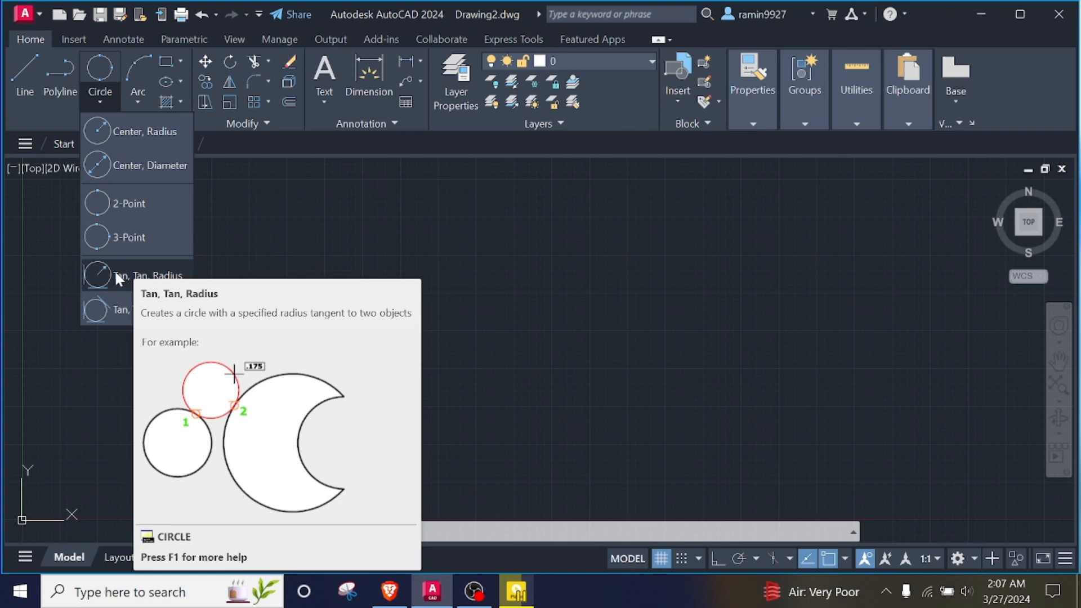
{"action": "left_click", "coordinate": [116, 276]}
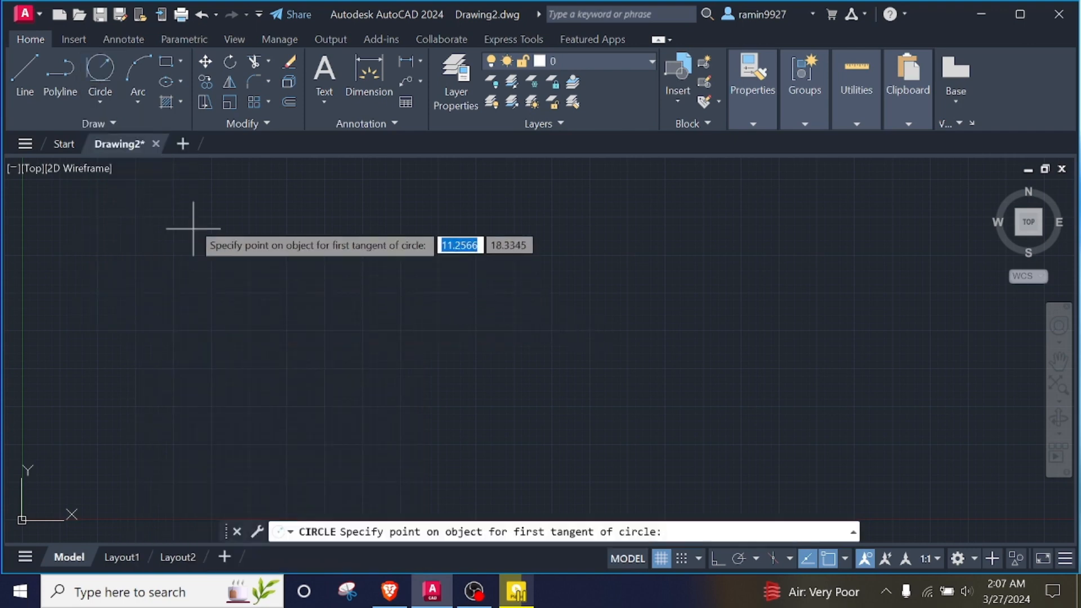
{"action": "left_click", "coordinate": [100, 68]}
{"action": "left_click", "coordinate": [185, 275]}
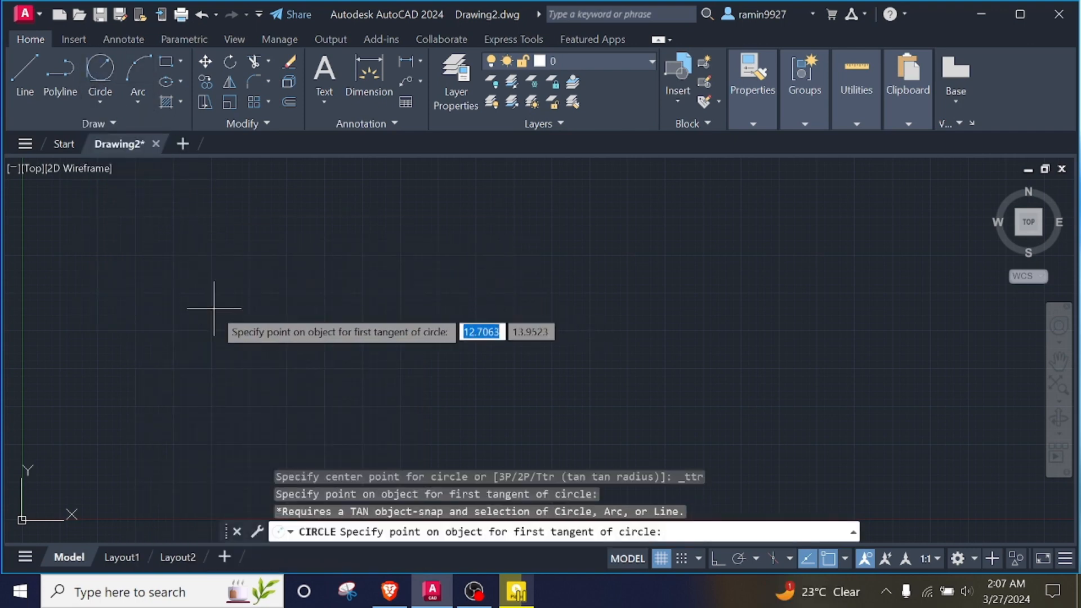
{"action": "left_click", "coordinate": [197, 282]}
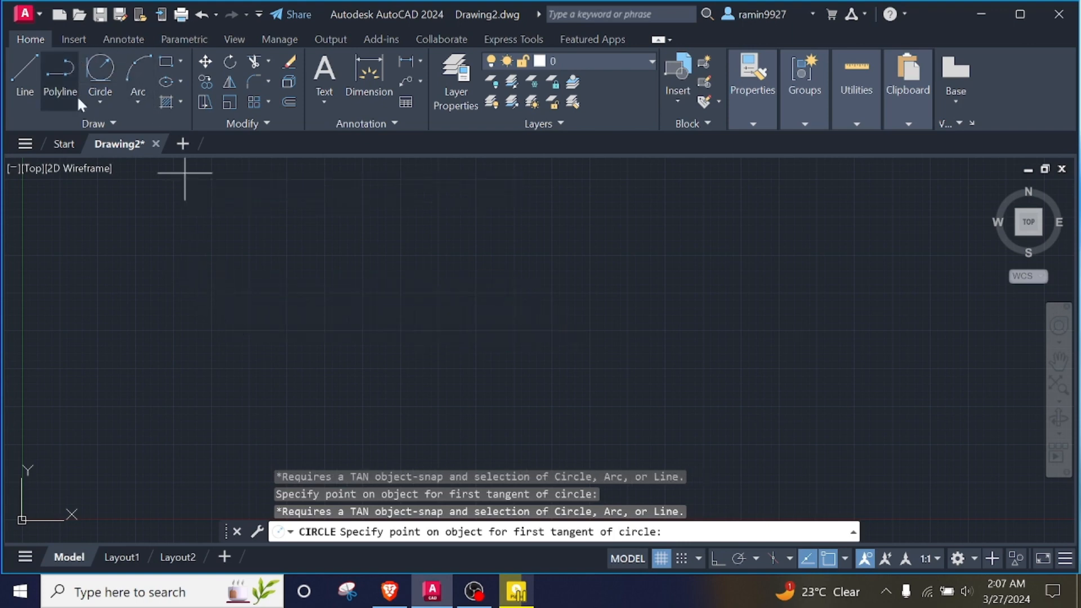
Step: Draw two separate circles side by side with the Center, Radius method, with radii of about 2.76 and 2.78
{"action": "left_click", "coordinate": [99, 102]}
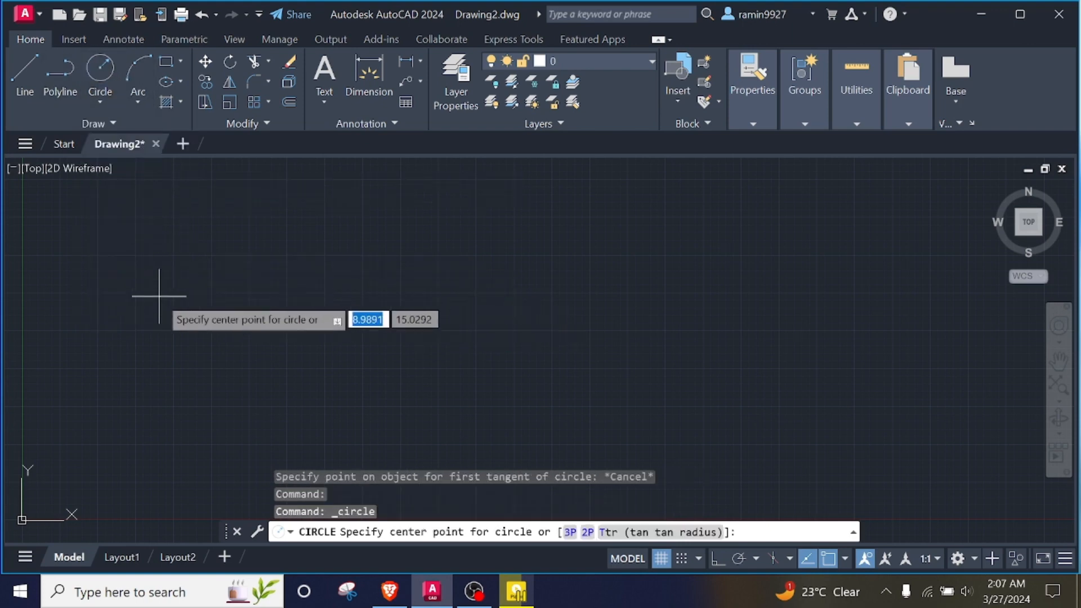
{"action": "left_click", "coordinate": [167, 309]}
{"action": "left_click", "coordinate": [198, 338]}
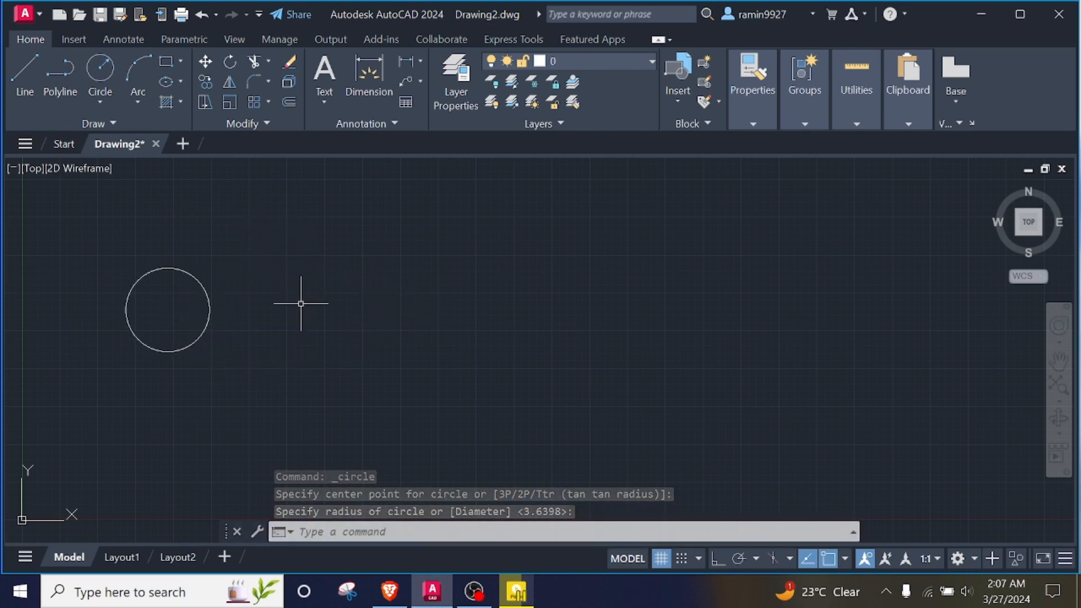
{"action": "mouse_move", "coordinate": [281, 295]}
{"action": "left_mouse_down"}
{"action": "mouse_move", "coordinate": [320, 350]}
{"action": "mouse_move", "coordinate": [83, 81]}
{"action": "left_mouse_up"}
{"action": "left_click", "coordinate": [97, 73]}
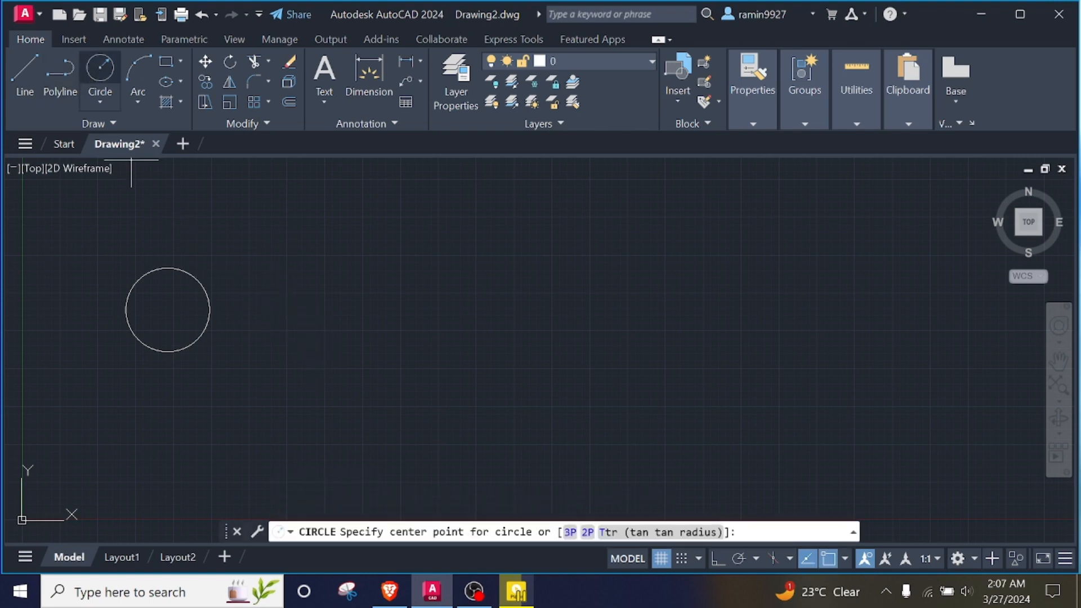
{"action": "left_click", "coordinate": [274, 310]}
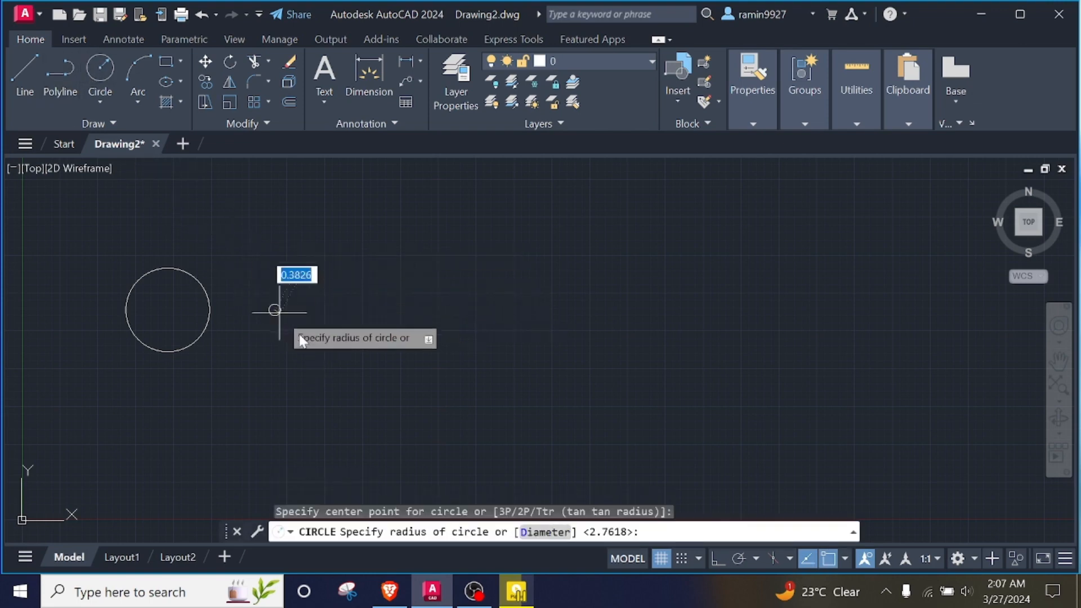
{"action": "left_click", "coordinate": [309, 321]}
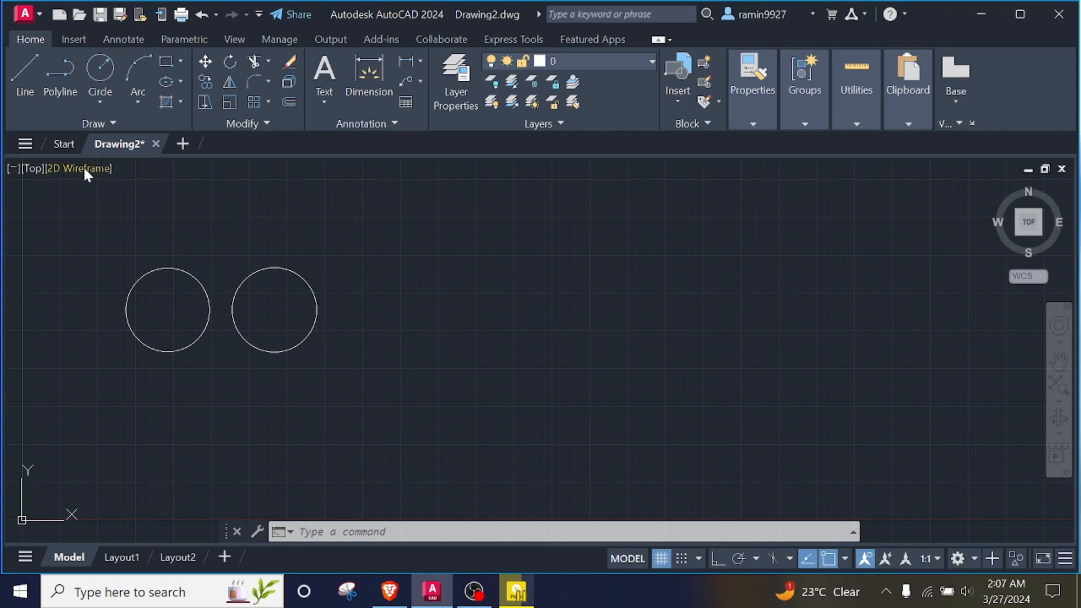
{"action": "left_click", "coordinate": [100, 101]}
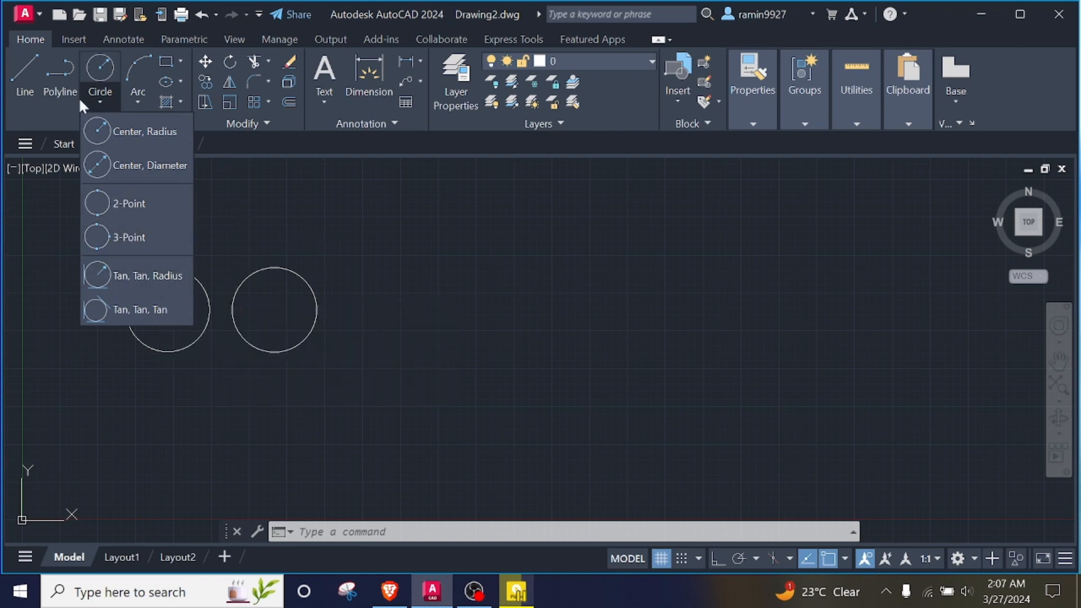
{"action": "left_click", "coordinate": [141, 275]}
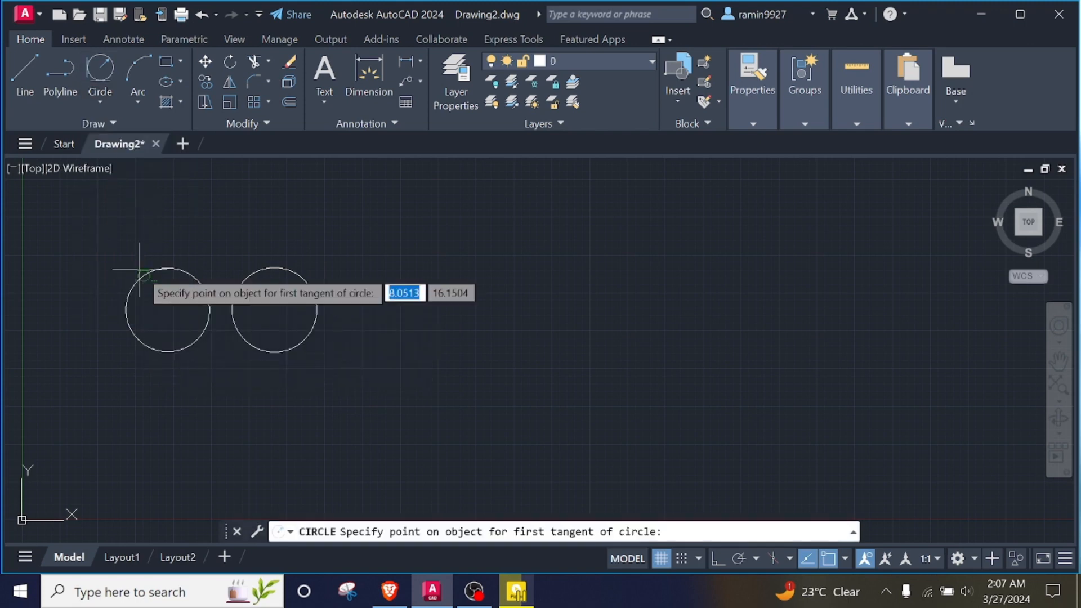
{"action": "left_click", "coordinate": [170, 268]}
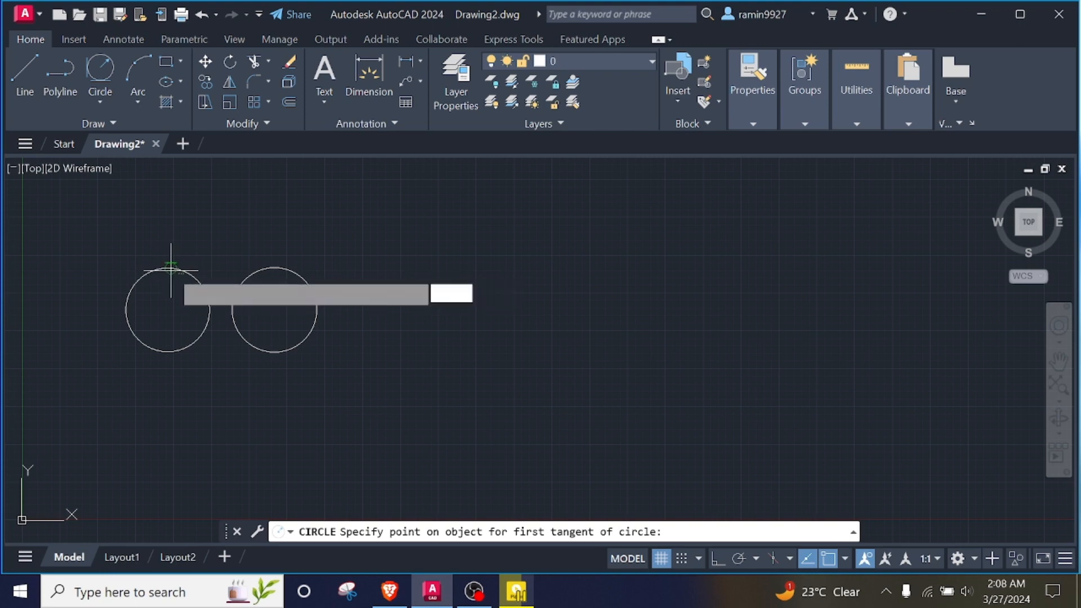
{"action": "left_click", "coordinate": [269, 267]}
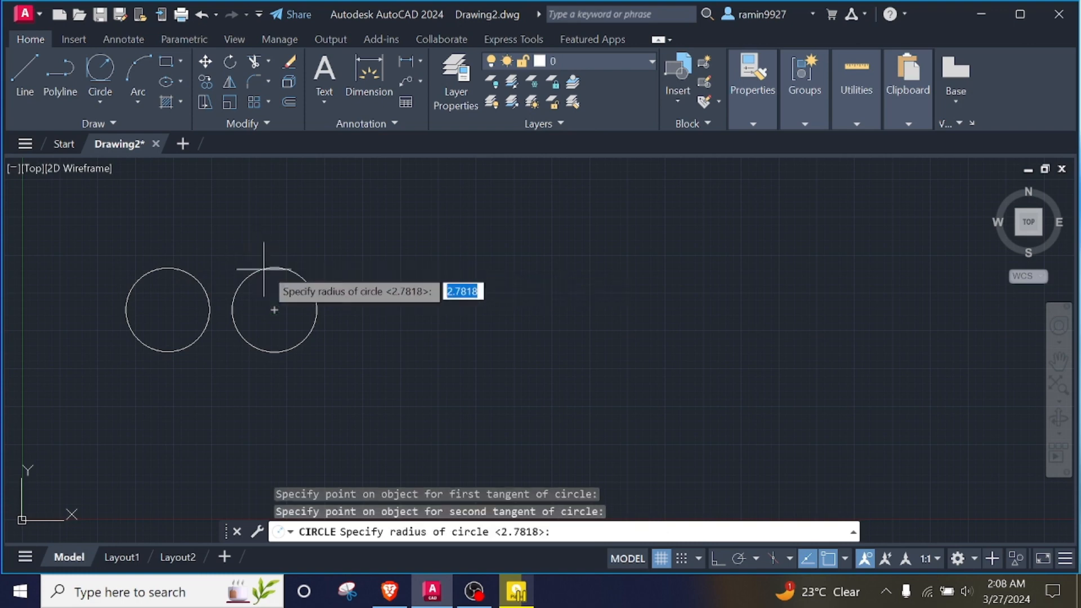
Step: Draw a Tan, Tan, Radius circle of radius 3 tangent to the upper parts of both circles
{"action": "left_click", "coordinate": [99, 106]}
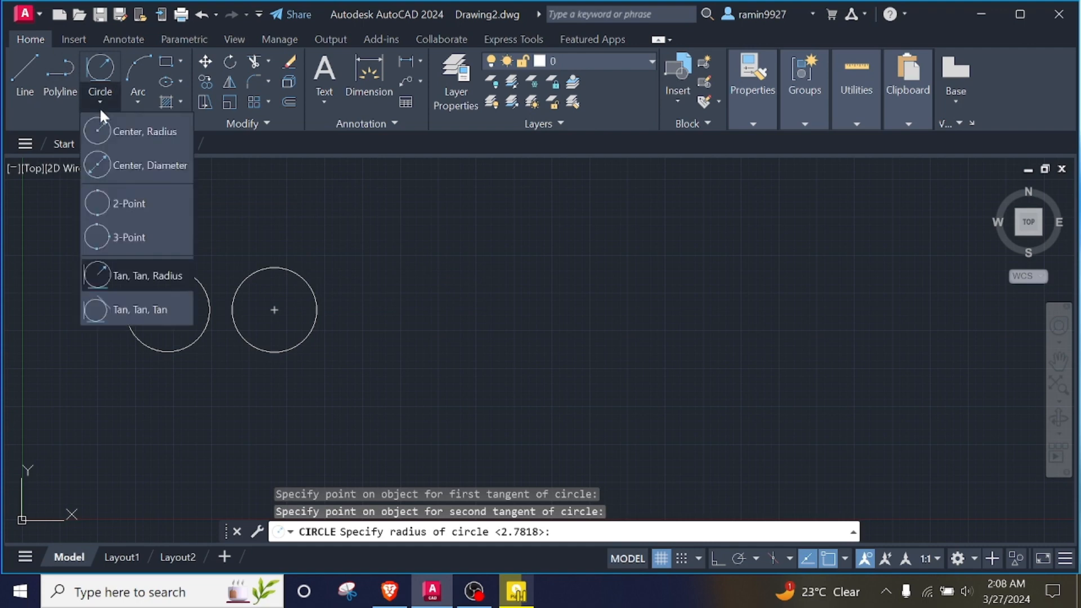
{"action": "left_click", "coordinate": [124, 274]}
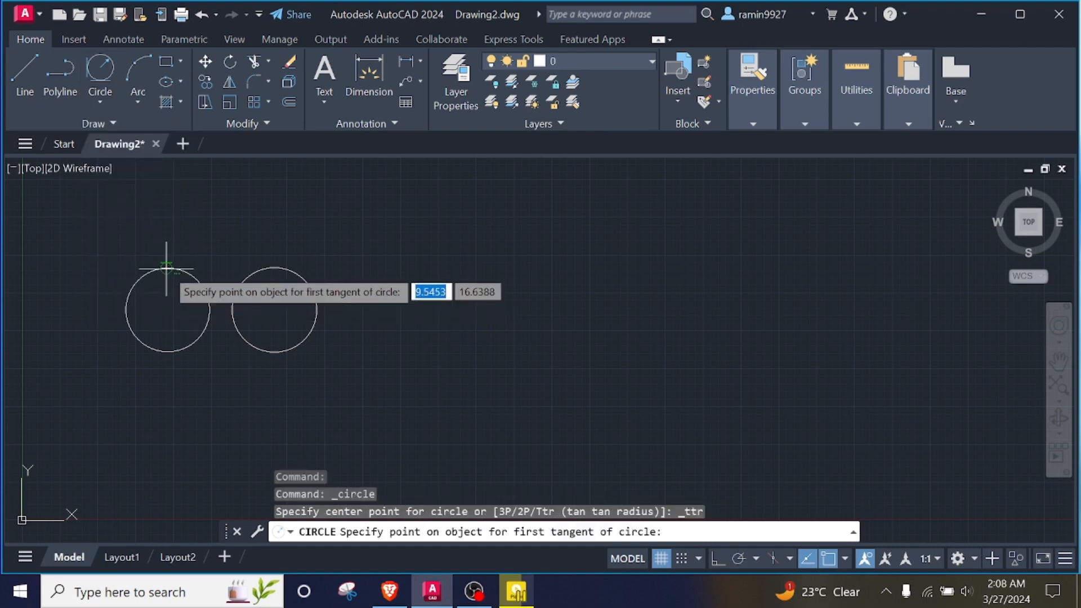
{"action": "left_click", "coordinate": [164, 267]}
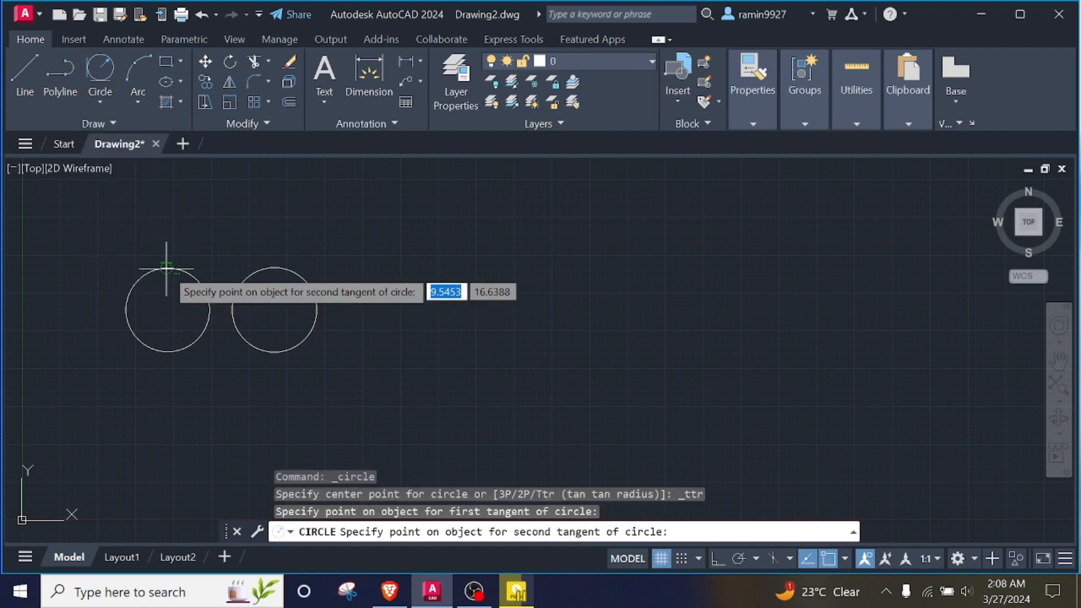
{"action": "left_click", "coordinate": [269, 269]}
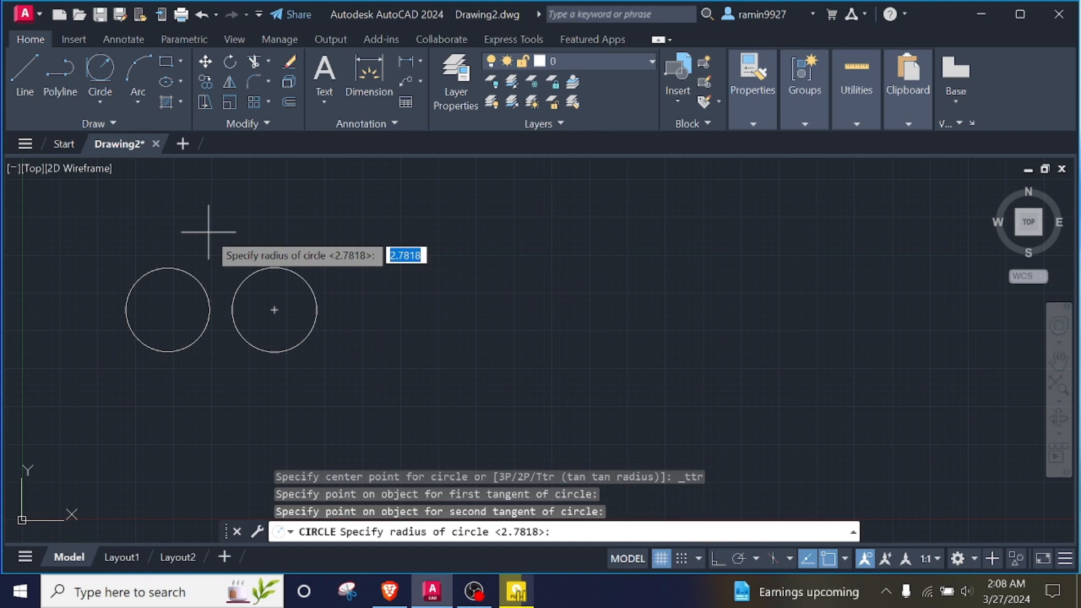
{"action": "type", "text": "3"}
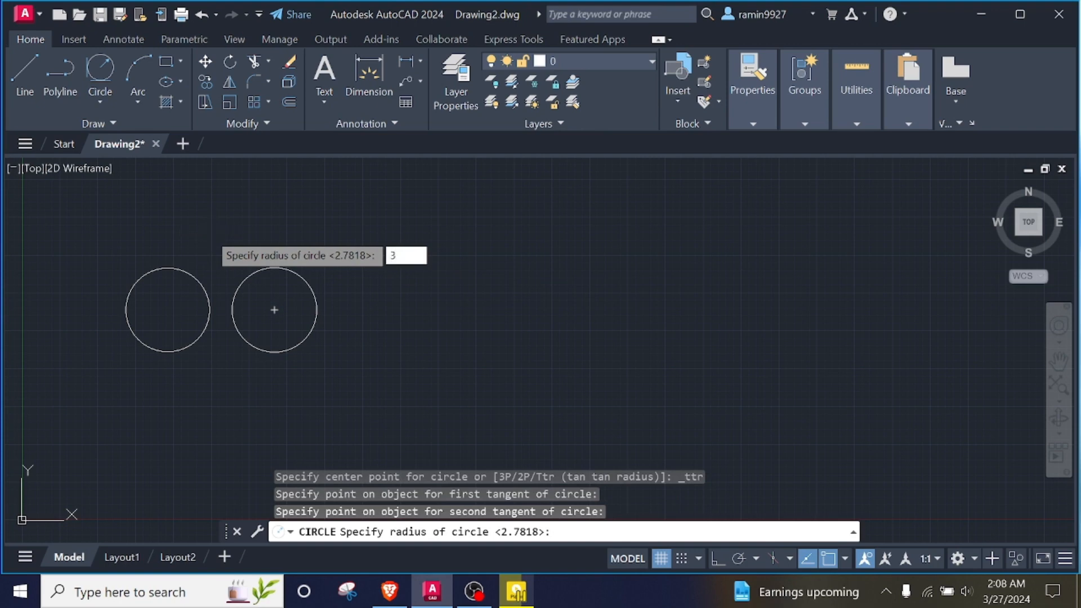
{"action": "key", "text": "Return"}
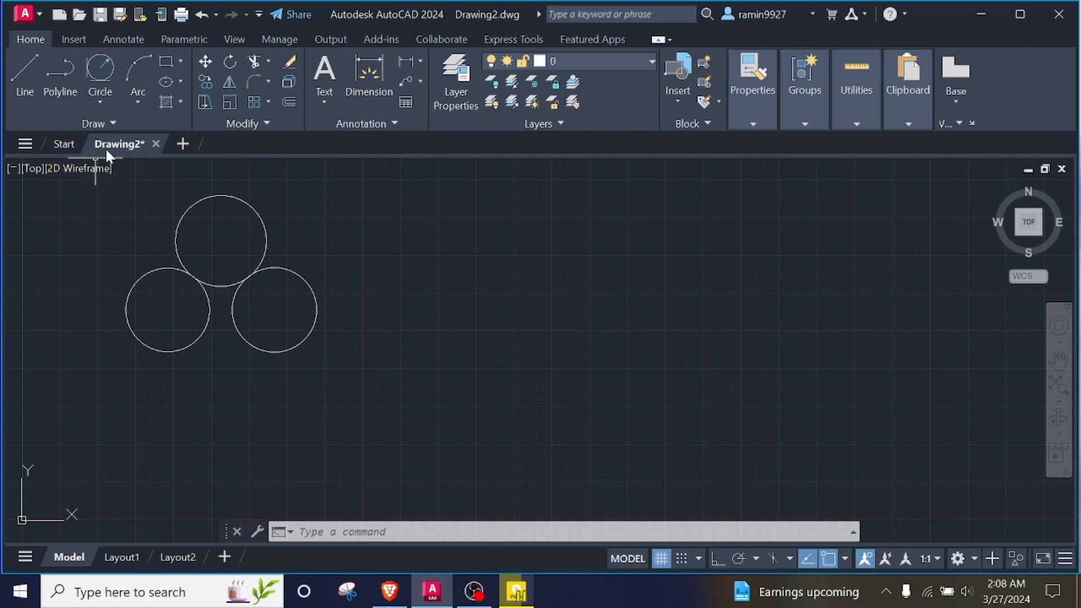
Step: Draw a separate circle by center and radius, well to the right of the three tangent circles
{"action": "left_click", "coordinate": [101, 102]}
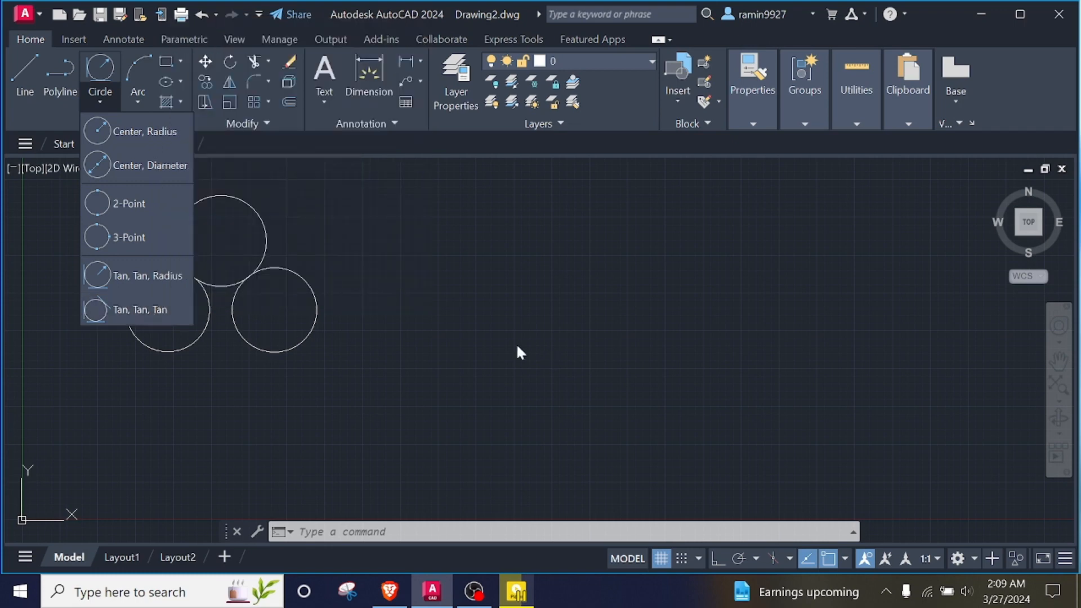
{"action": "left_click", "coordinate": [100, 99]}
{"action": "left_click", "coordinate": [100, 97]}
{"action": "left_click", "coordinate": [120, 121]}
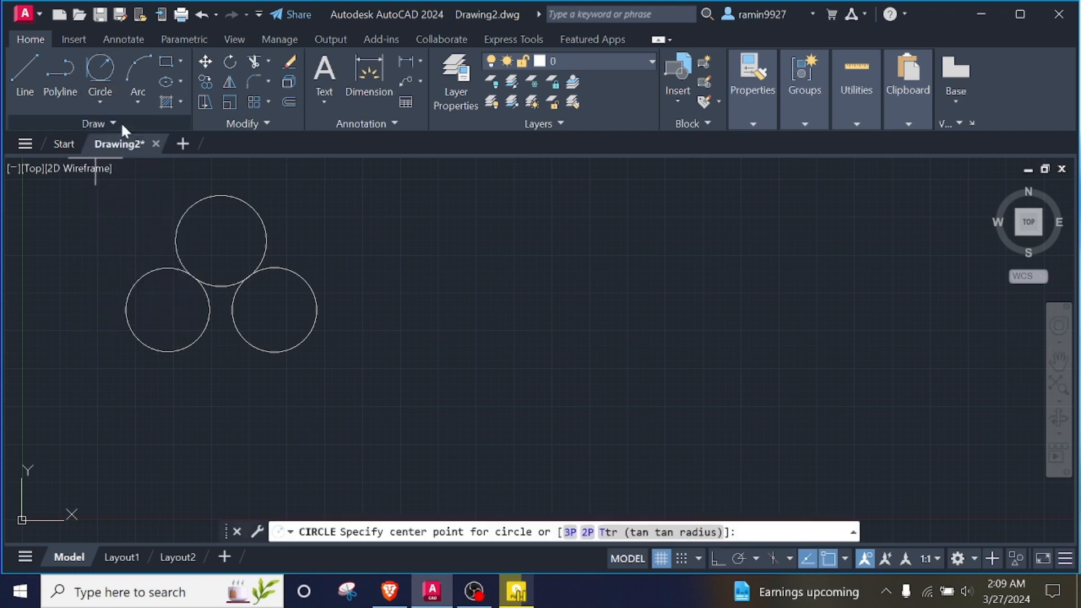
{"action": "left_click", "coordinate": [498, 238]}
{"action": "left_click", "coordinate": [522, 265]}
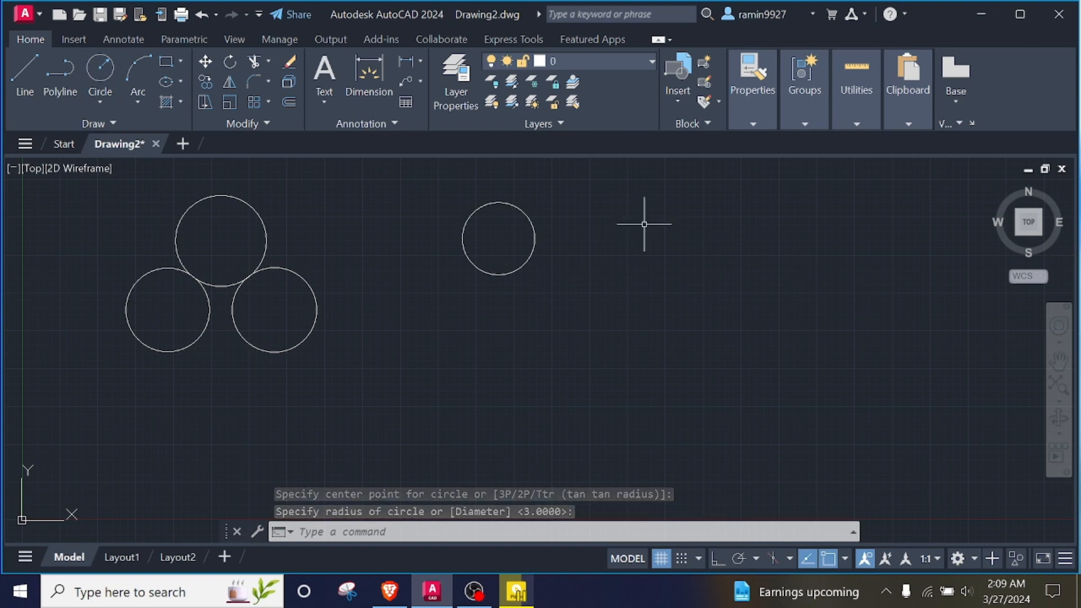
Step: Draw a Center, Radius circle with a radius of about 2.64, to the right of the separate circle
{"action": "mouse_move", "coordinate": [647, 220]}
{"action": "left_mouse_down"}
{"action": "mouse_move", "coordinate": [682, 242]}
{"action": "mouse_move", "coordinate": [685, 272]}
{"action": "left_mouse_up"}
{"action": "left_click", "coordinate": [90, 89]}
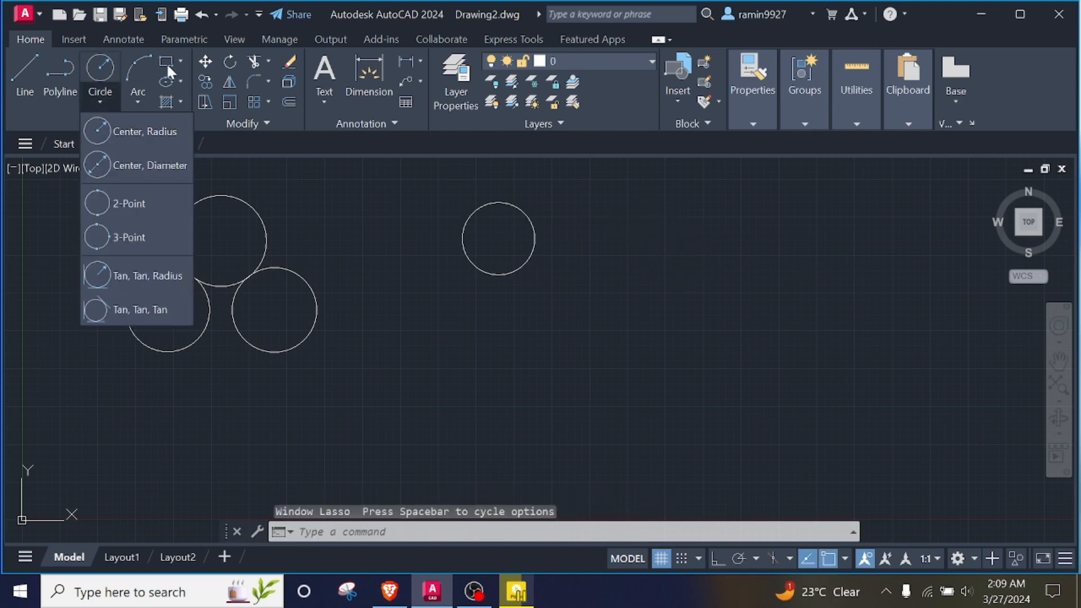
{"action": "left_click", "coordinate": [100, 70]}
{"action": "left_click", "coordinate": [643, 224]}
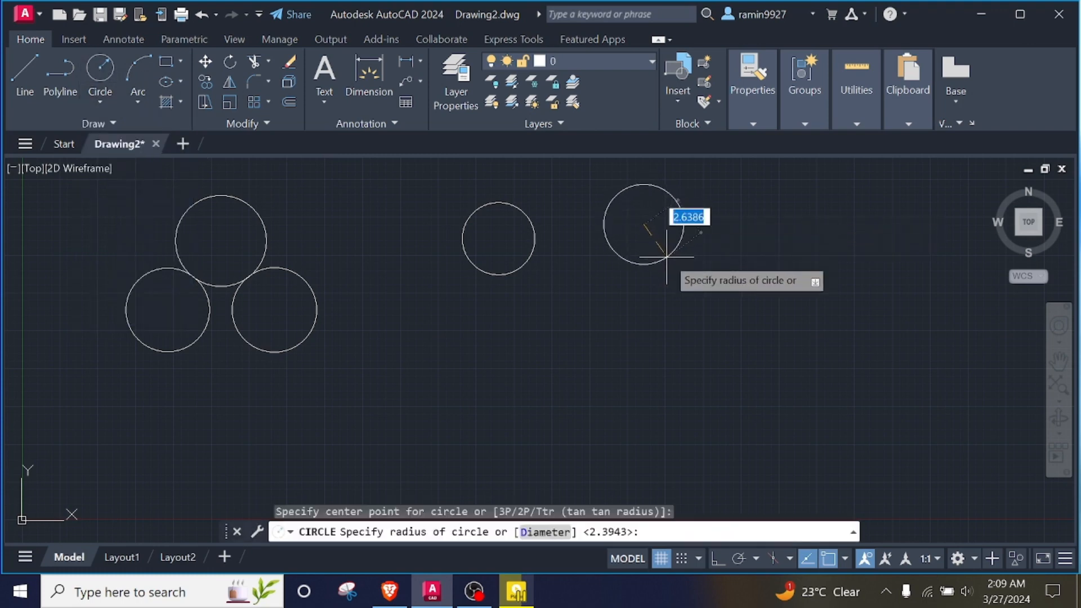
{"action": "left_click", "coordinate": [666, 257]}
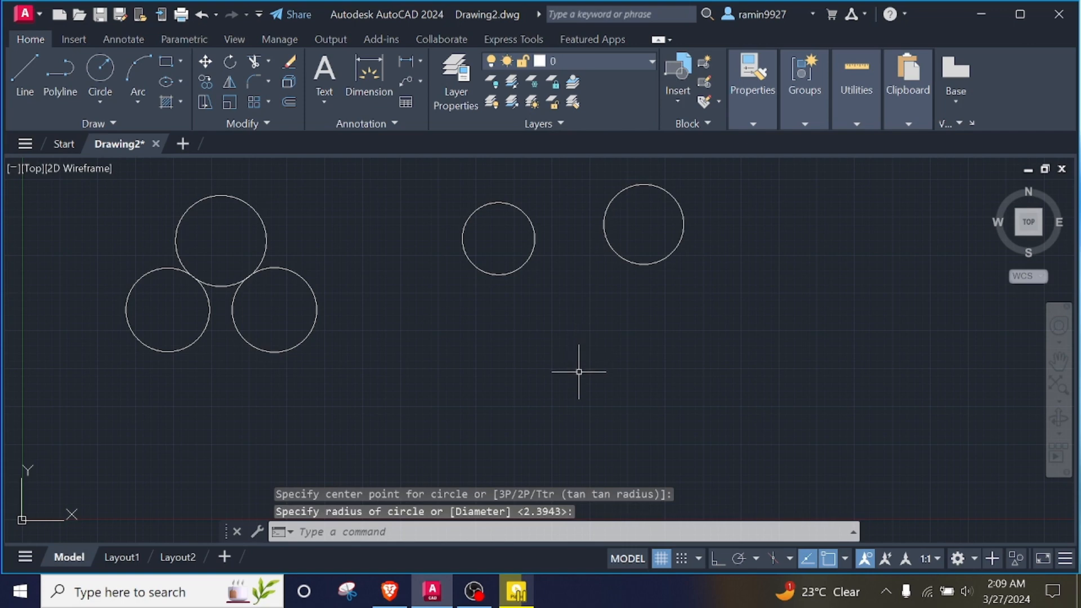
Step: Draw a smaller circle by center and radius, below and midway between the two separate circles
{"action": "mouse_move", "coordinate": [579, 371]}
{"action": "left_mouse_down"}
{"action": "mouse_move", "coordinate": [594, 362]}
{"action": "mouse_move", "coordinate": [617, 386]}
{"action": "left_mouse_up"}
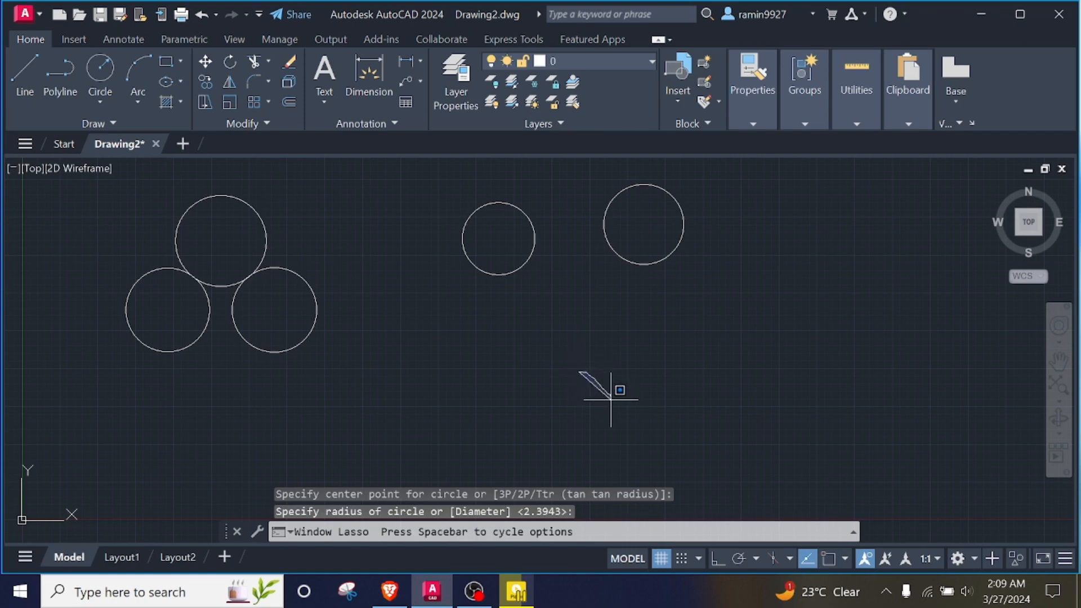
{"action": "left_click", "coordinate": [96, 85]}
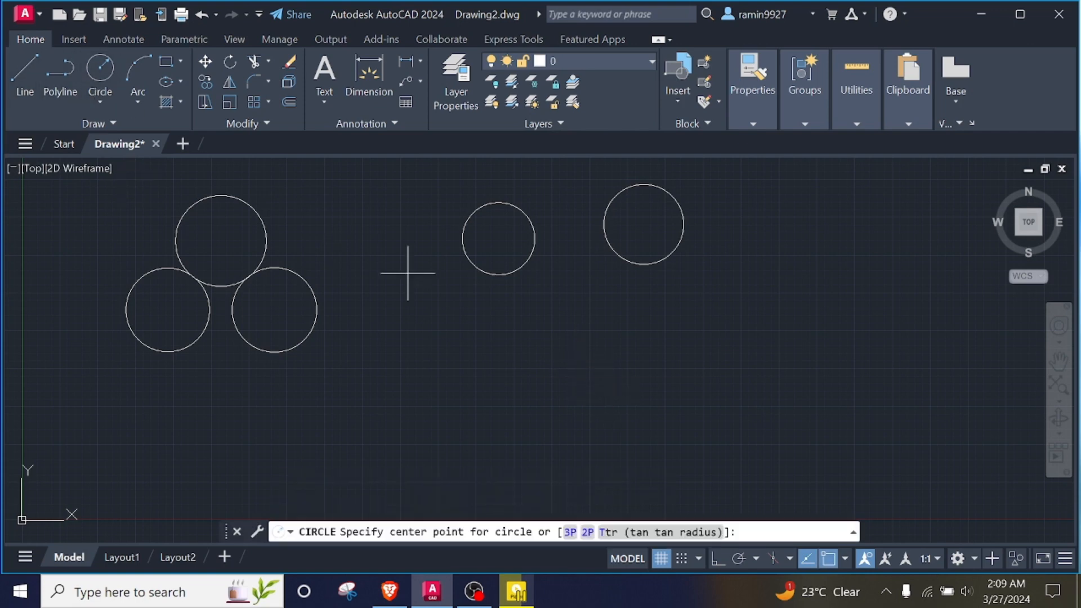
{"action": "left_click", "coordinate": [578, 329]}
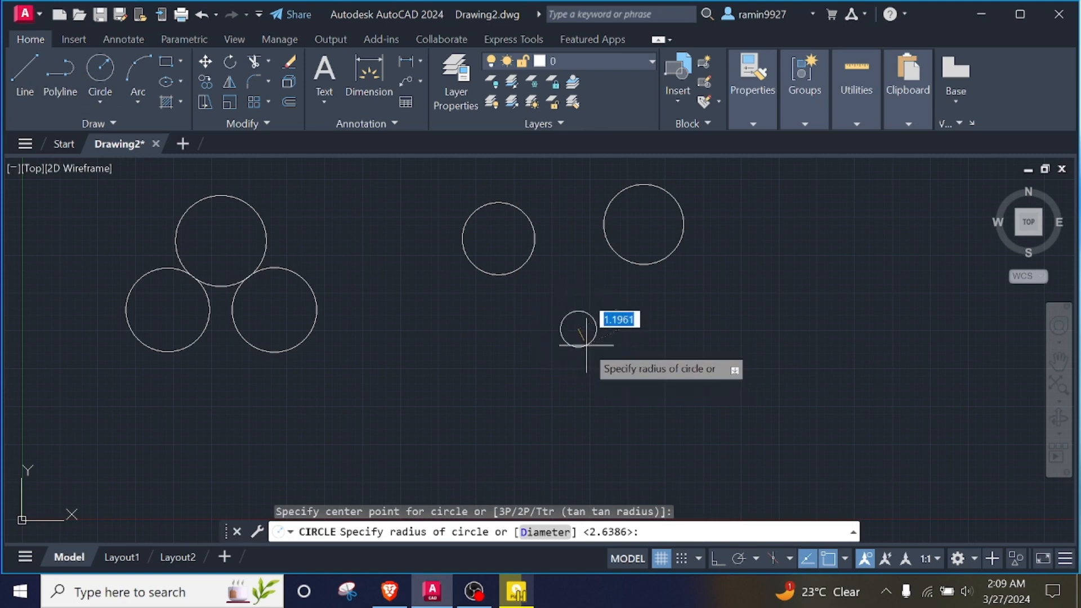
{"action": "left_click", "coordinate": [590, 347]}
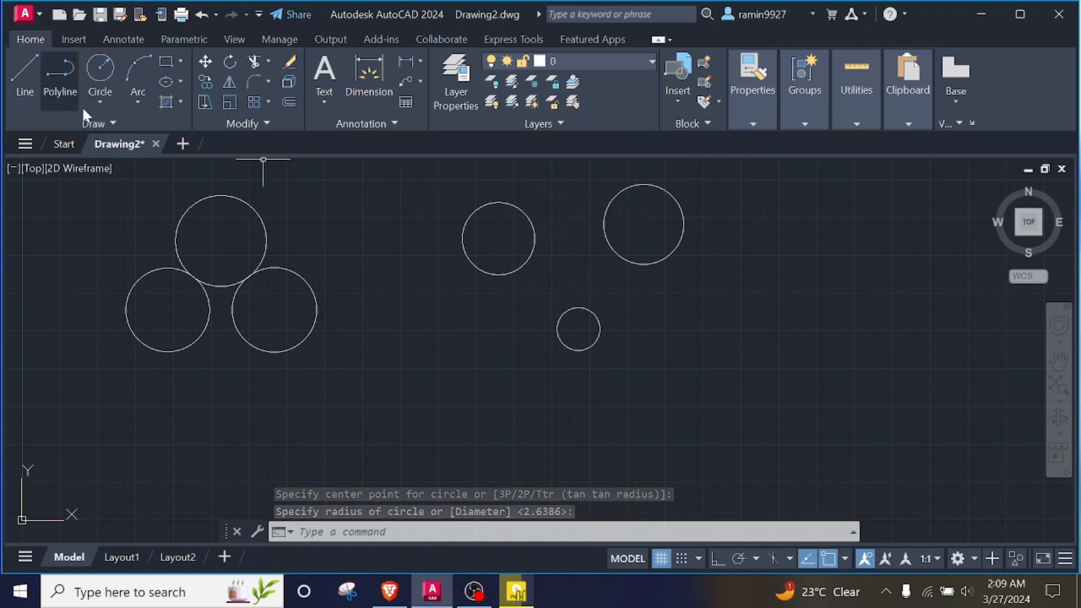
Step: Draw a Tan, Tan, Tan circle touching the two upper separate circles and the small circle below them
{"action": "left_click", "coordinate": [100, 103]}
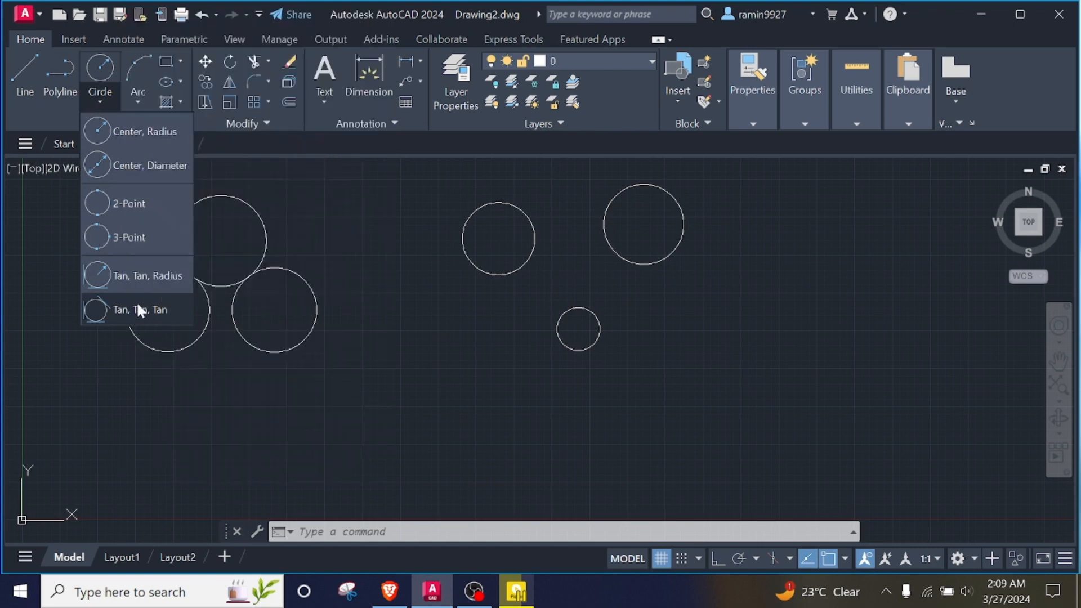
{"action": "left_click", "coordinate": [137, 305]}
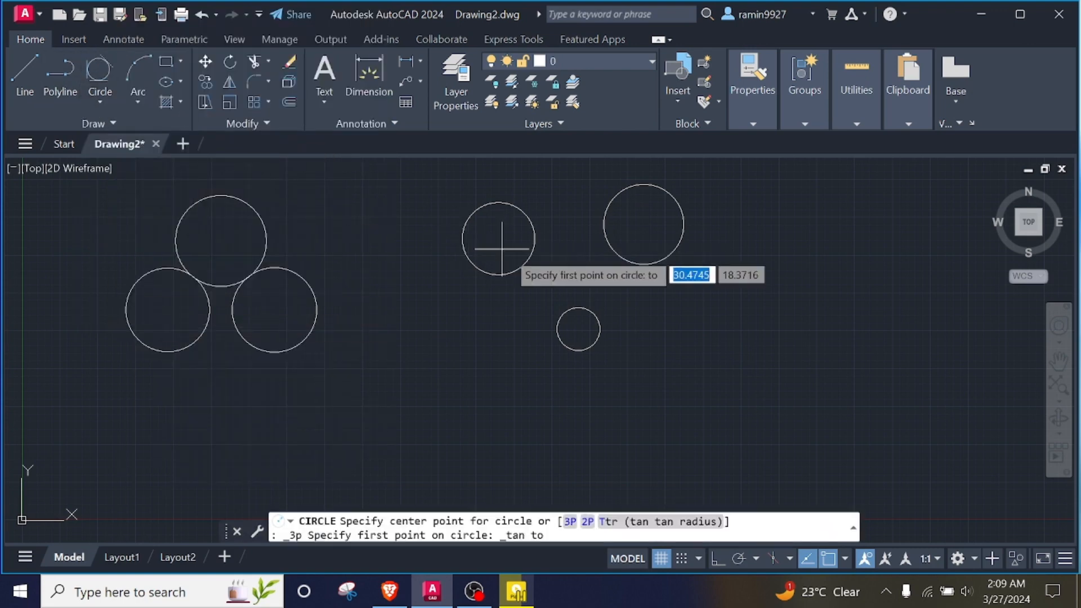
{"action": "left_click", "coordinate": [534, 237]}
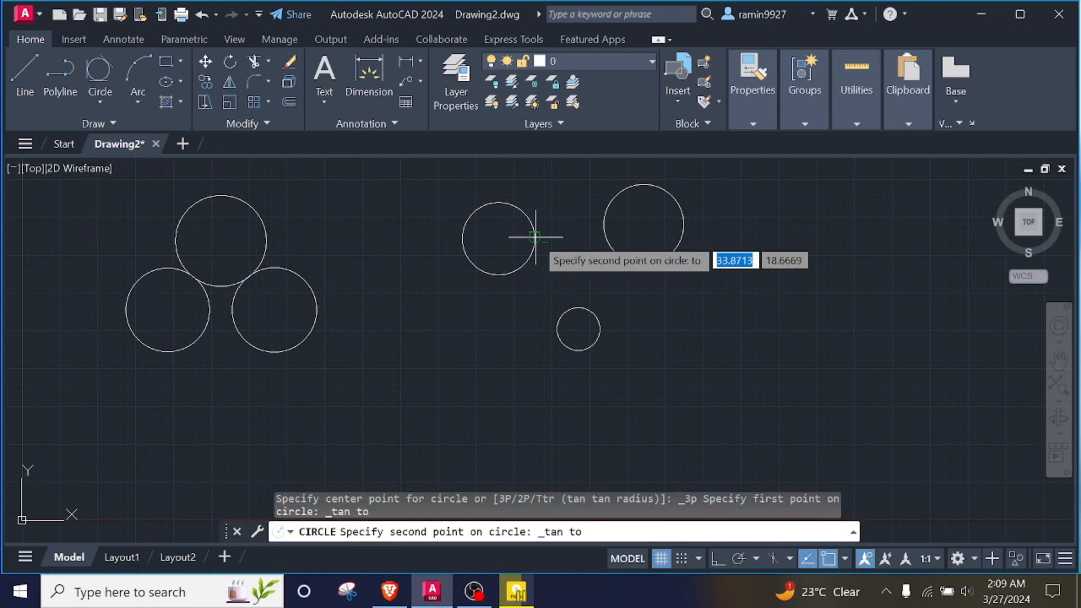
{"action": "left_click", "coordinate": [603, 229]}
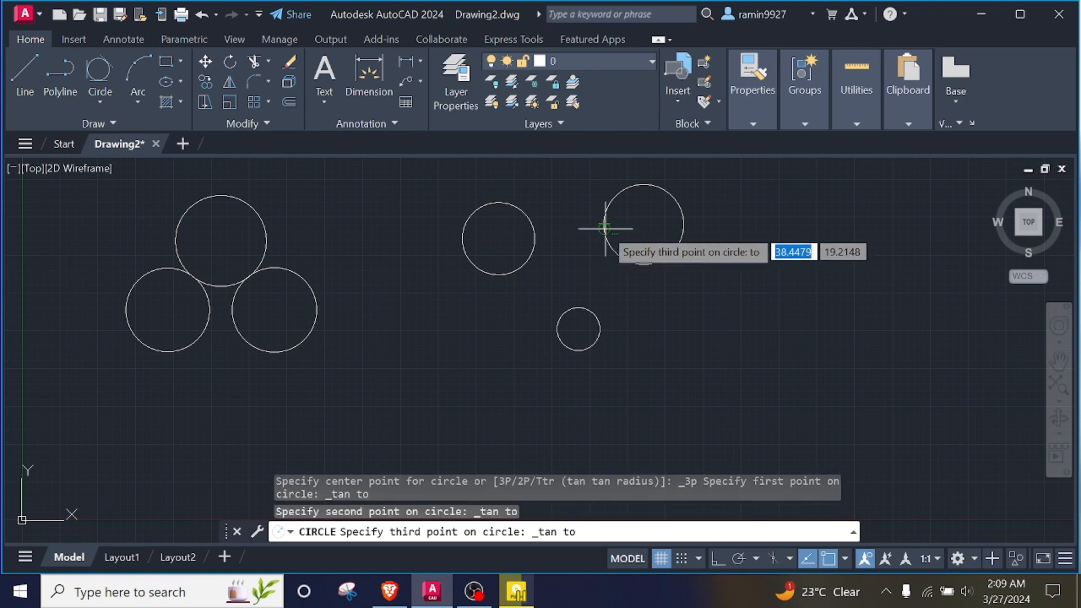
{"action": "left_click", "coordinate": [578, 307]}
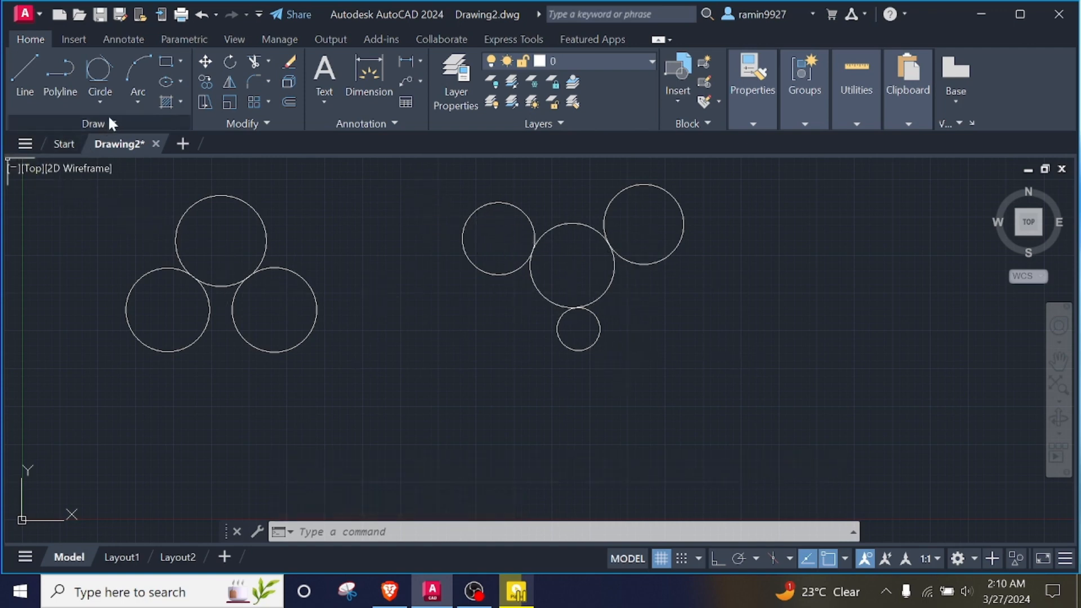
Step: Draw a Center, Radius circle of radius 3 in the empty area to the lower right of the tangent group
{"action": "left_click", "coordinate": [98, 102]}
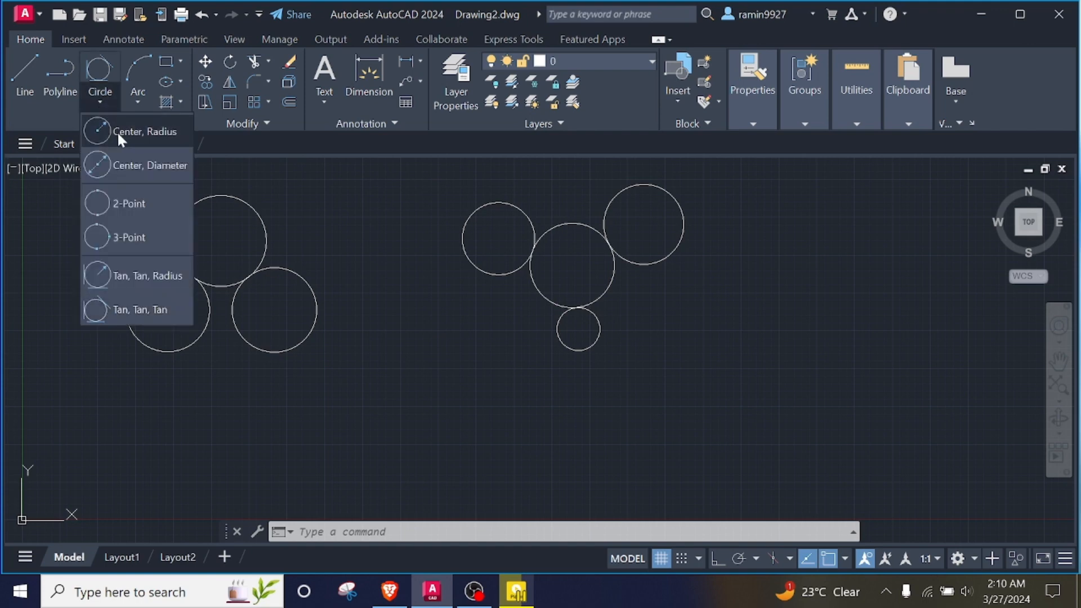
{"action": "left_click", "coordinate": [116, 131]}
{"action": "left_click", "coordinate": [725, 316]}
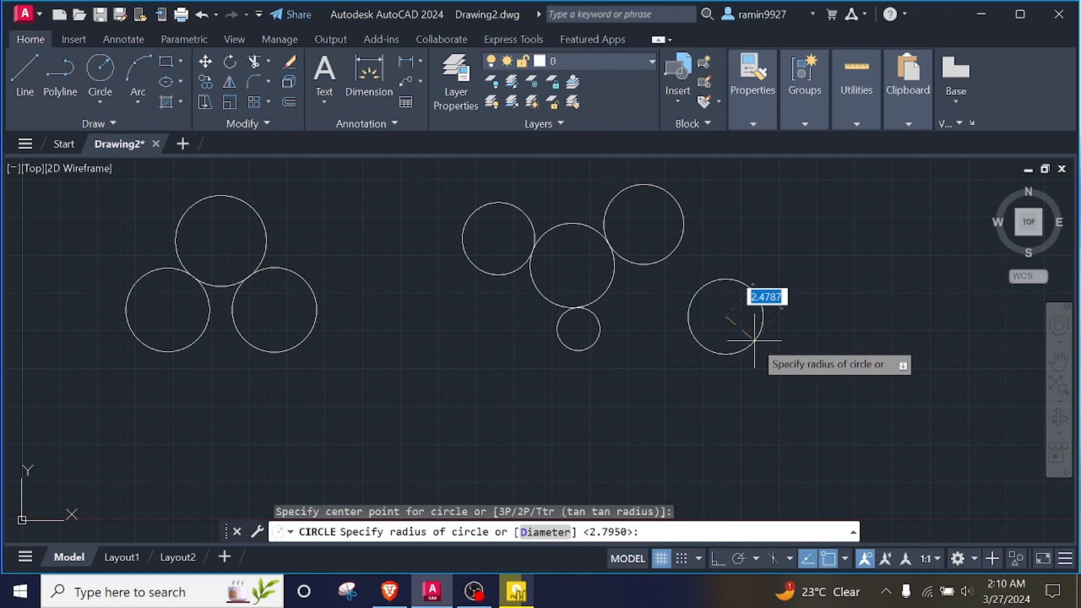
{"action": "type", "text": "3"}
{"action": "key", "text": "Return"}
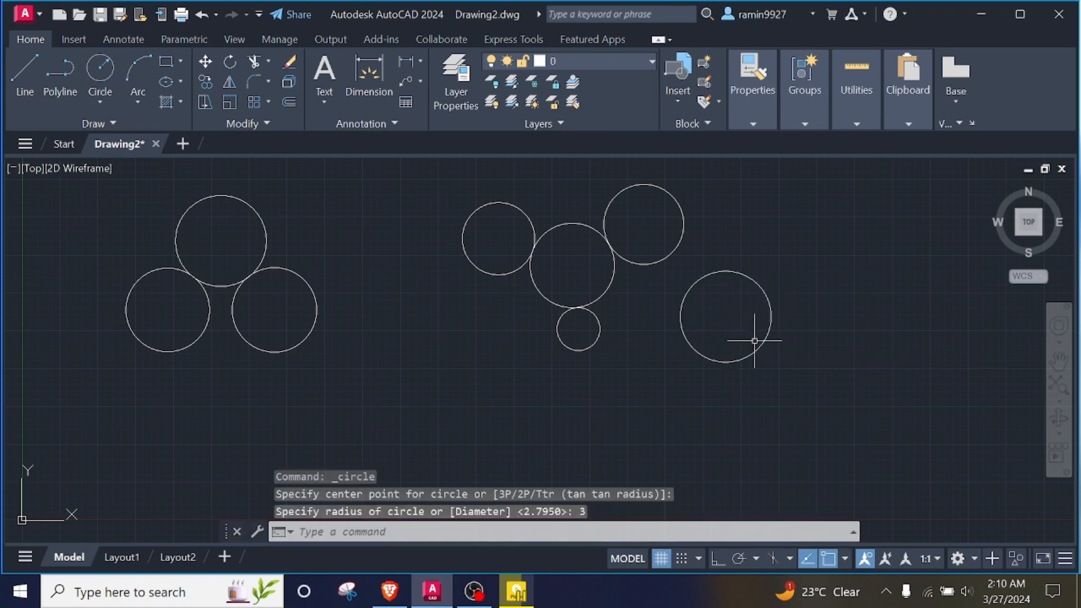
Step: Draw a Center, Diameter circle of diameter 2 in the empty area between and below the two circle groups
{"action": "left_click", "coordinate": [99, 102]}
{"action": "left_click", "coordinate": [119, 164]}
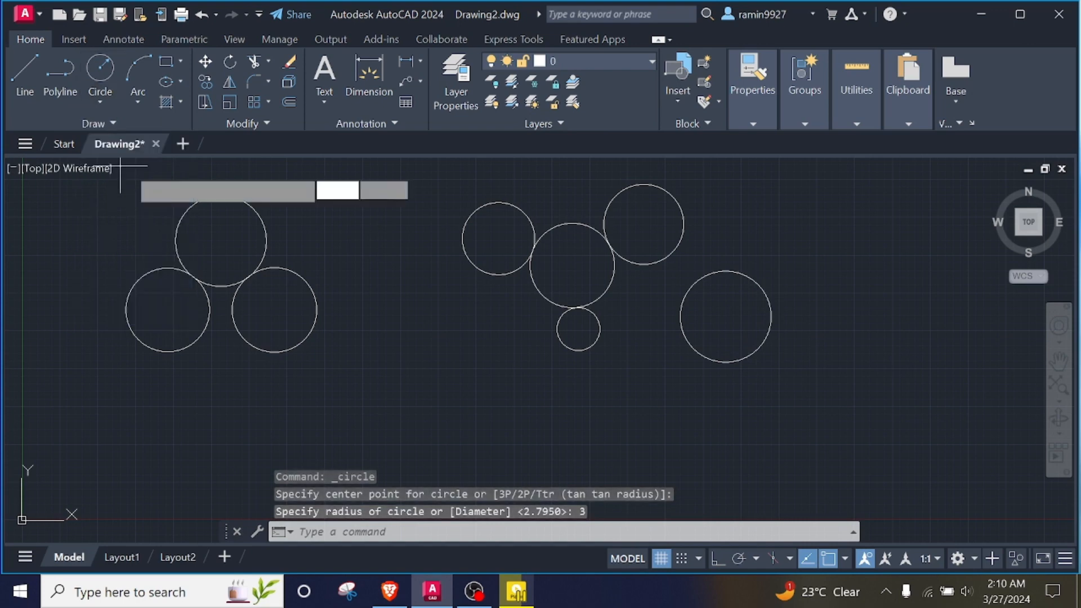
{"action": "left_click", "coordinate": [402, 371]}
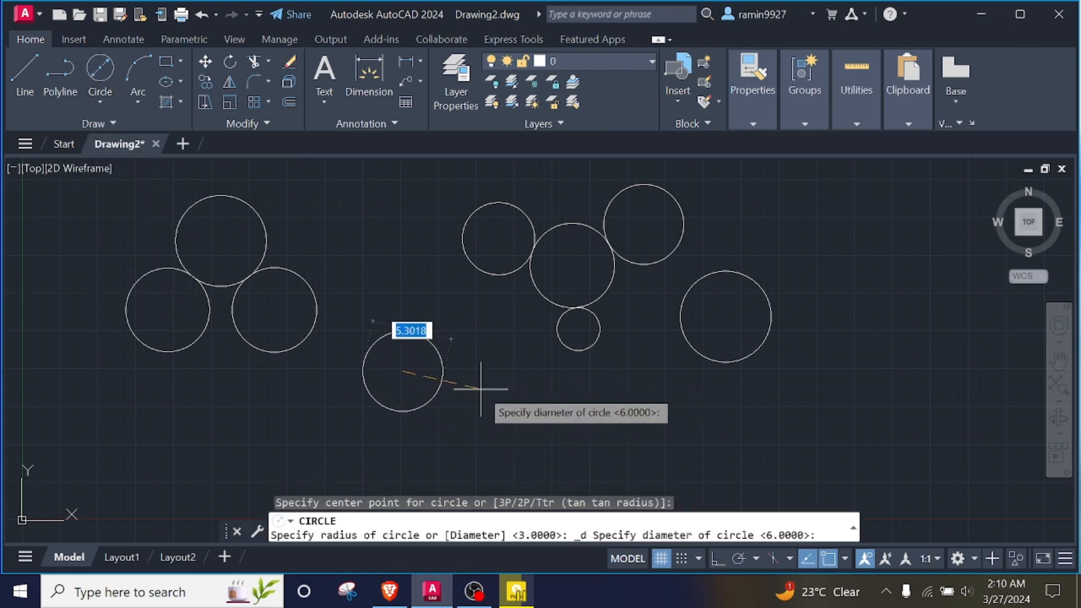
{"action": "key", "text": "BackSpace"}
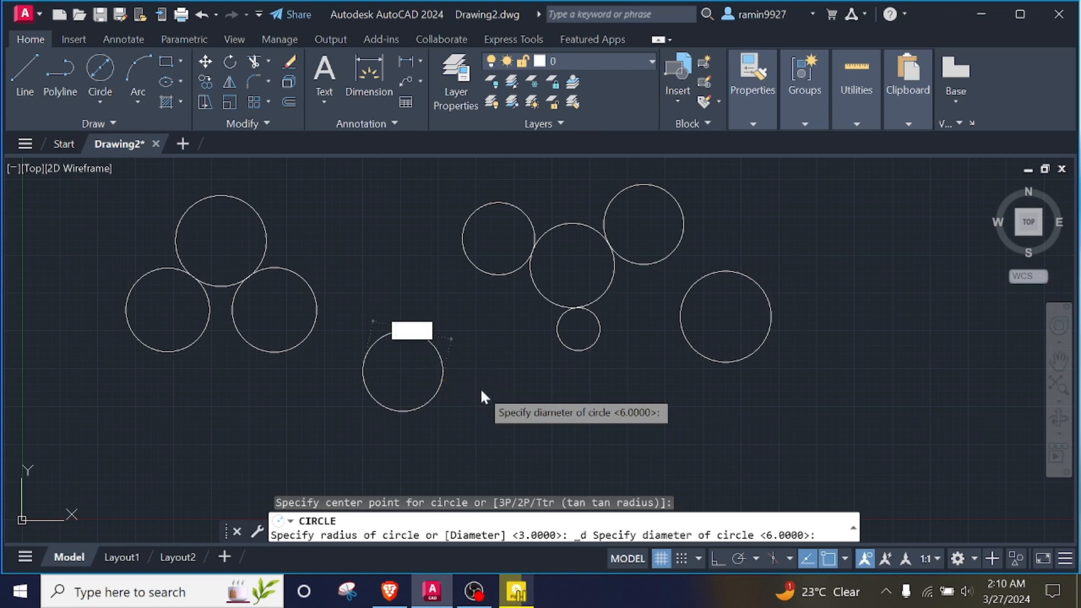
{"action": "type", "text": "2"}
{"action": "key", "text": "Return"}
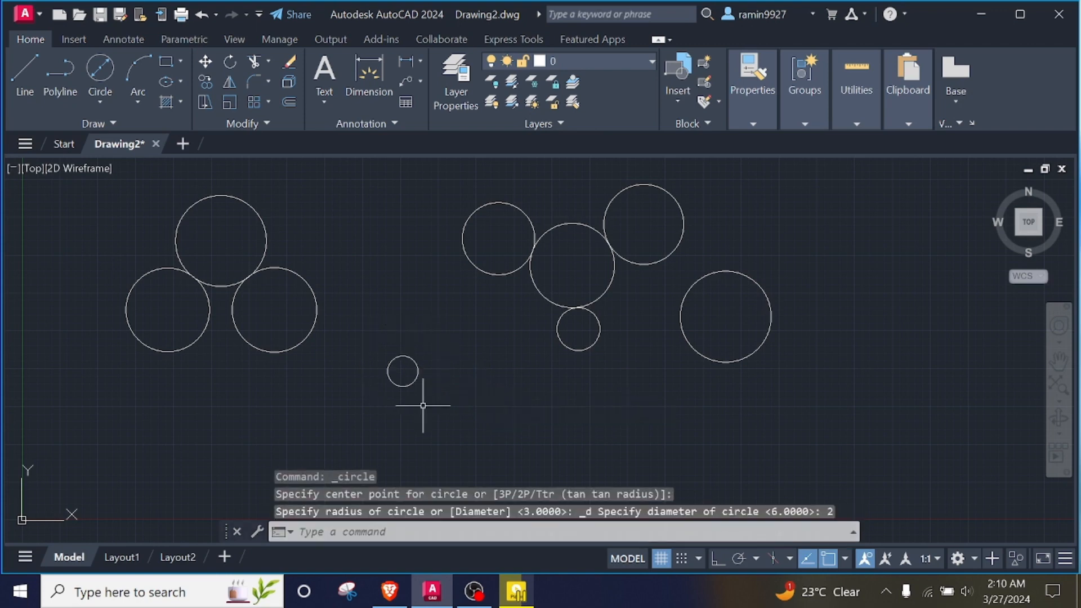
{"action": "left_click", "coordinate": [99, 95]}
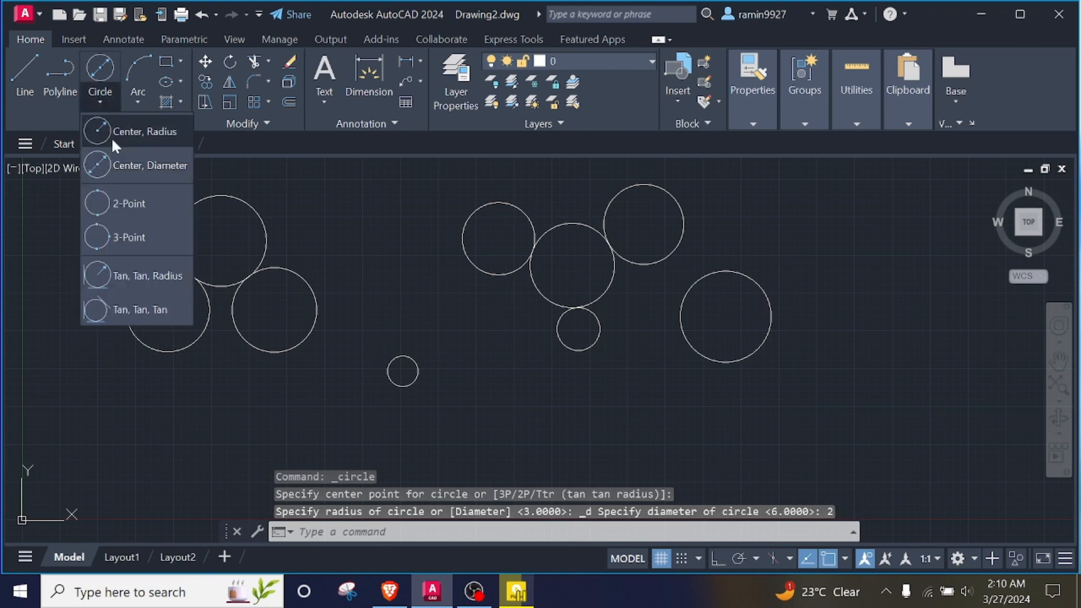
{"action": "left_click", "coordinate": [117, 202]}
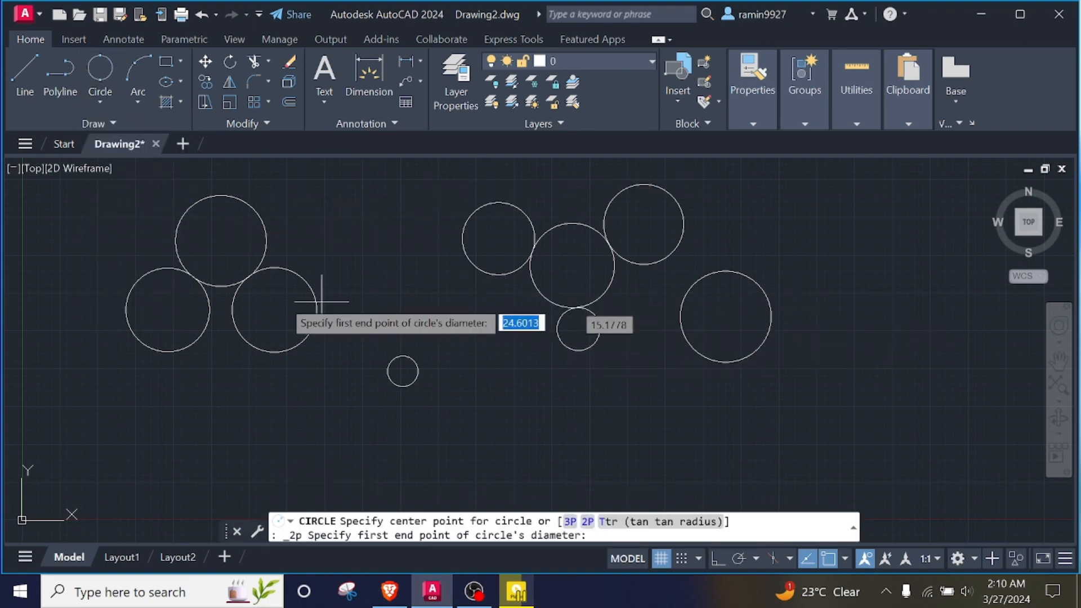
{"action": "left_click", "coordinate": [103, 103]}
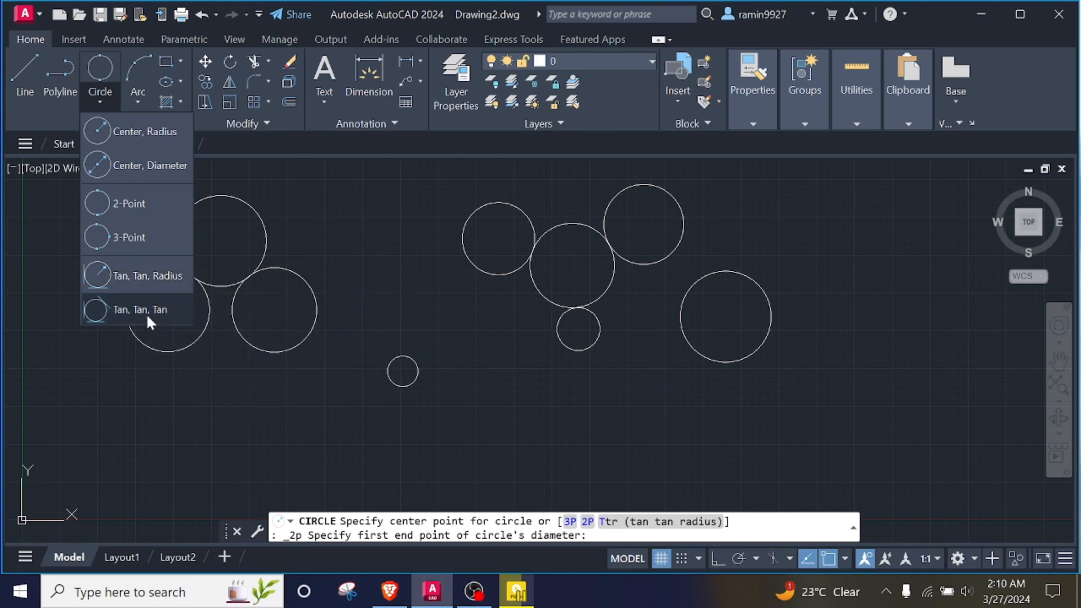
{"action": "left_click", "coordinate": [103, 103]}
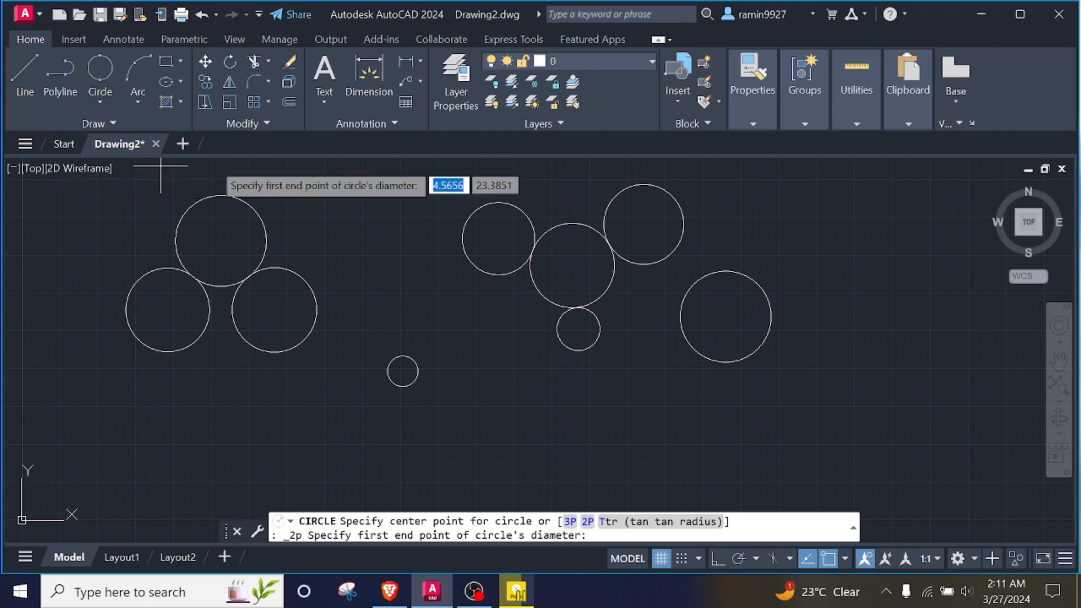
Step: Save the drawing in the Tutorial Autocad folder under the file name circle
{"action": "key", "text": "ctrl+s"}
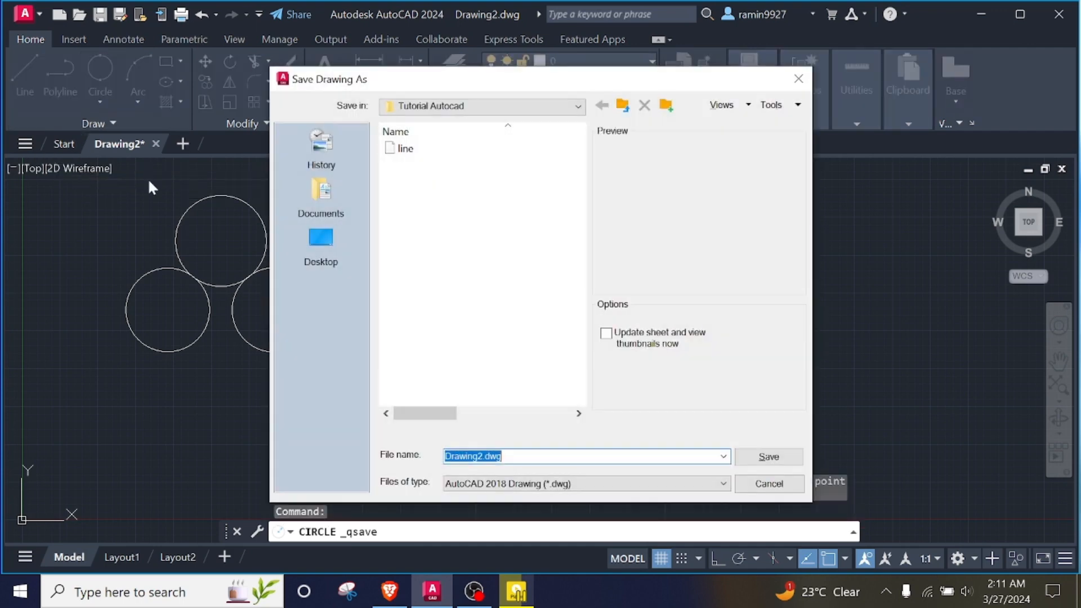
{"action": "key", "text": "BackSpace"}
{"action": "type", "text": "cir"}
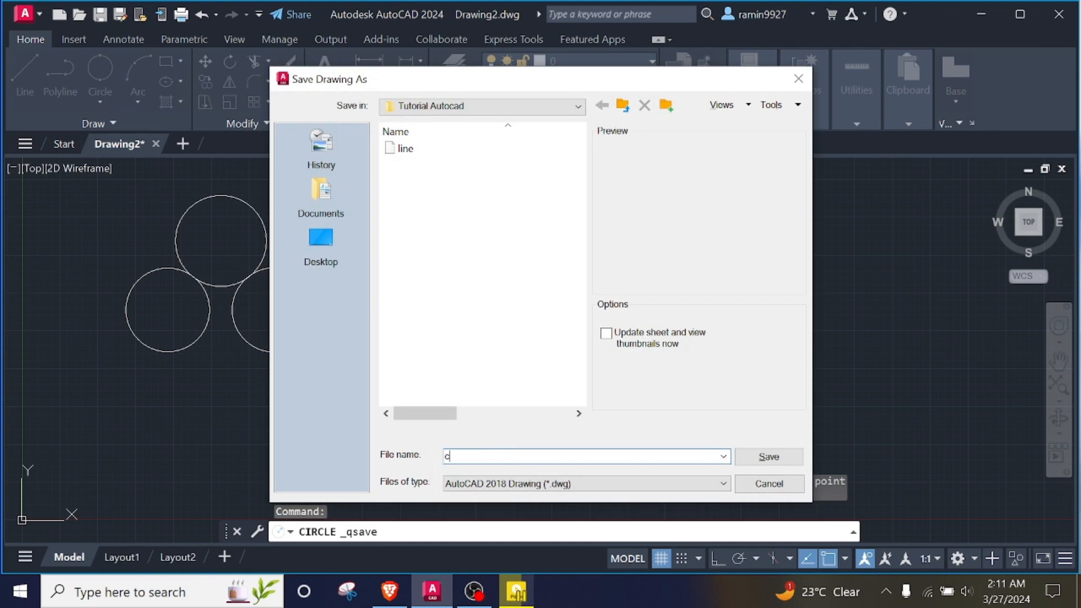
{"action": "key", "text": "BackSpace"}
{"action": "key", "text": "BackSpace"}
{"action": "type", "text": "irrle"}
{"action": "key", "text": "Return"}
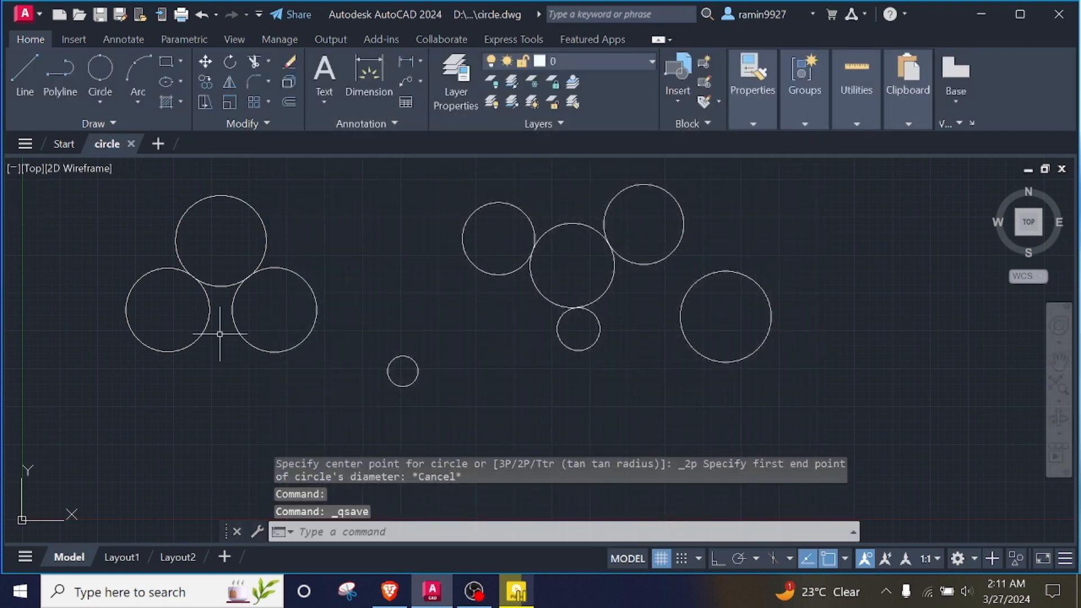